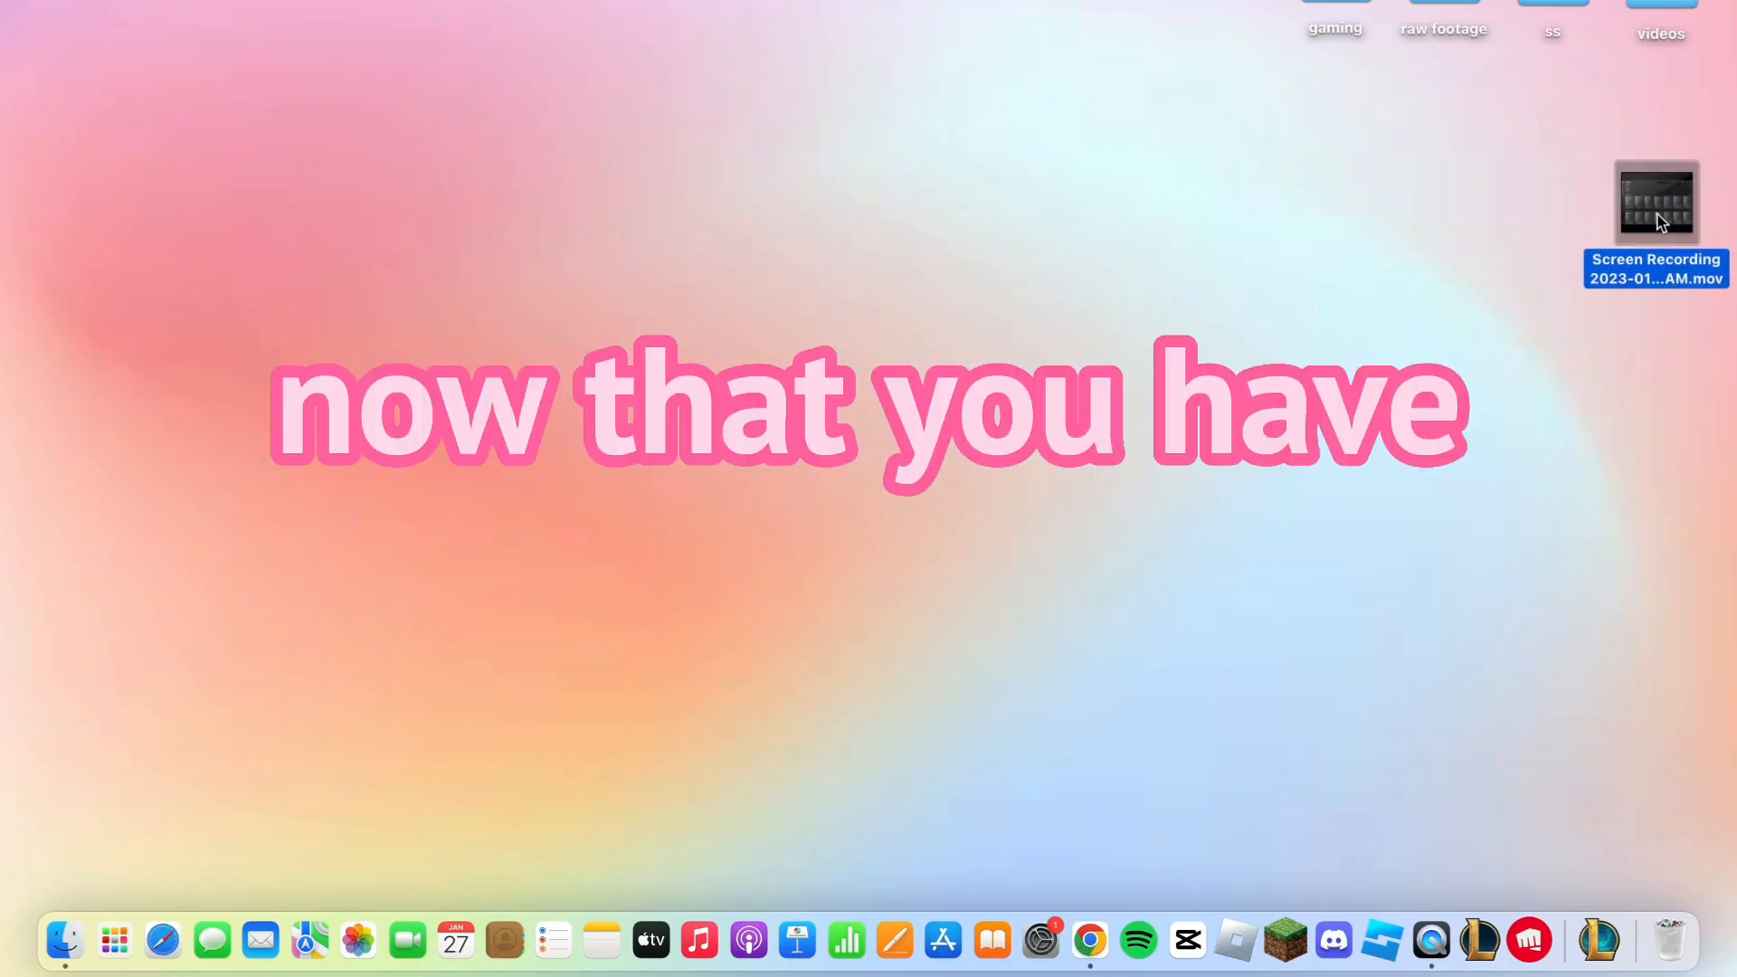
Switch to CapCut and start a new video project.
click(1623, 342)
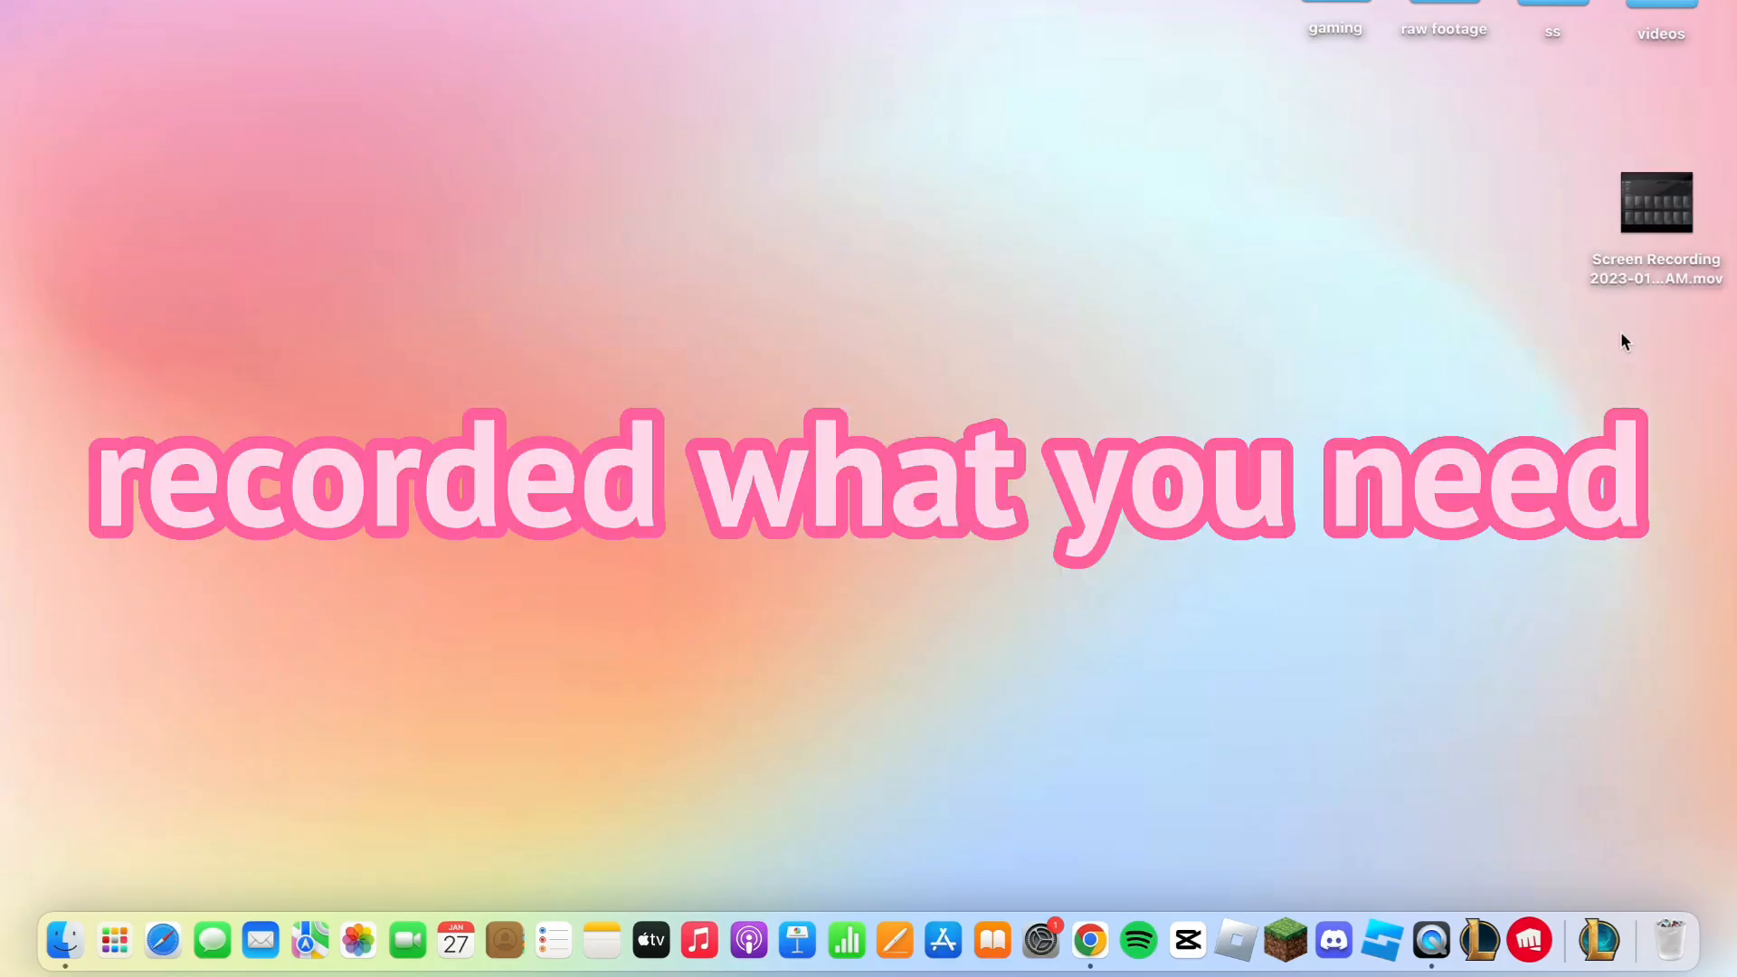
click(1186, 944)
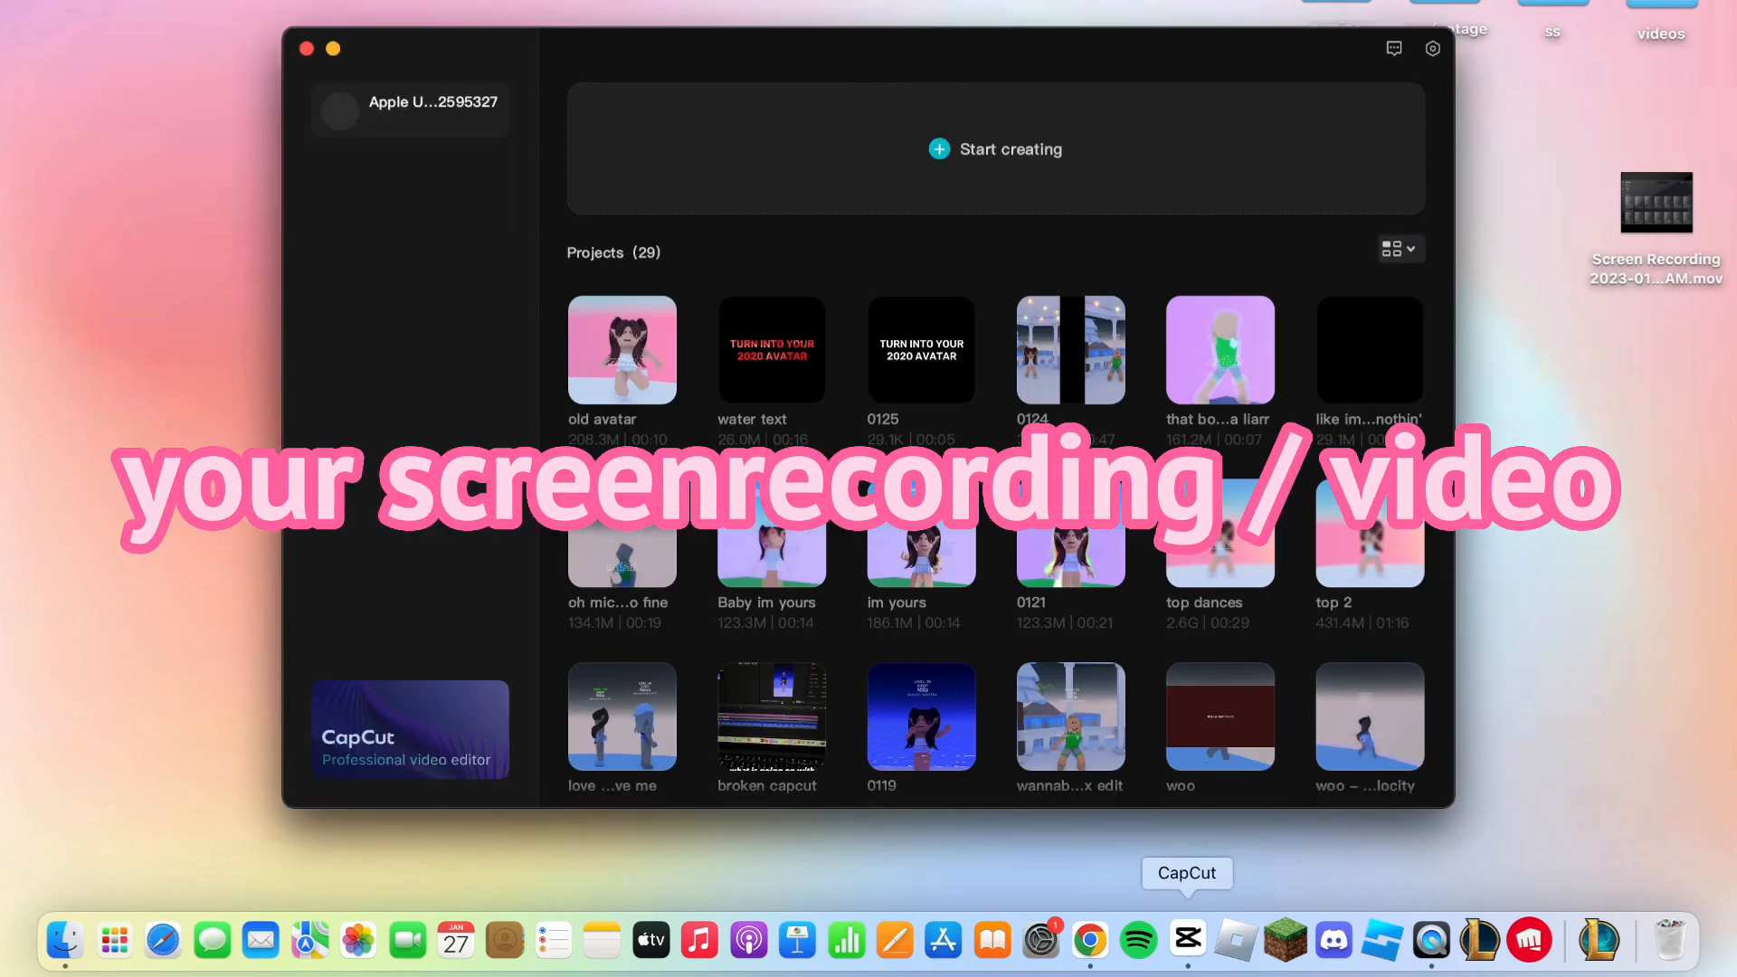
click(962, 168)
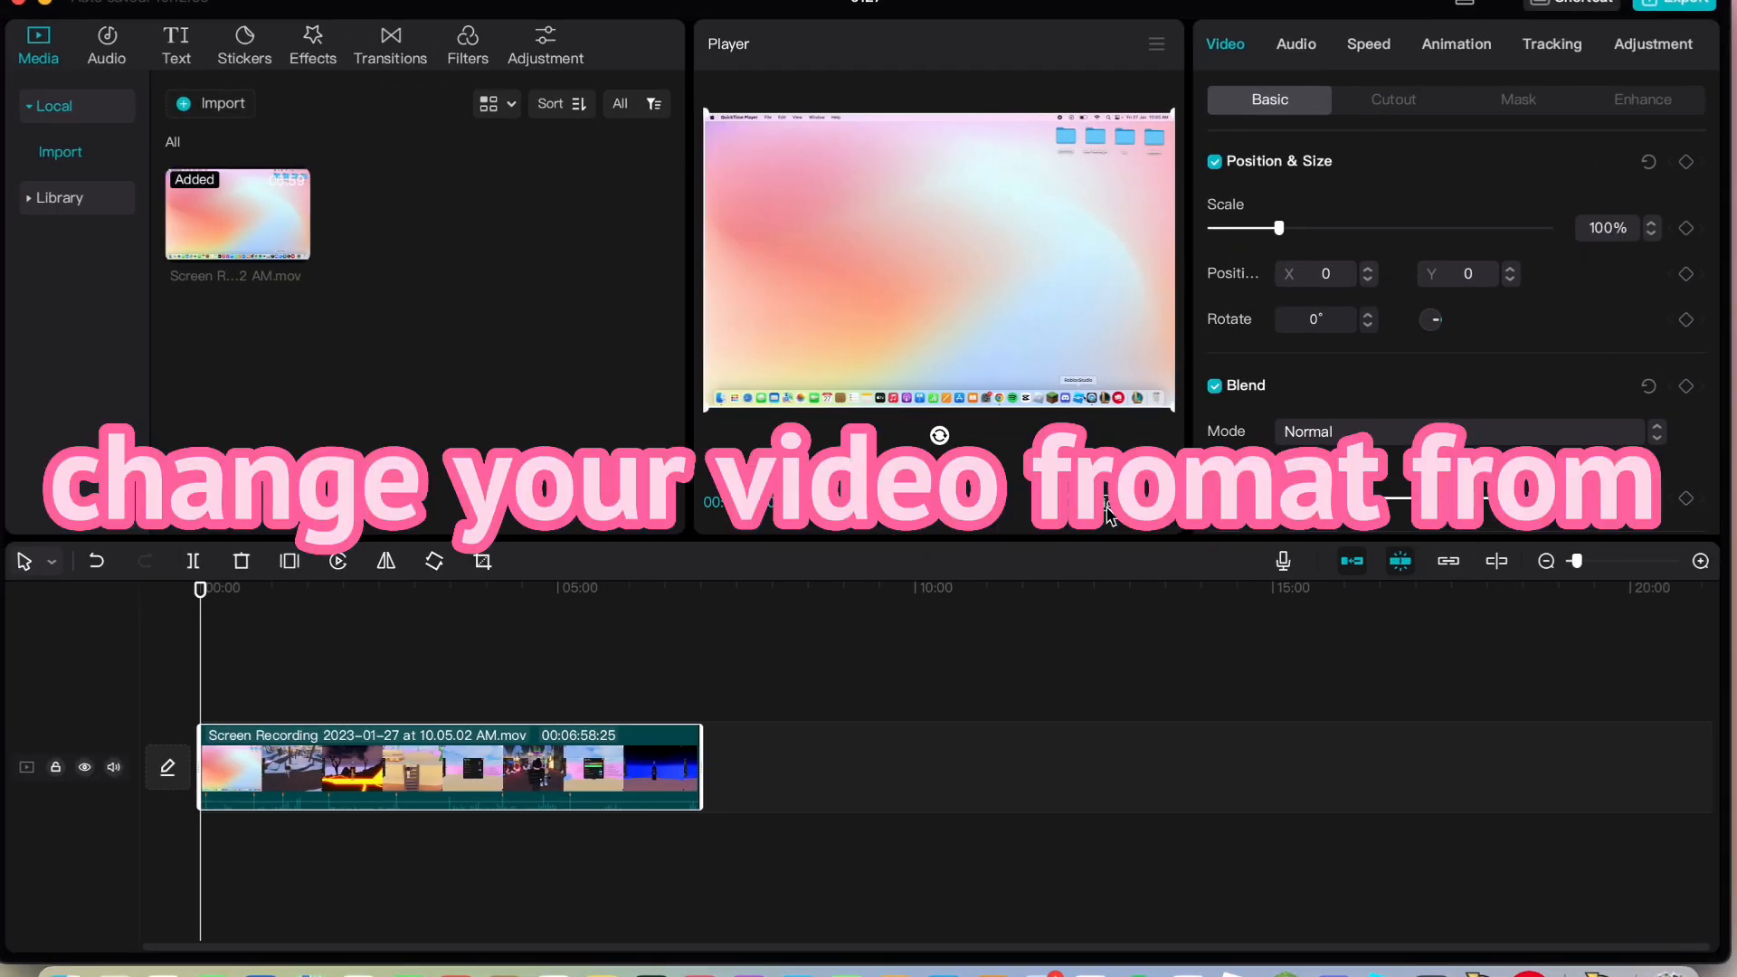
Set the project's aspect ratio to 9:16 and enlarge the screen recording until it fills the vertical frame.
click(1109, 512)
click(1149, 769)
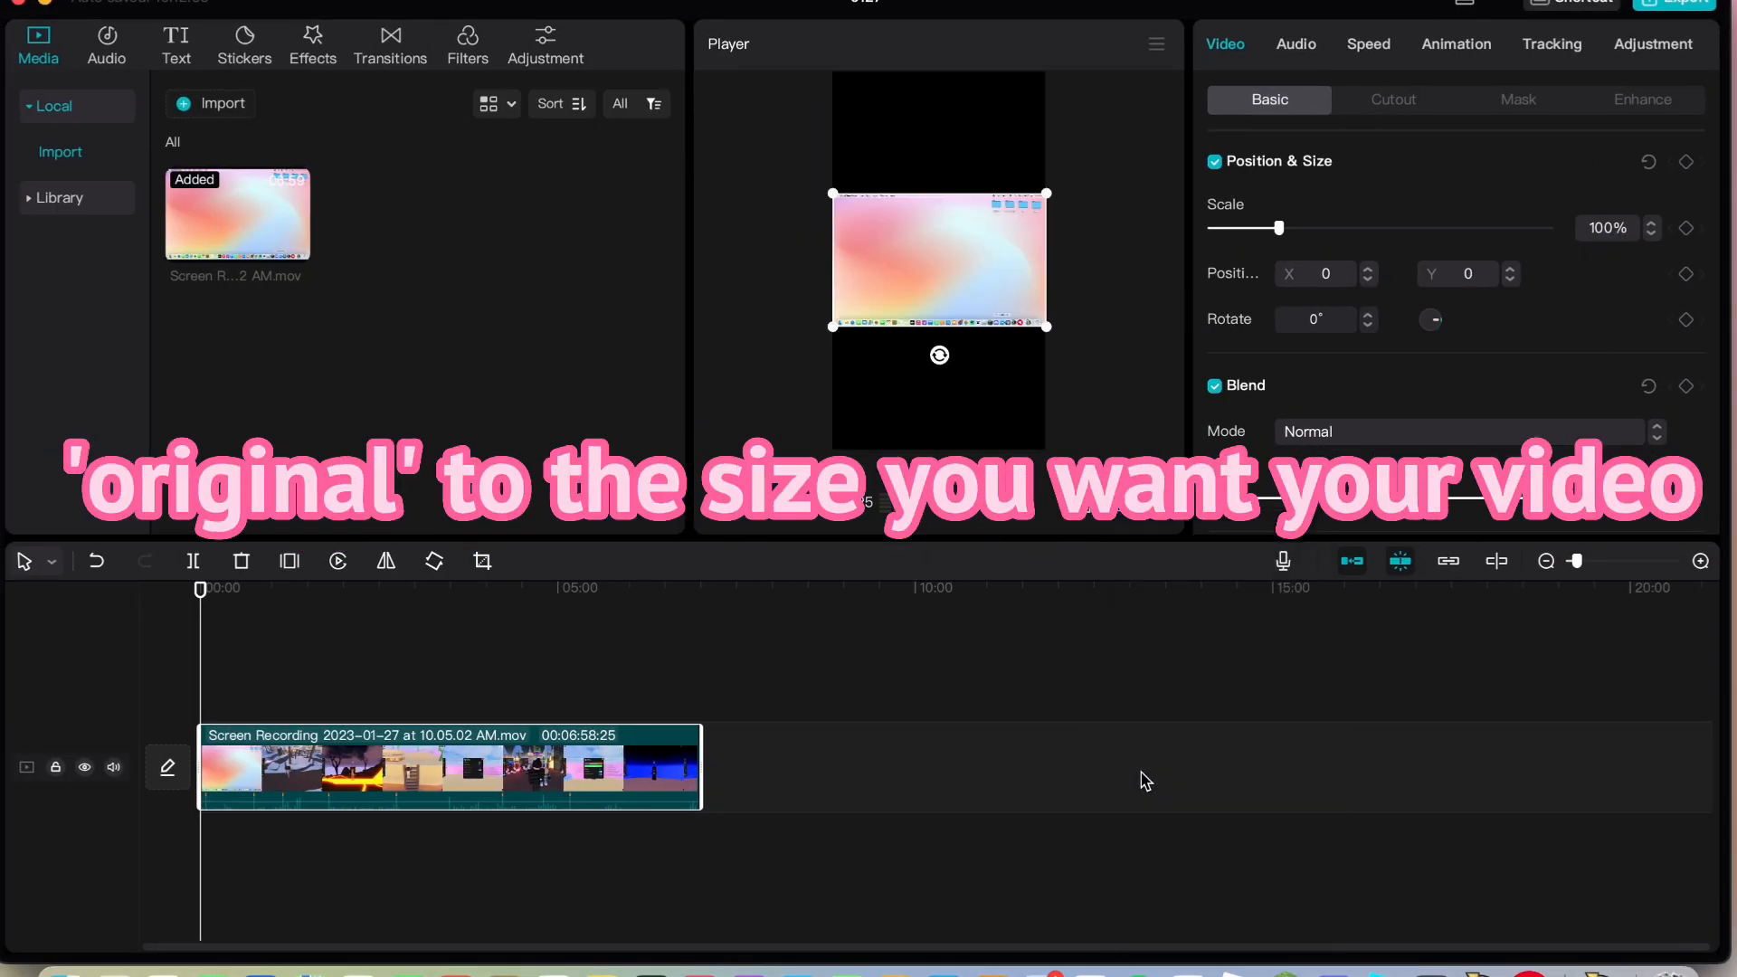
drag(1047, 328, 1167, 507)
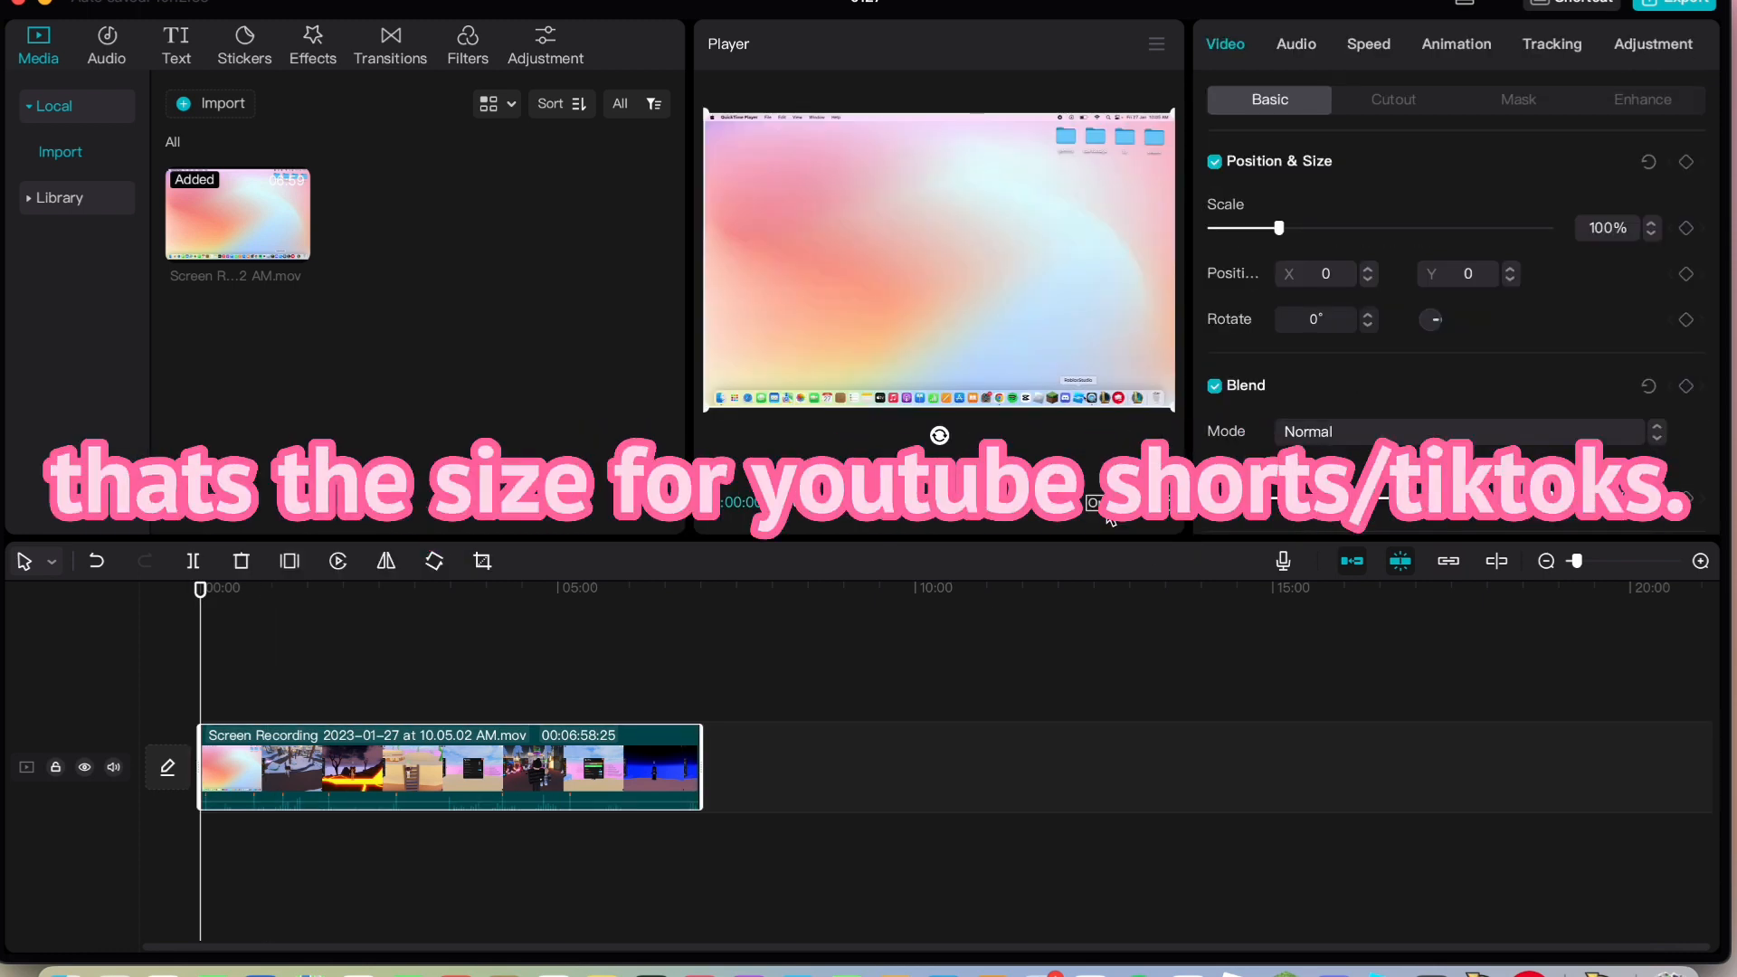
click(1110, 516)
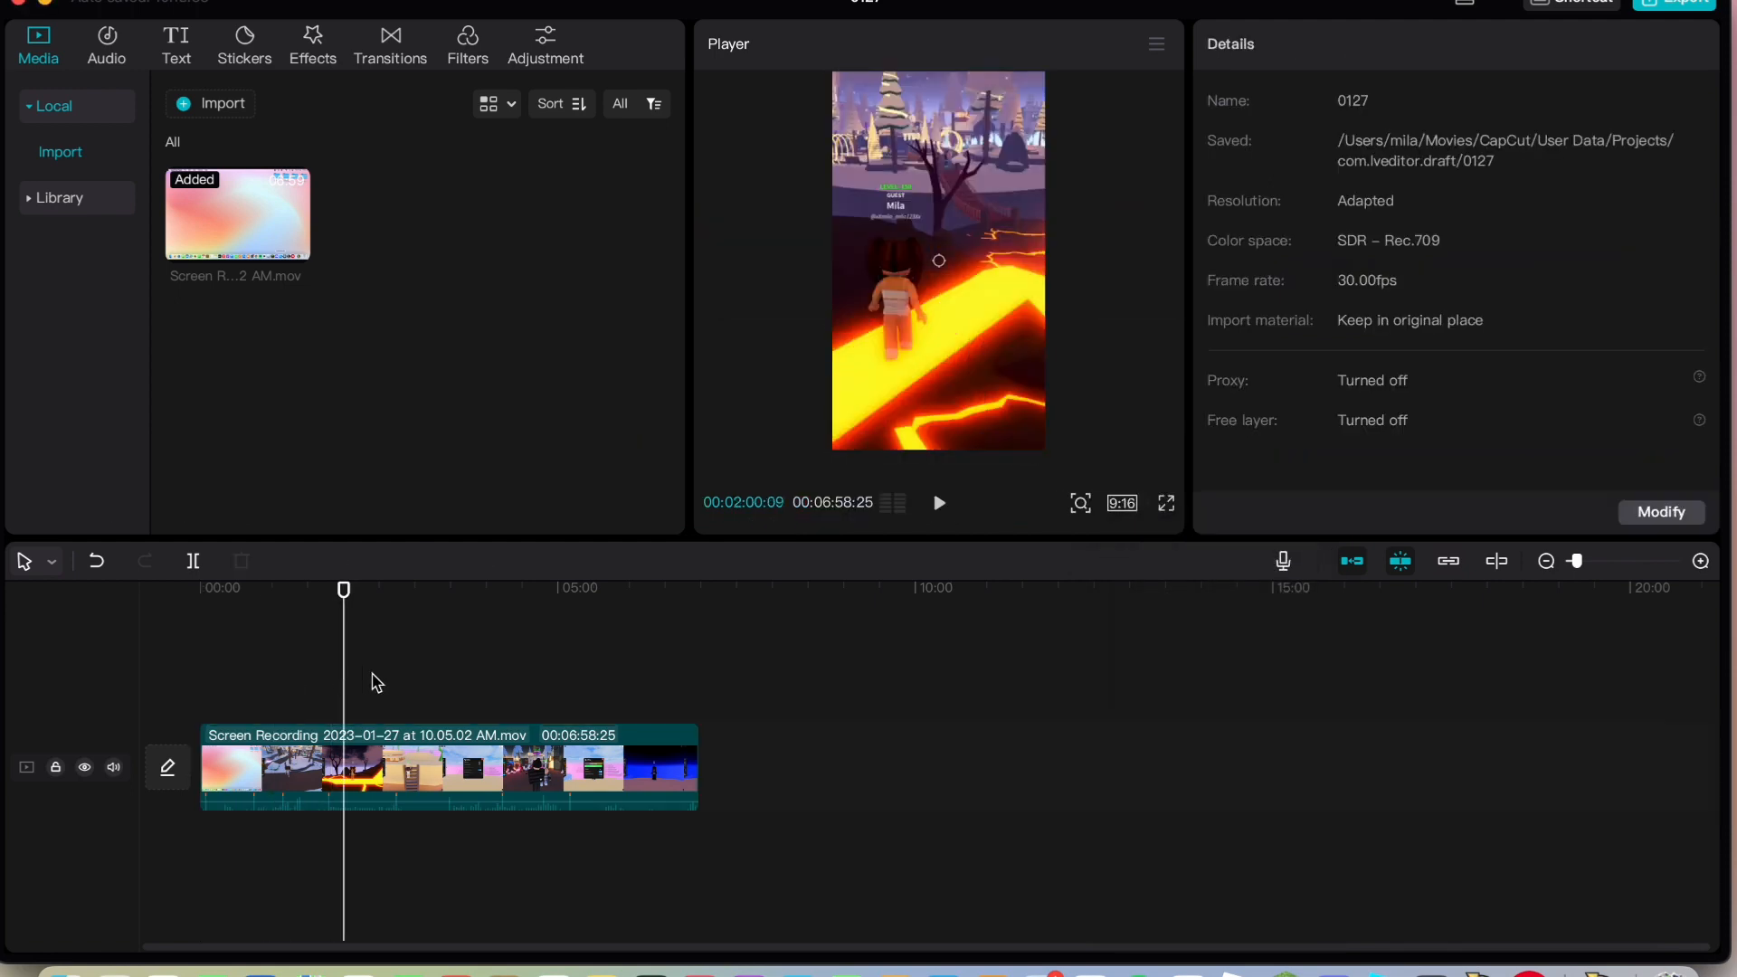
Split the screen recording where the pink-sky avatar footage begins and delete everything before it.
drag(376, 682, 467, 684)
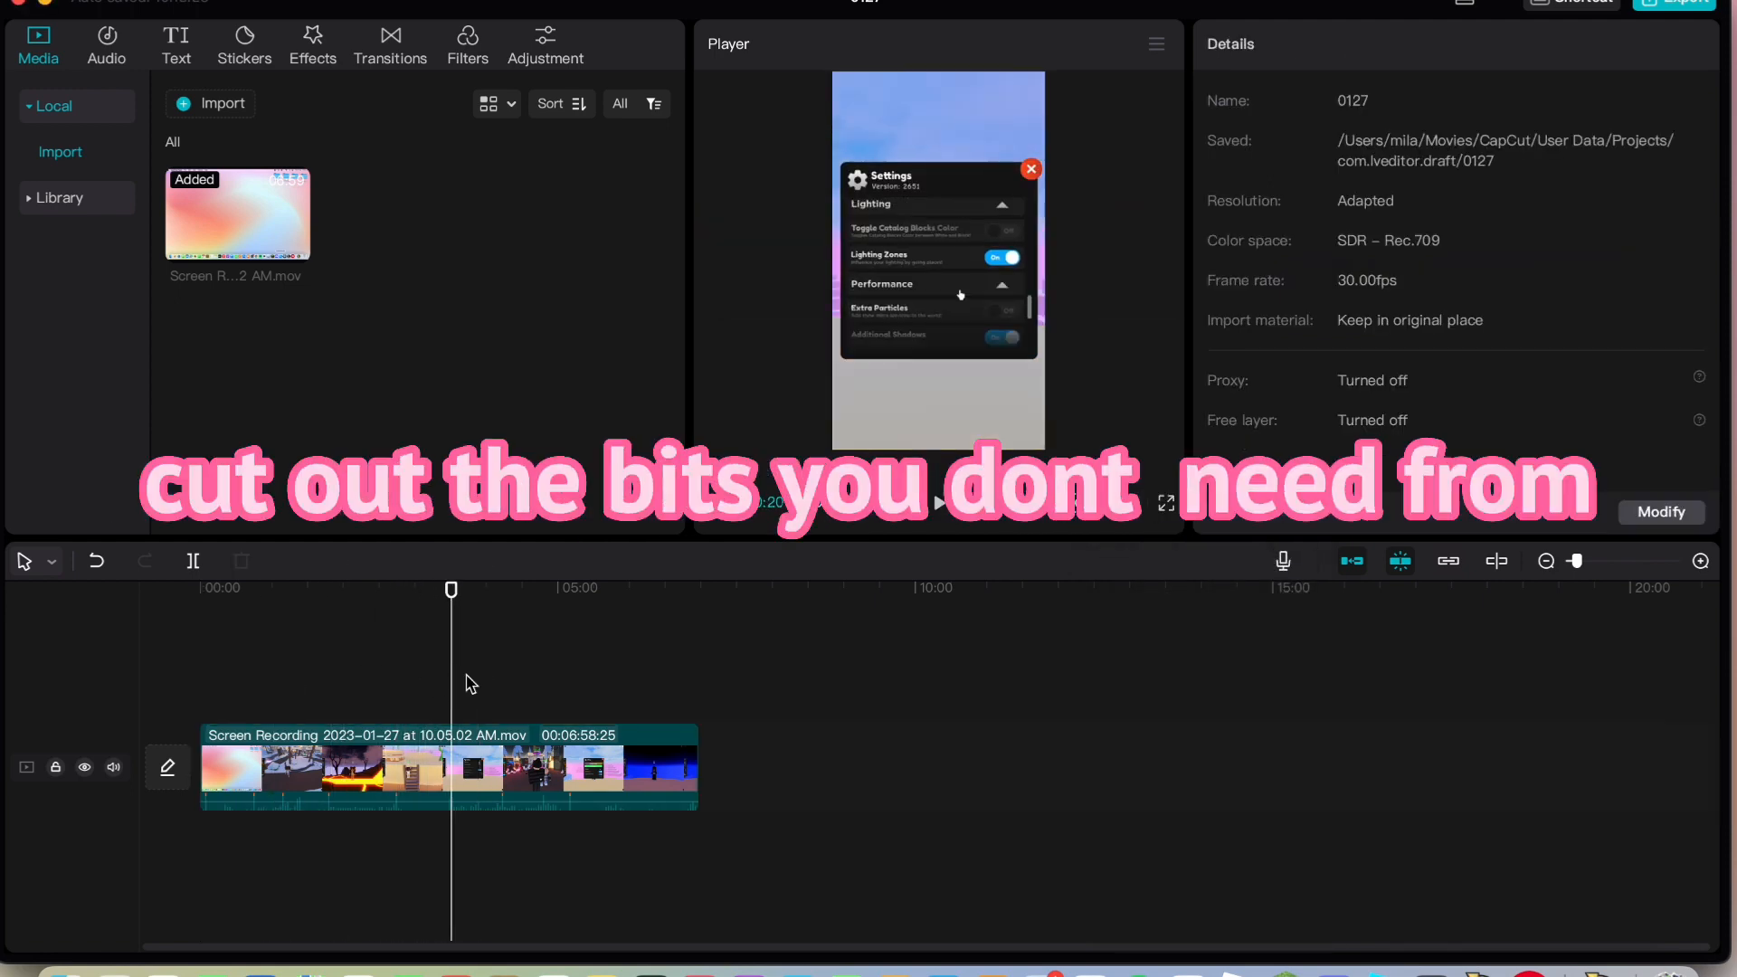
key(super+b)
click(403, 743)
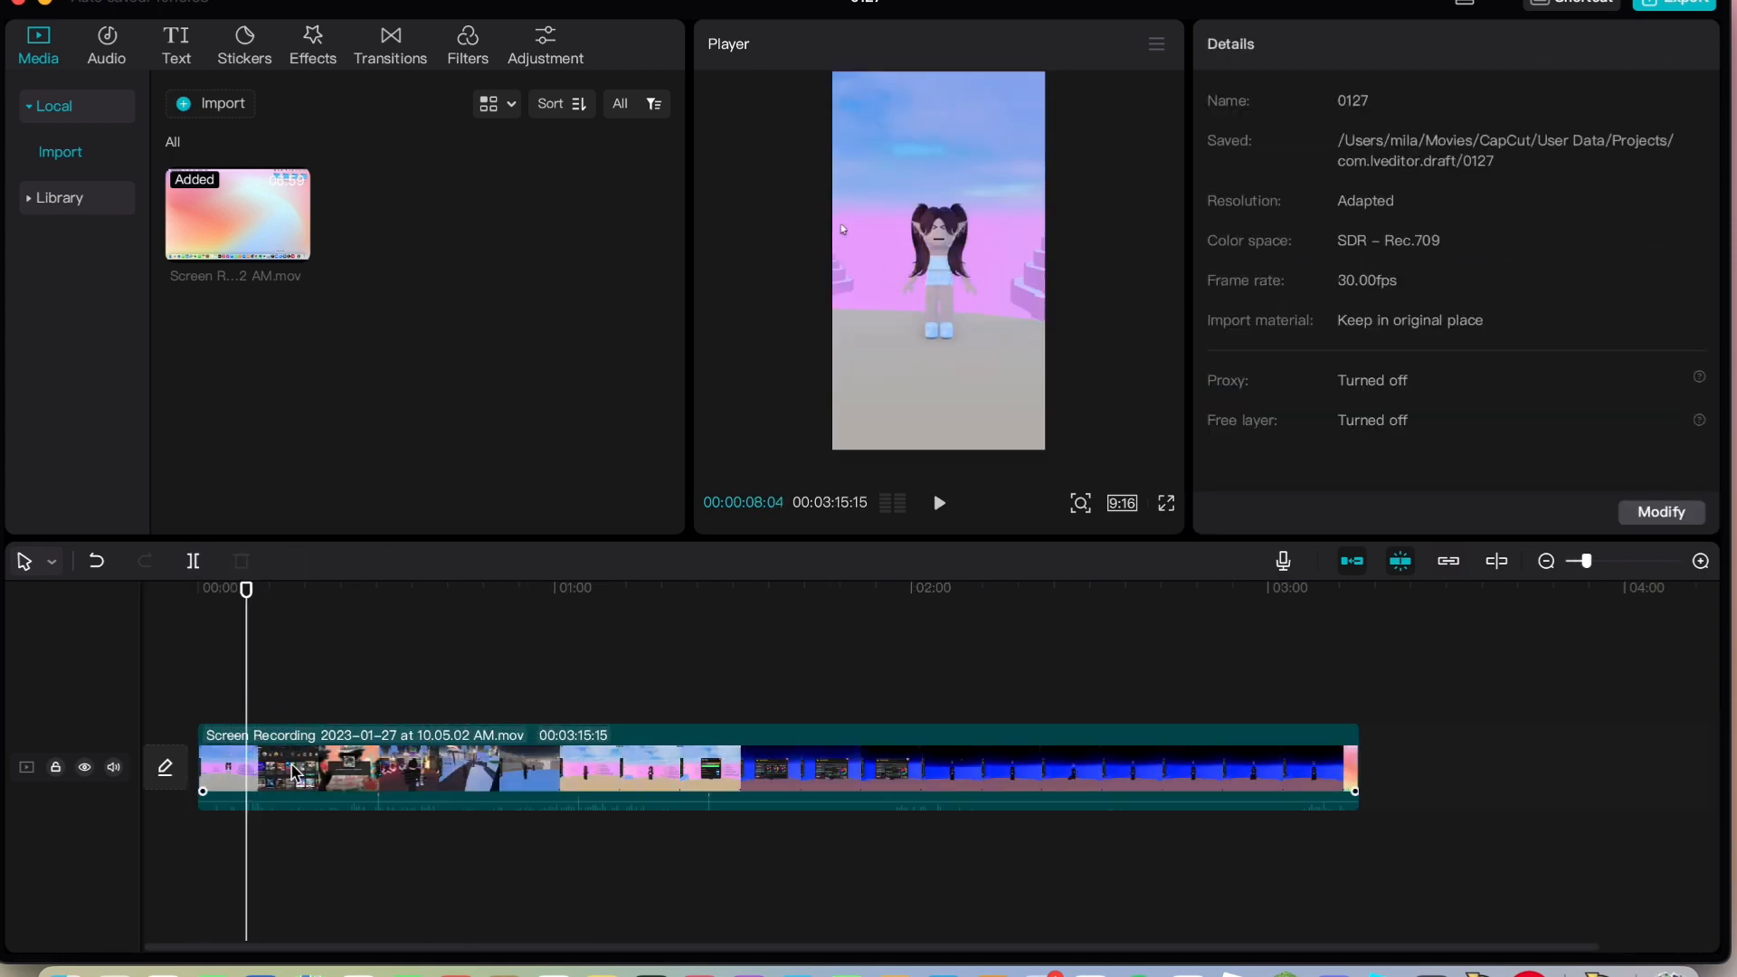
Split the recording at 00:00:08:04 and cut out the footage between the pink-sky dance and the blue-sky dance.
key(super+b)
drag(242, 702, 1008, 671)
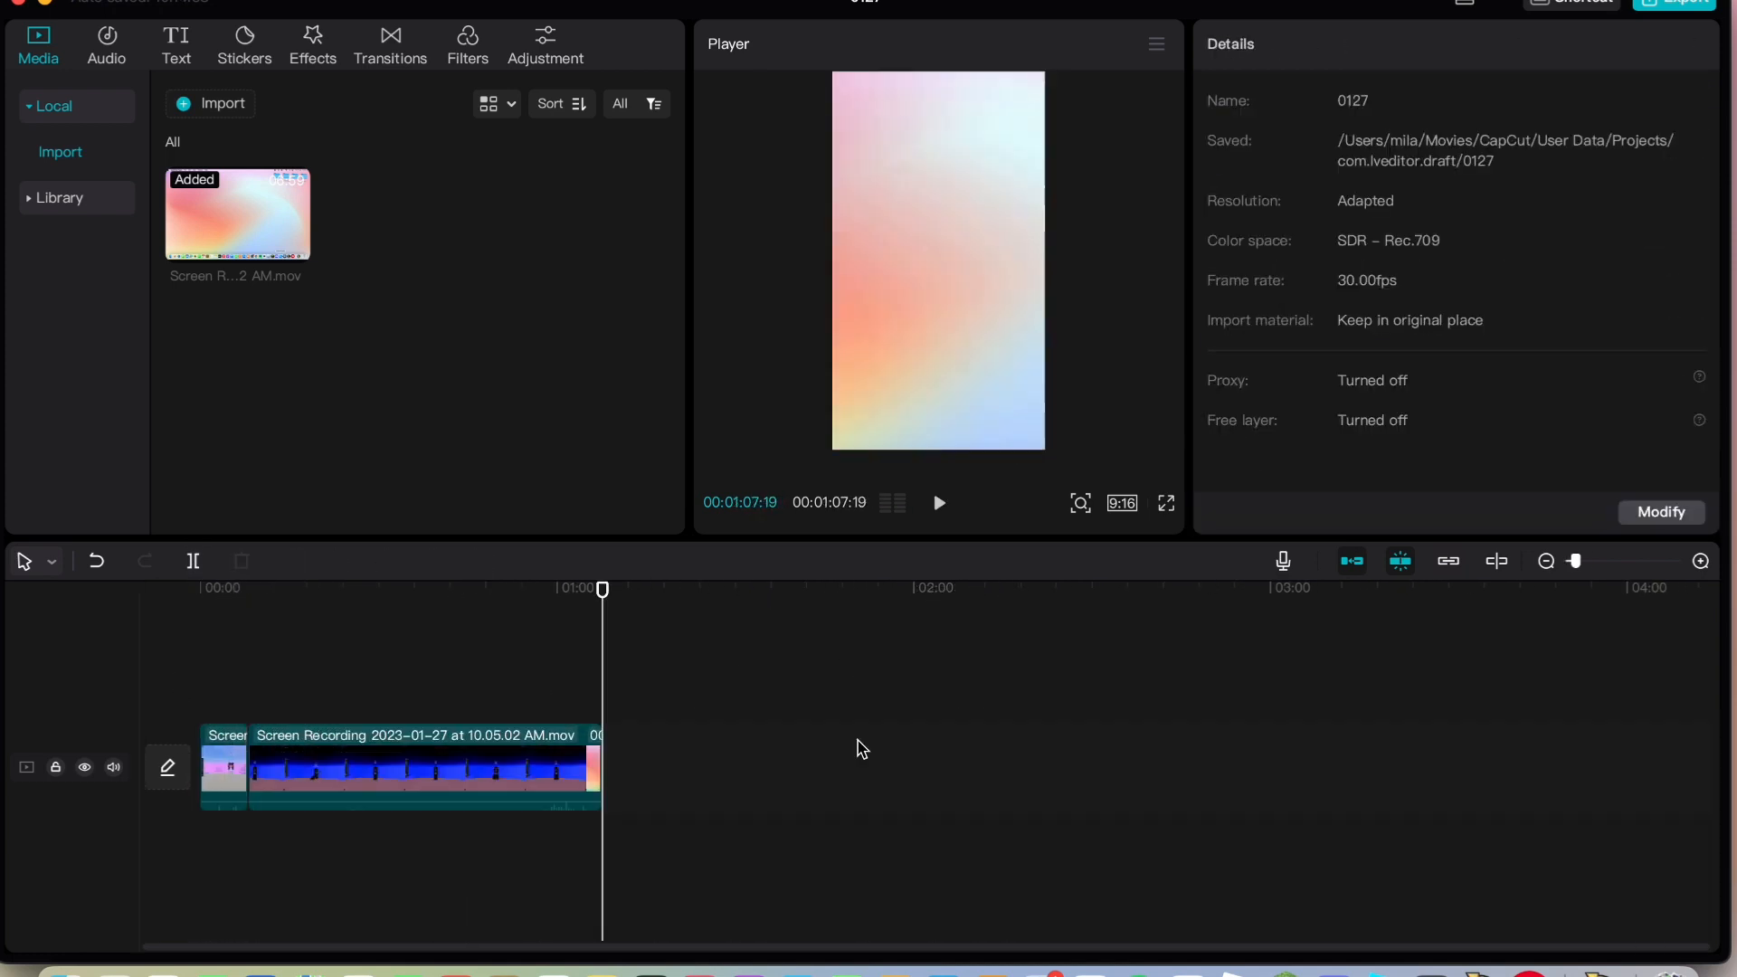
drag(217, 698, 424, 699)
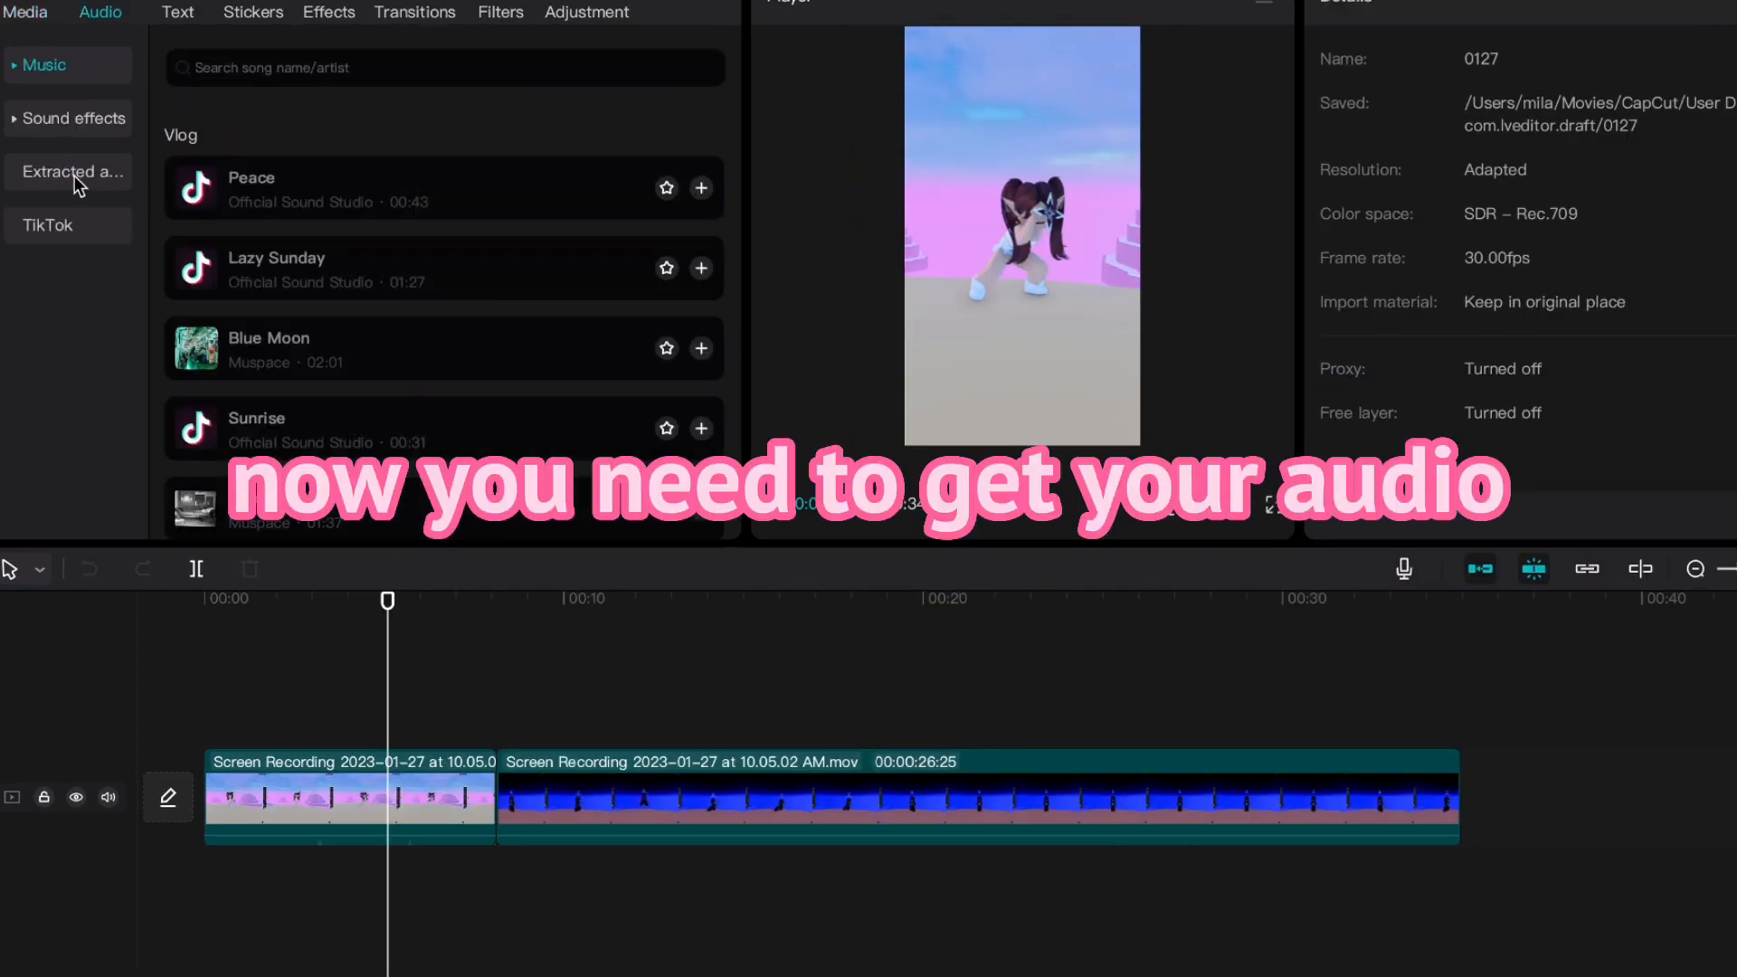
Extract the audio from RPReplay_Final1674767041.mov and place it beneath the clips at the timeline start.
click(74, 176)
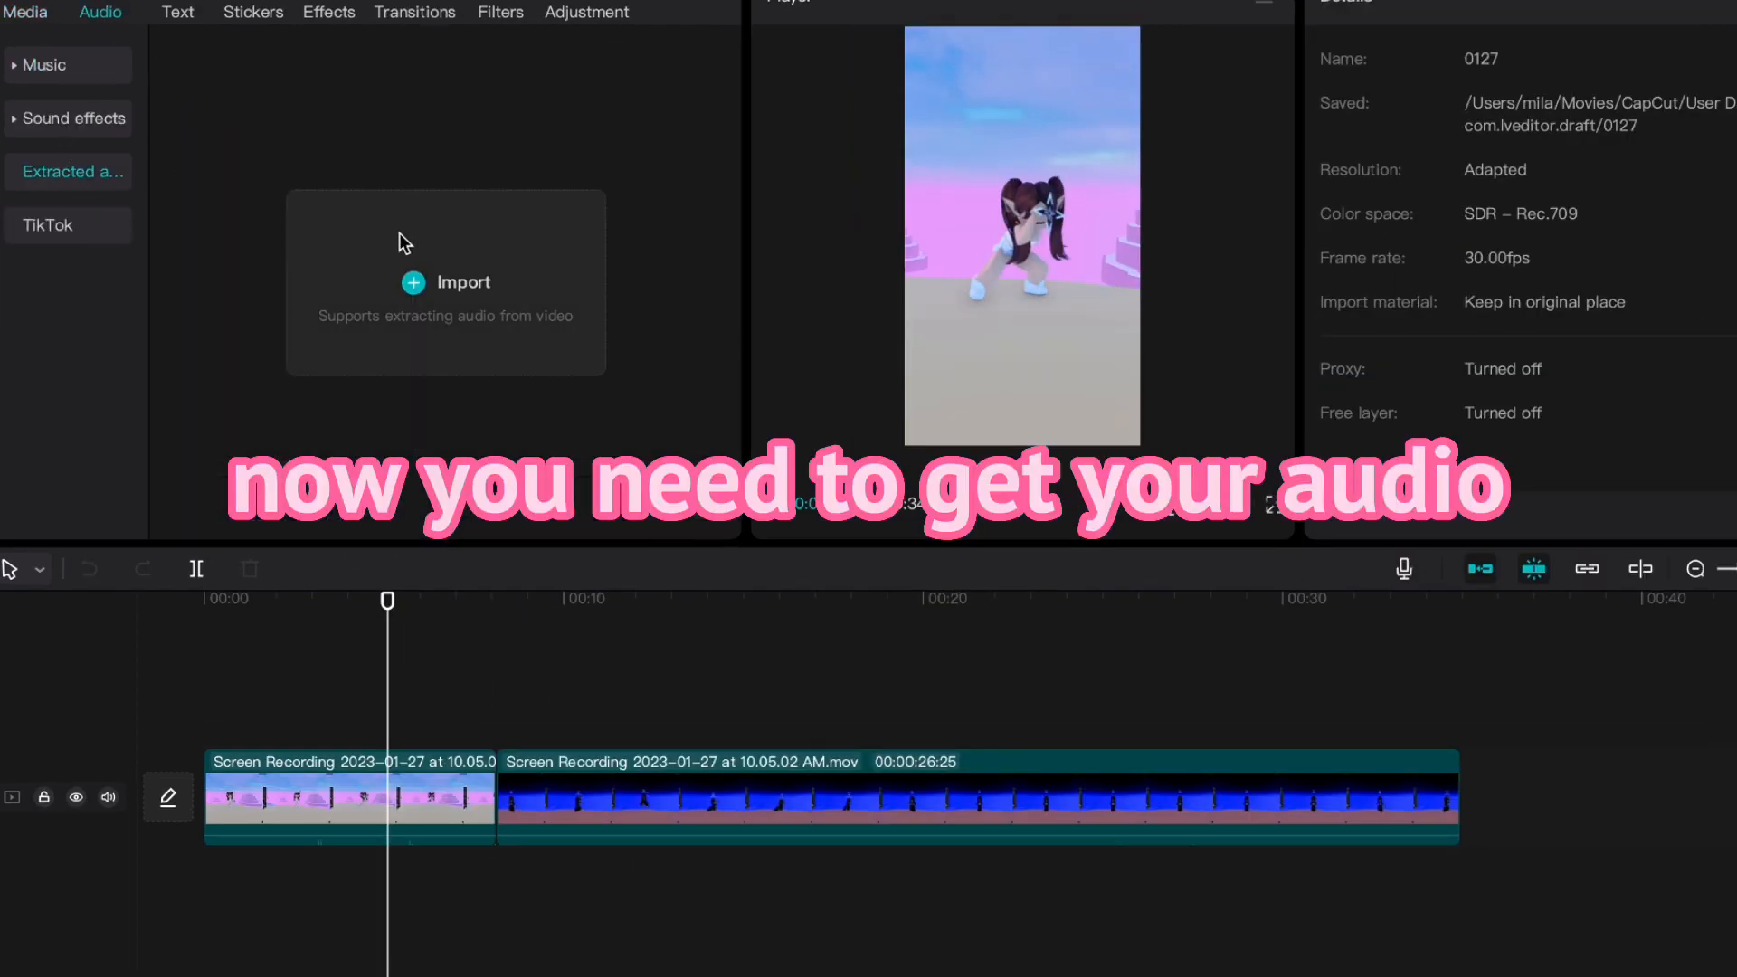
click(408, 340)
click(782, 325)
click(1403, 769)
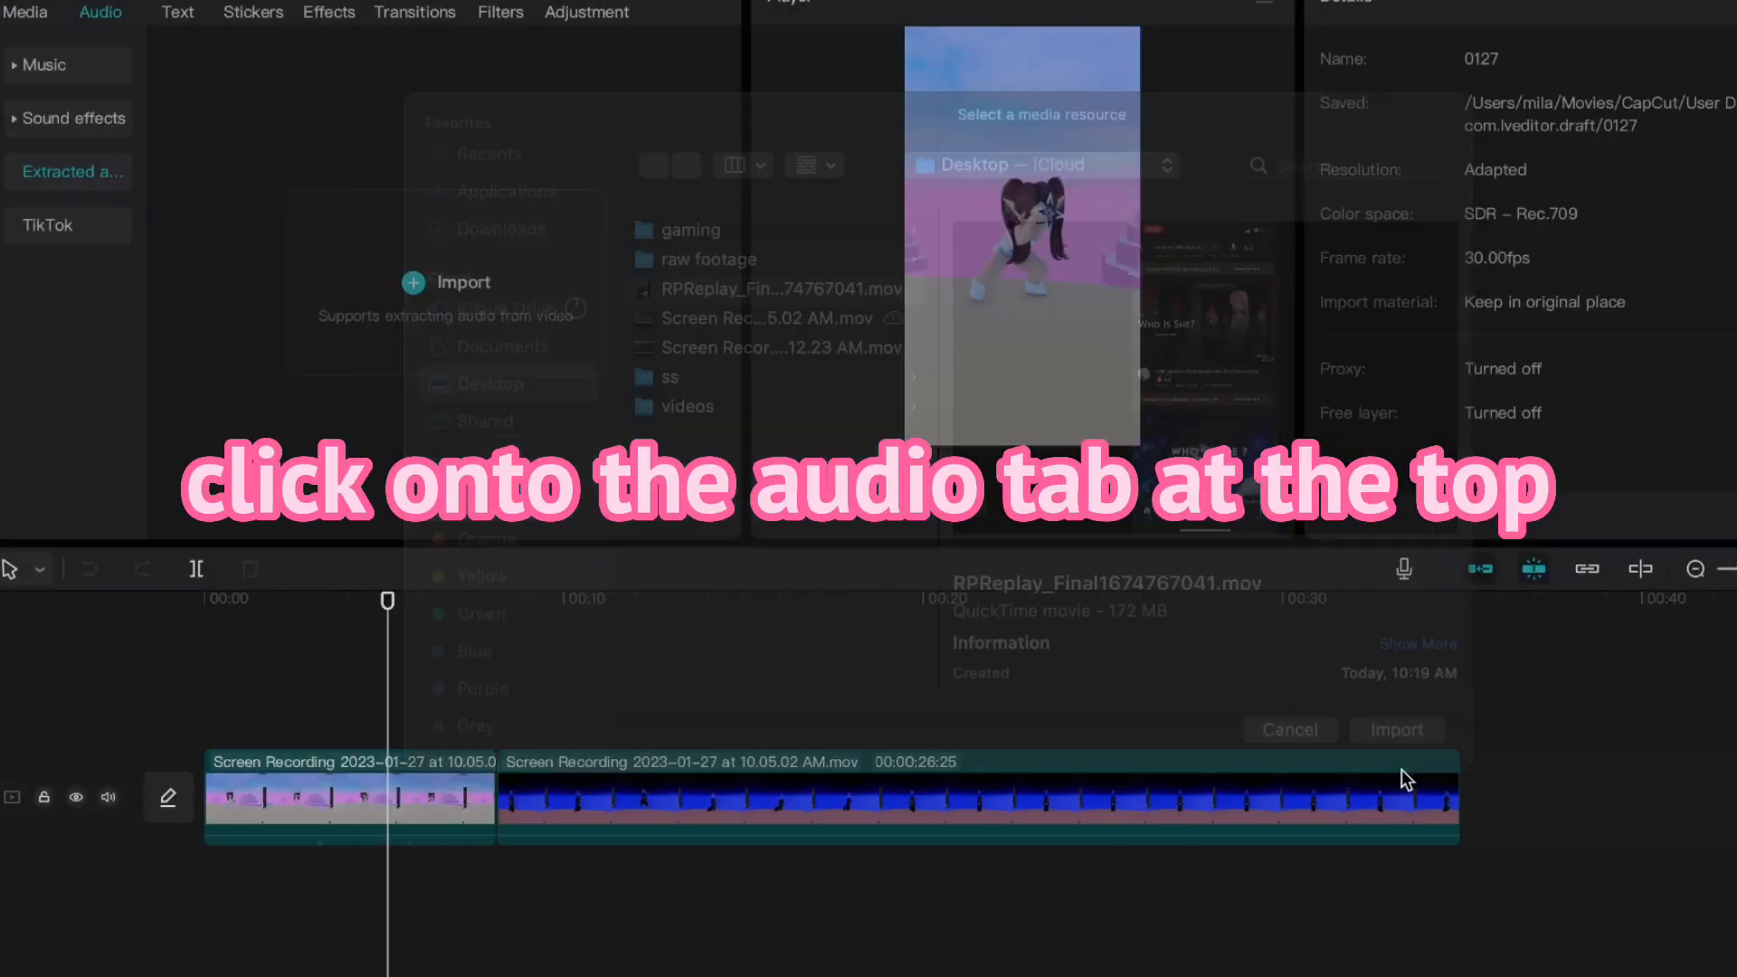
drag(411, 155, 188, 903)
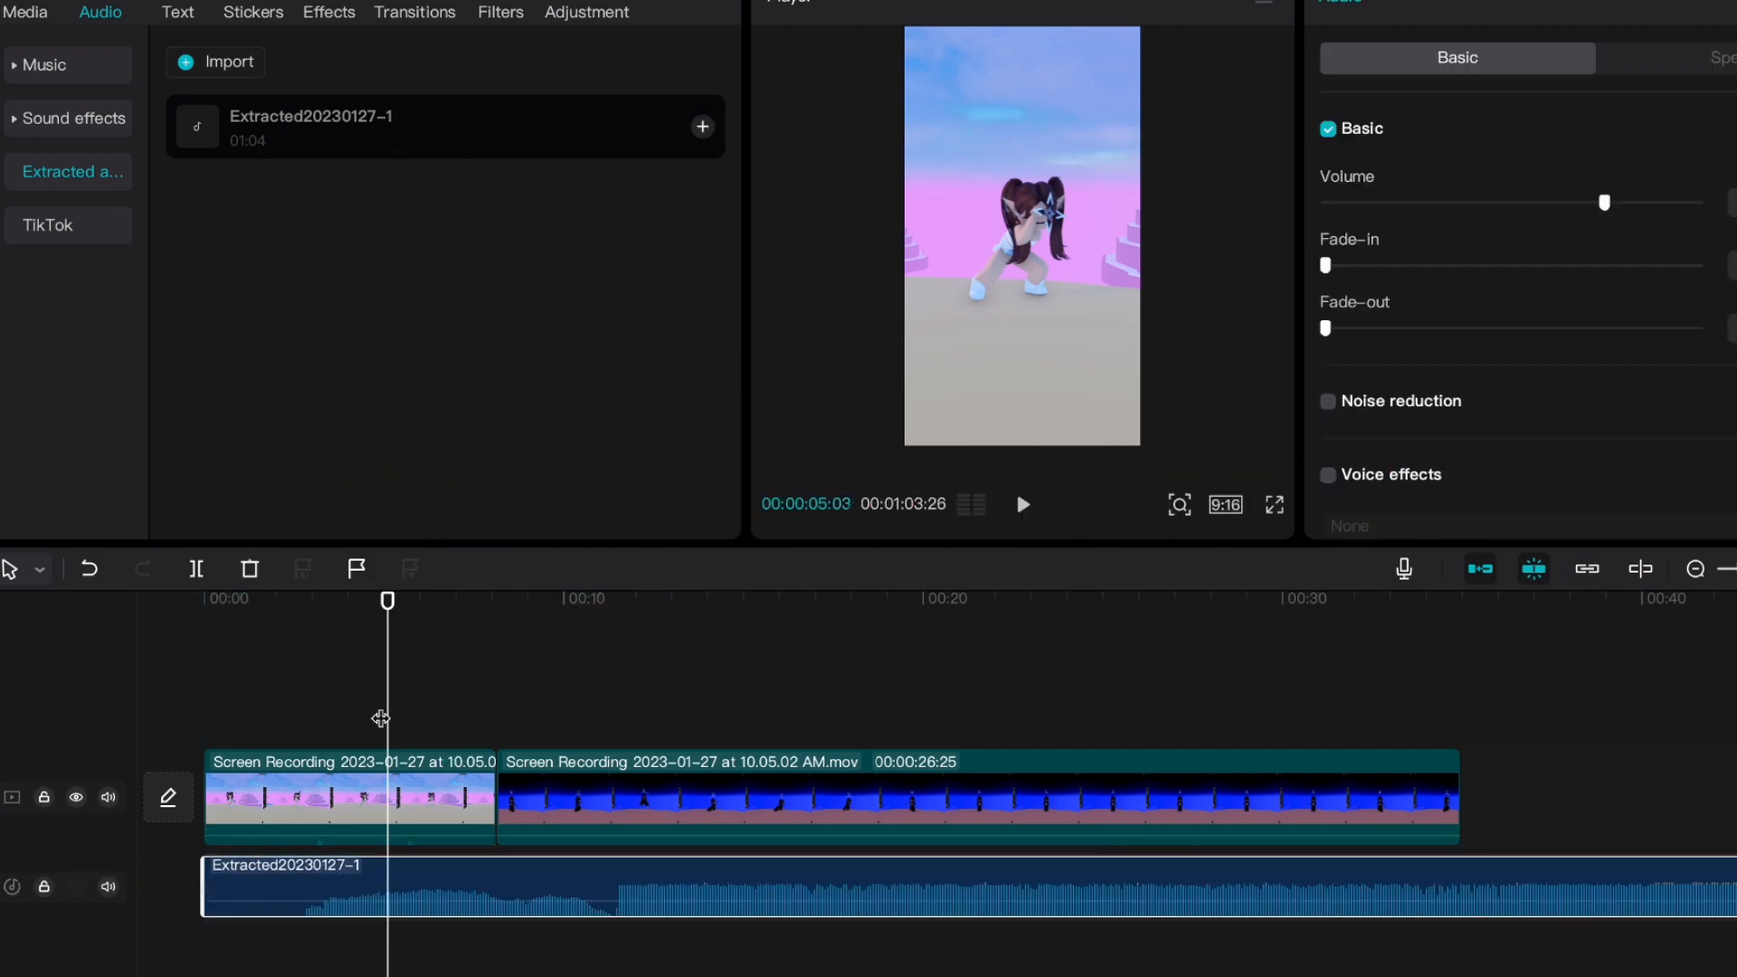
Split the extracted audio where the wanted section begins, delete the part before it and move the rest to the timeline start.
key(space)
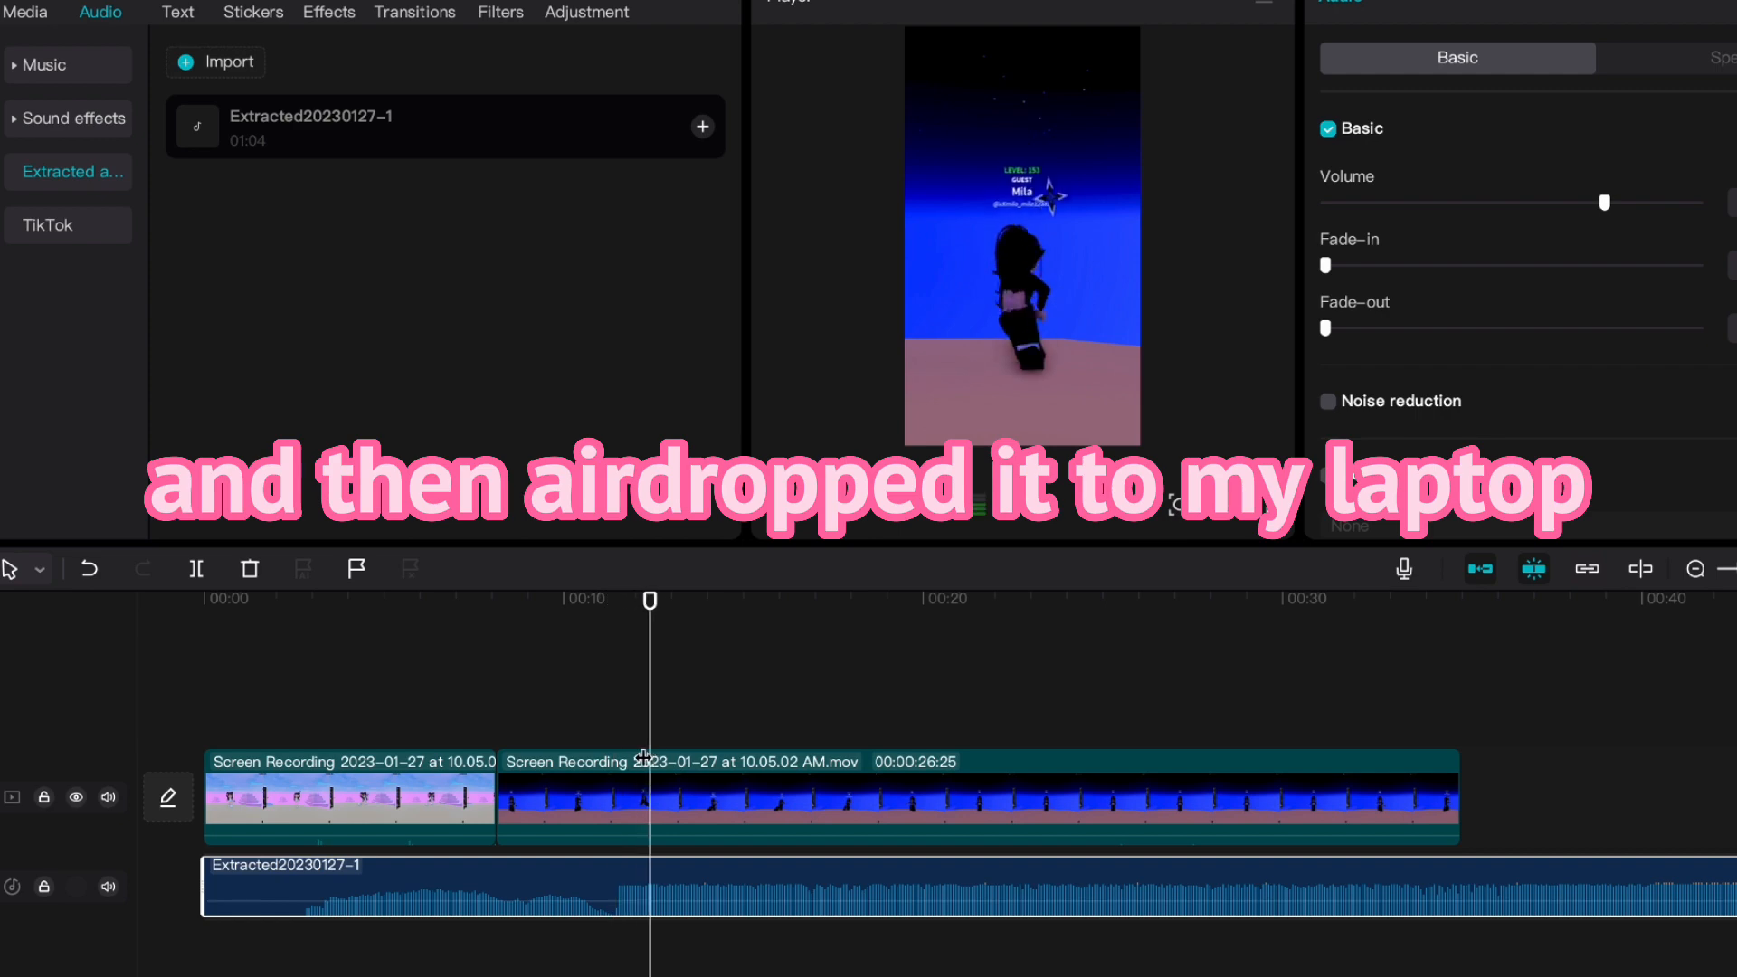
key(XF86AudioLowerVolume)
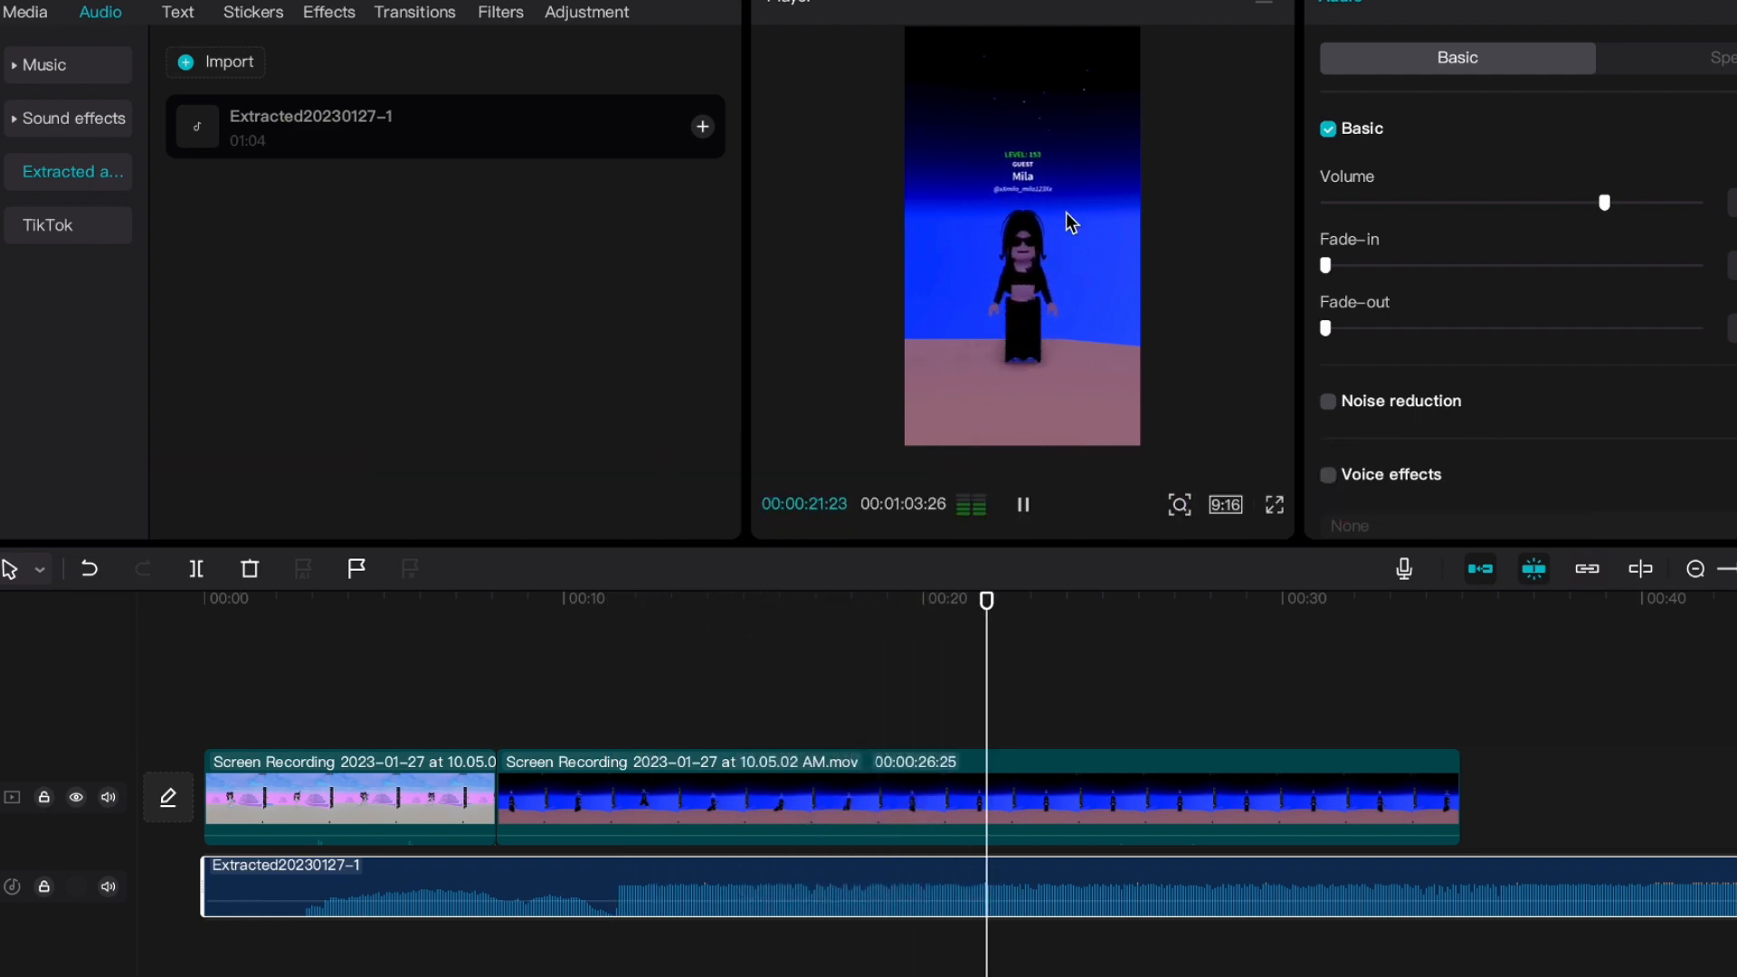
scroll(992, 656, right, 10)
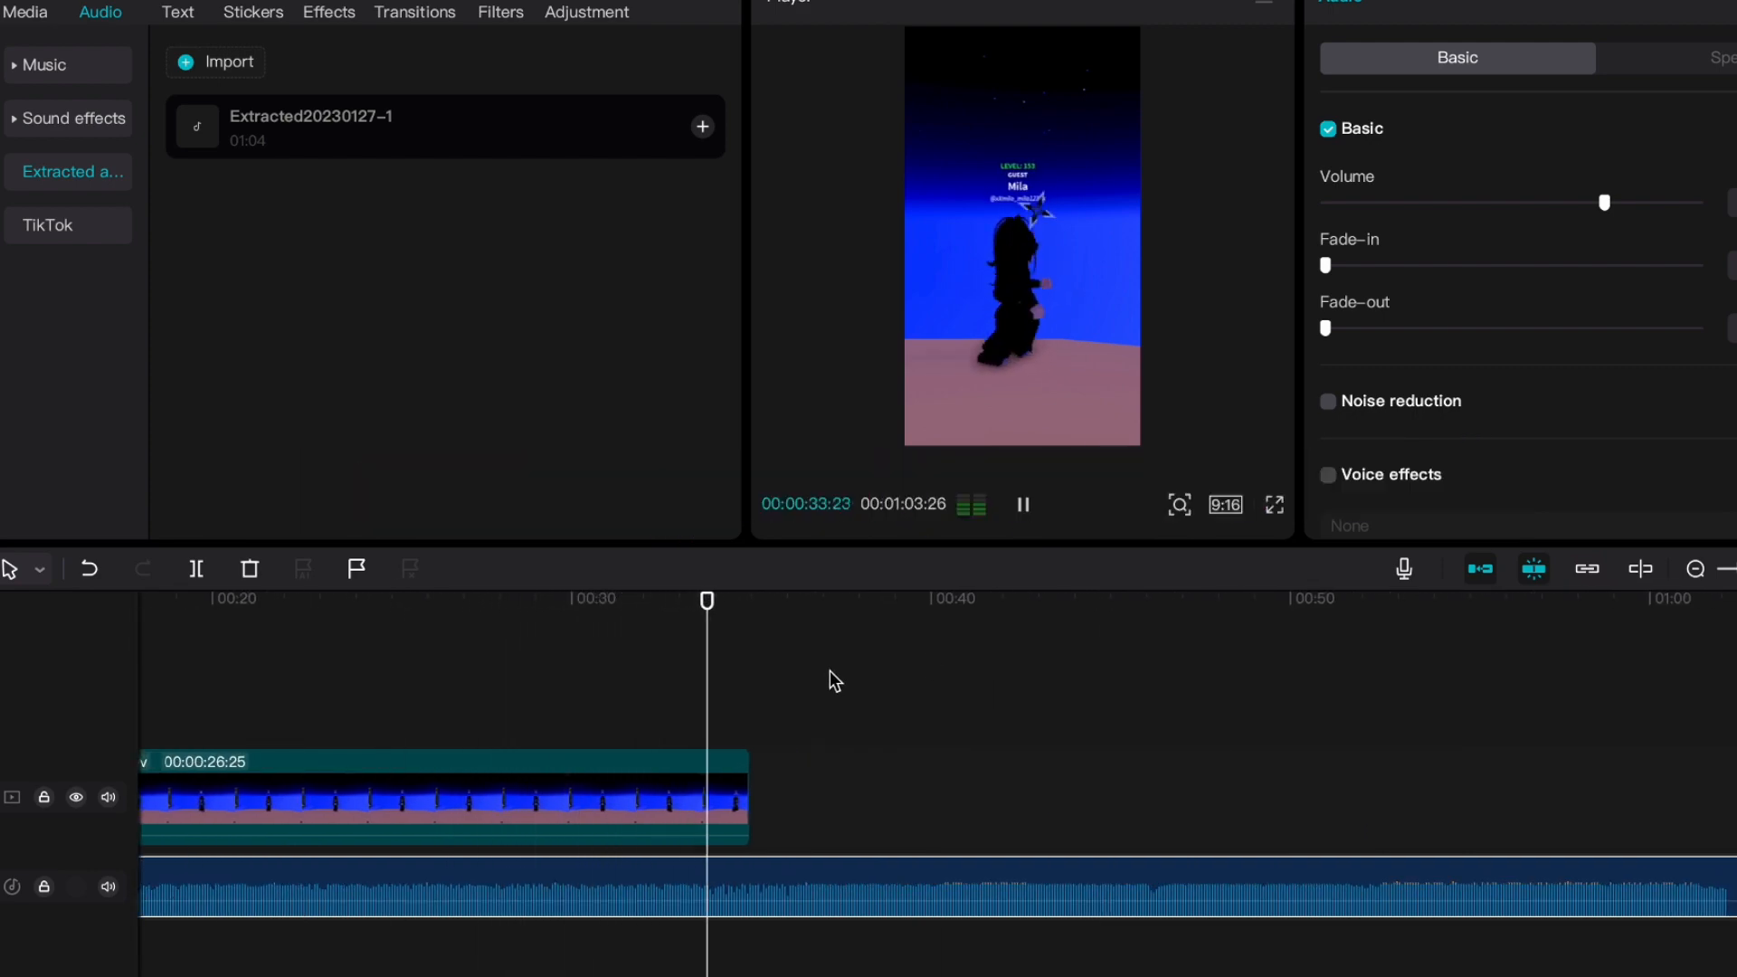
click(733, 694)
mouse_move(733, 694)
mouse_down()
mouse_move(691, 705)
mouse_move(738, 715)
mouse_move(713, 720)
mouse_up()
click(637, 886)
key(super+b)
click(635, 889)
key(Delete)
drag(878, 882, 41, 885)
Listen for the beat drop and add a beat marker to the audio at 00:00:02:17.
drag(221, 695, 181, 686)
key(space)
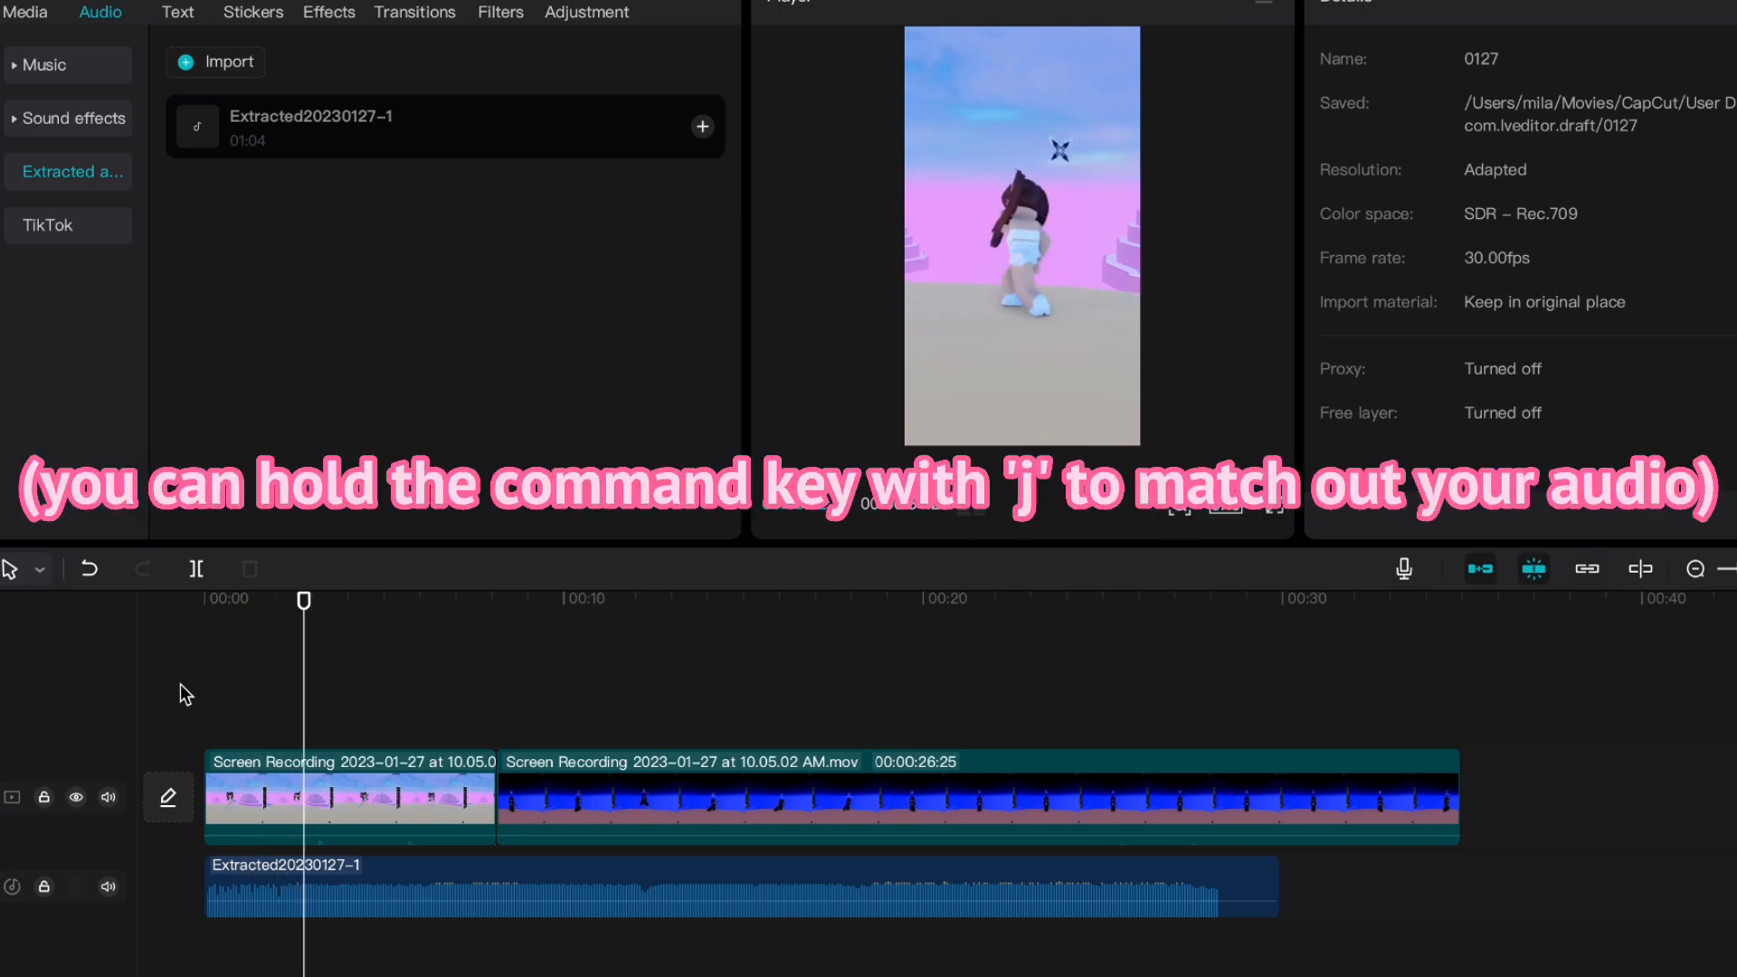
key(space)
drag(329, 706, 325, 707)
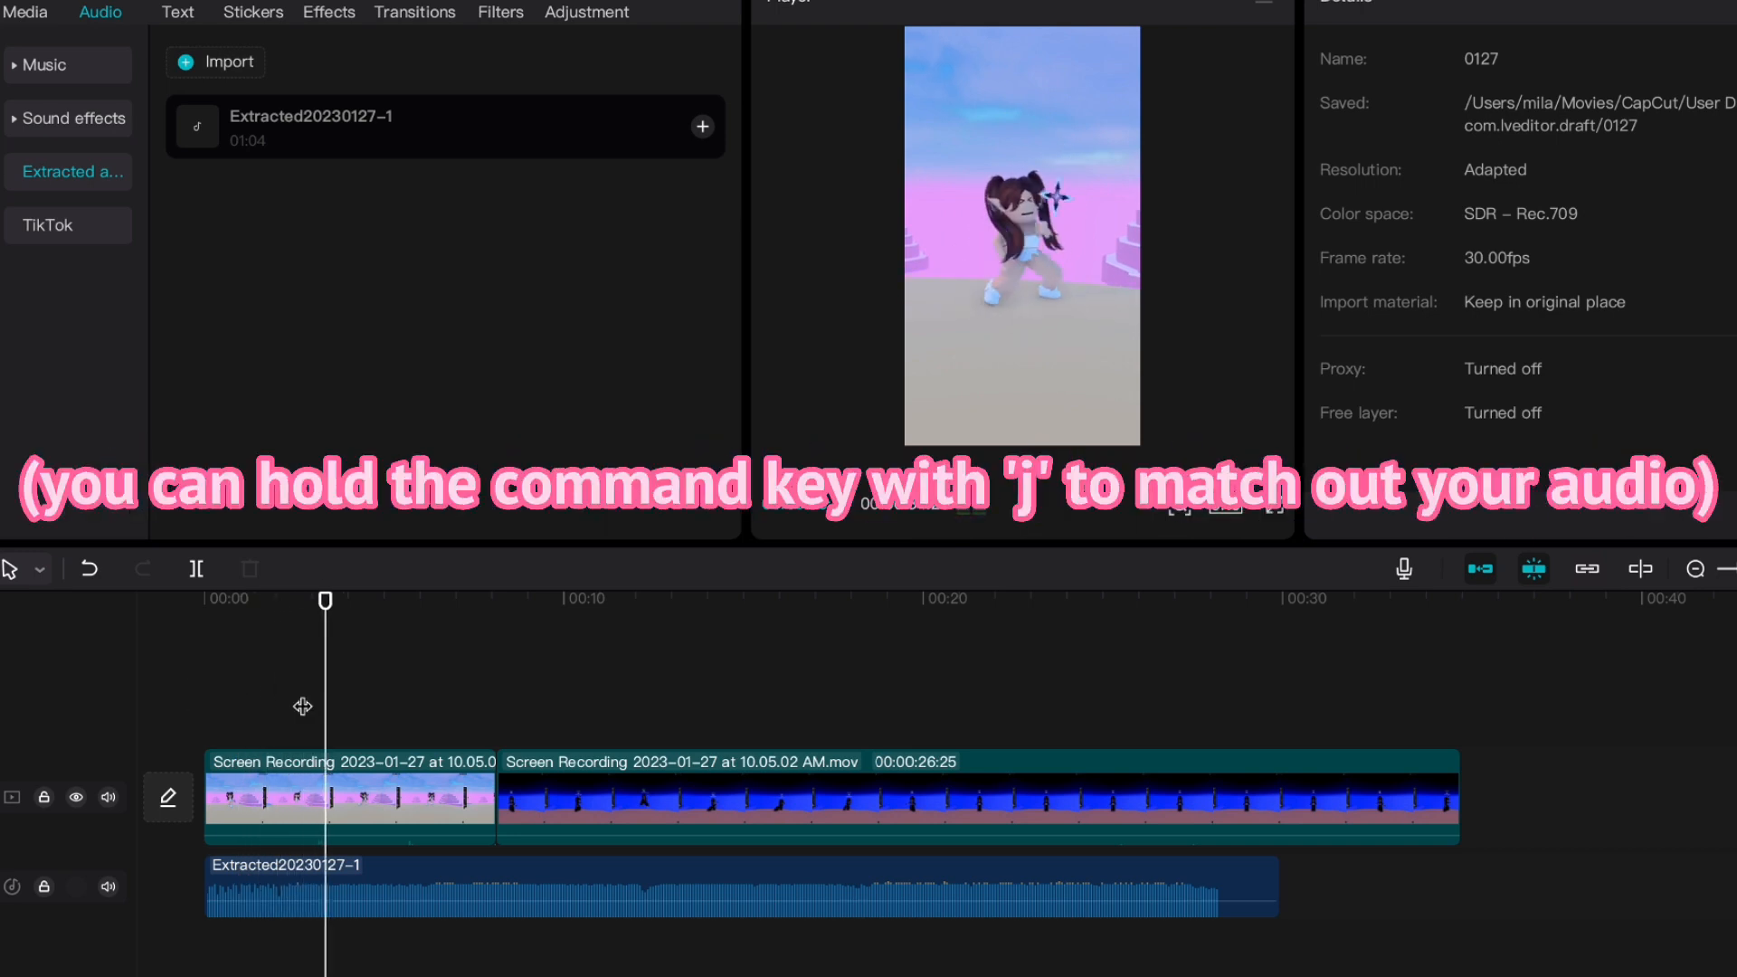
click(302, 706)
key(space)
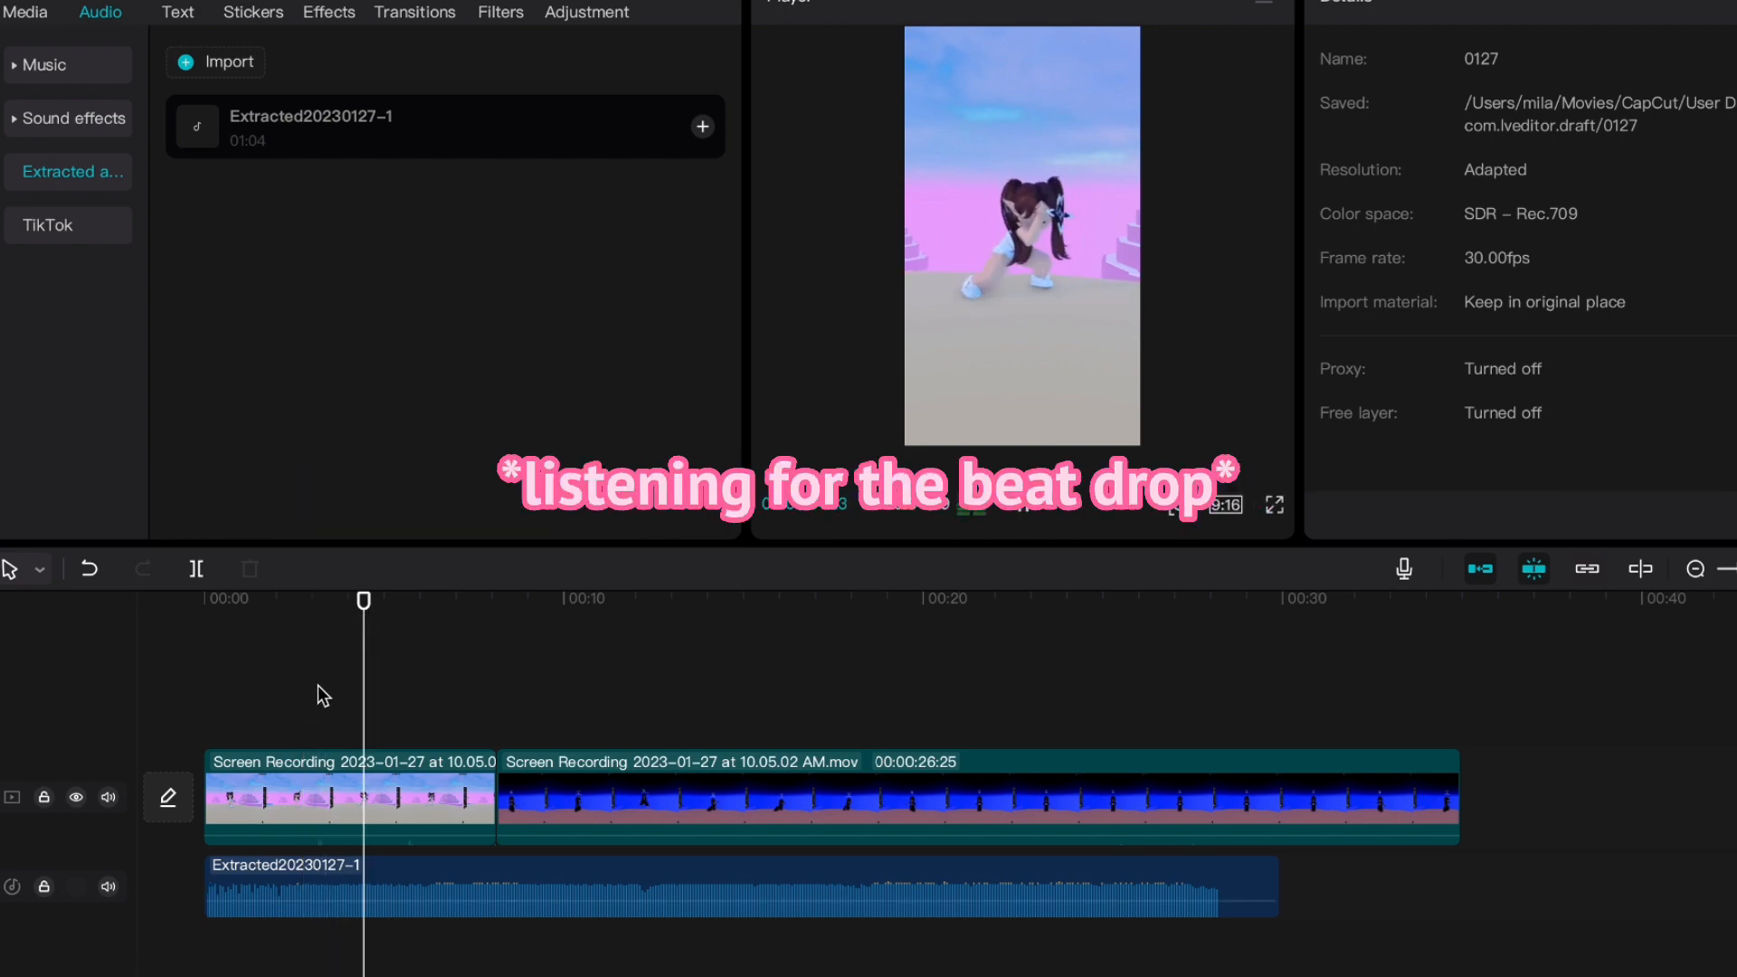
click(315, 704)
key(space)
click(312, 704)
key(space)
click(275, 706)
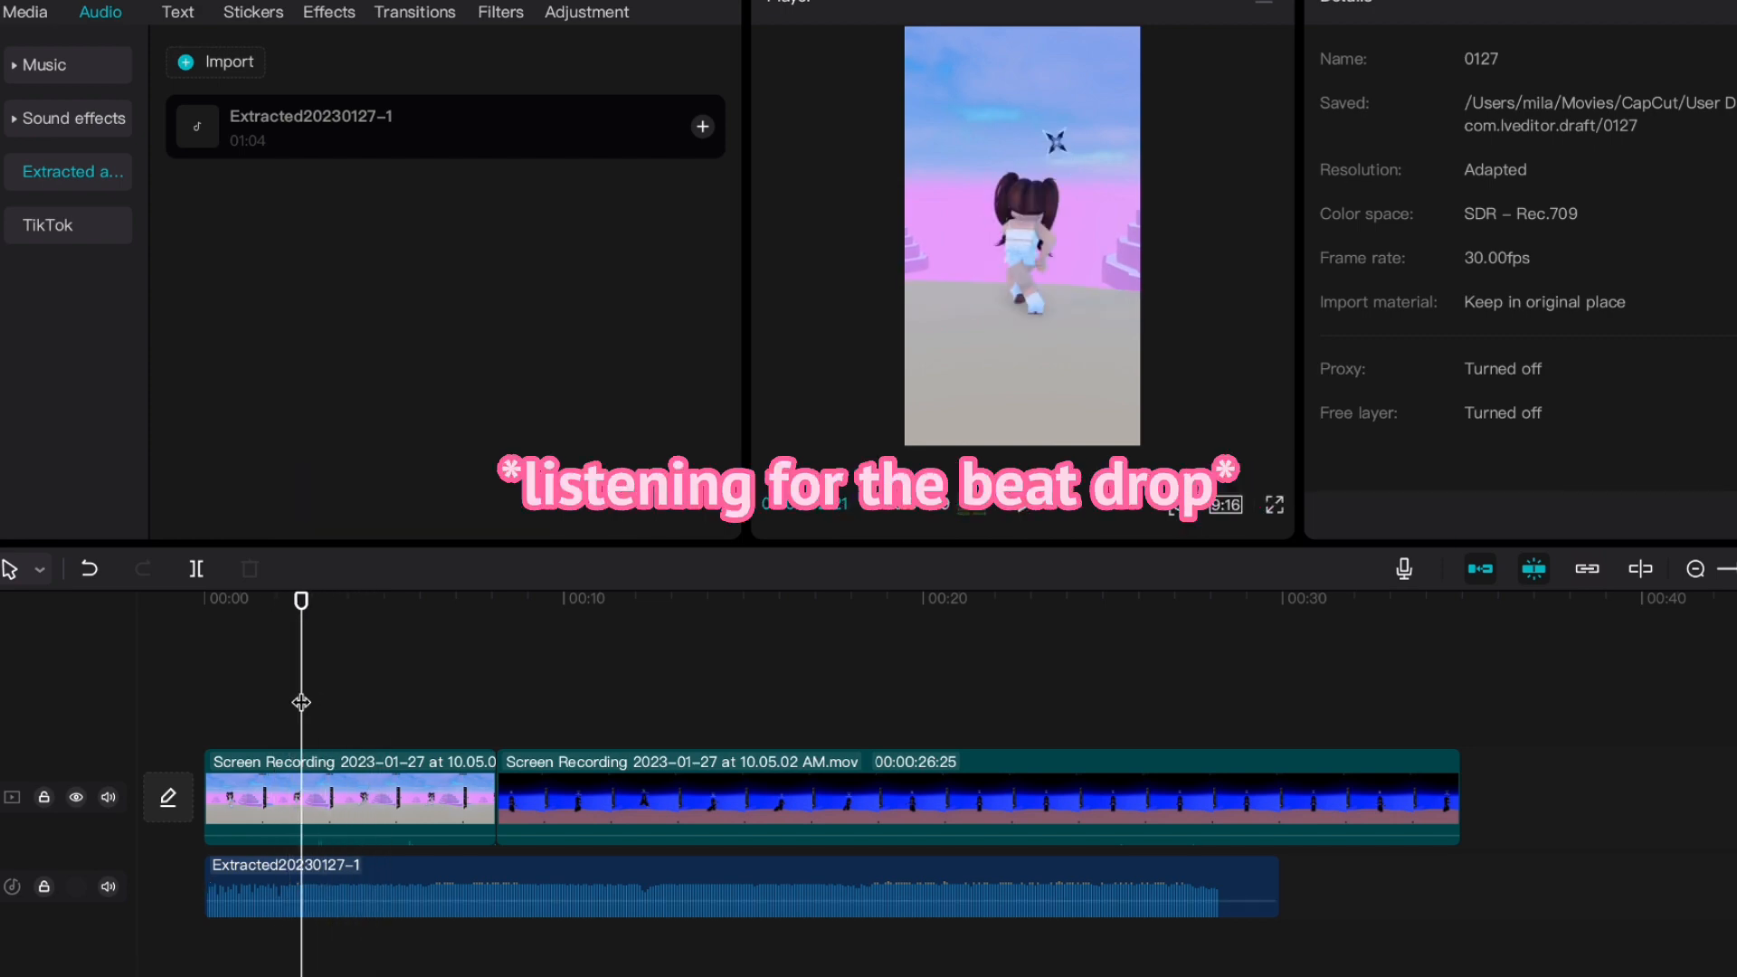
click(343, 903)
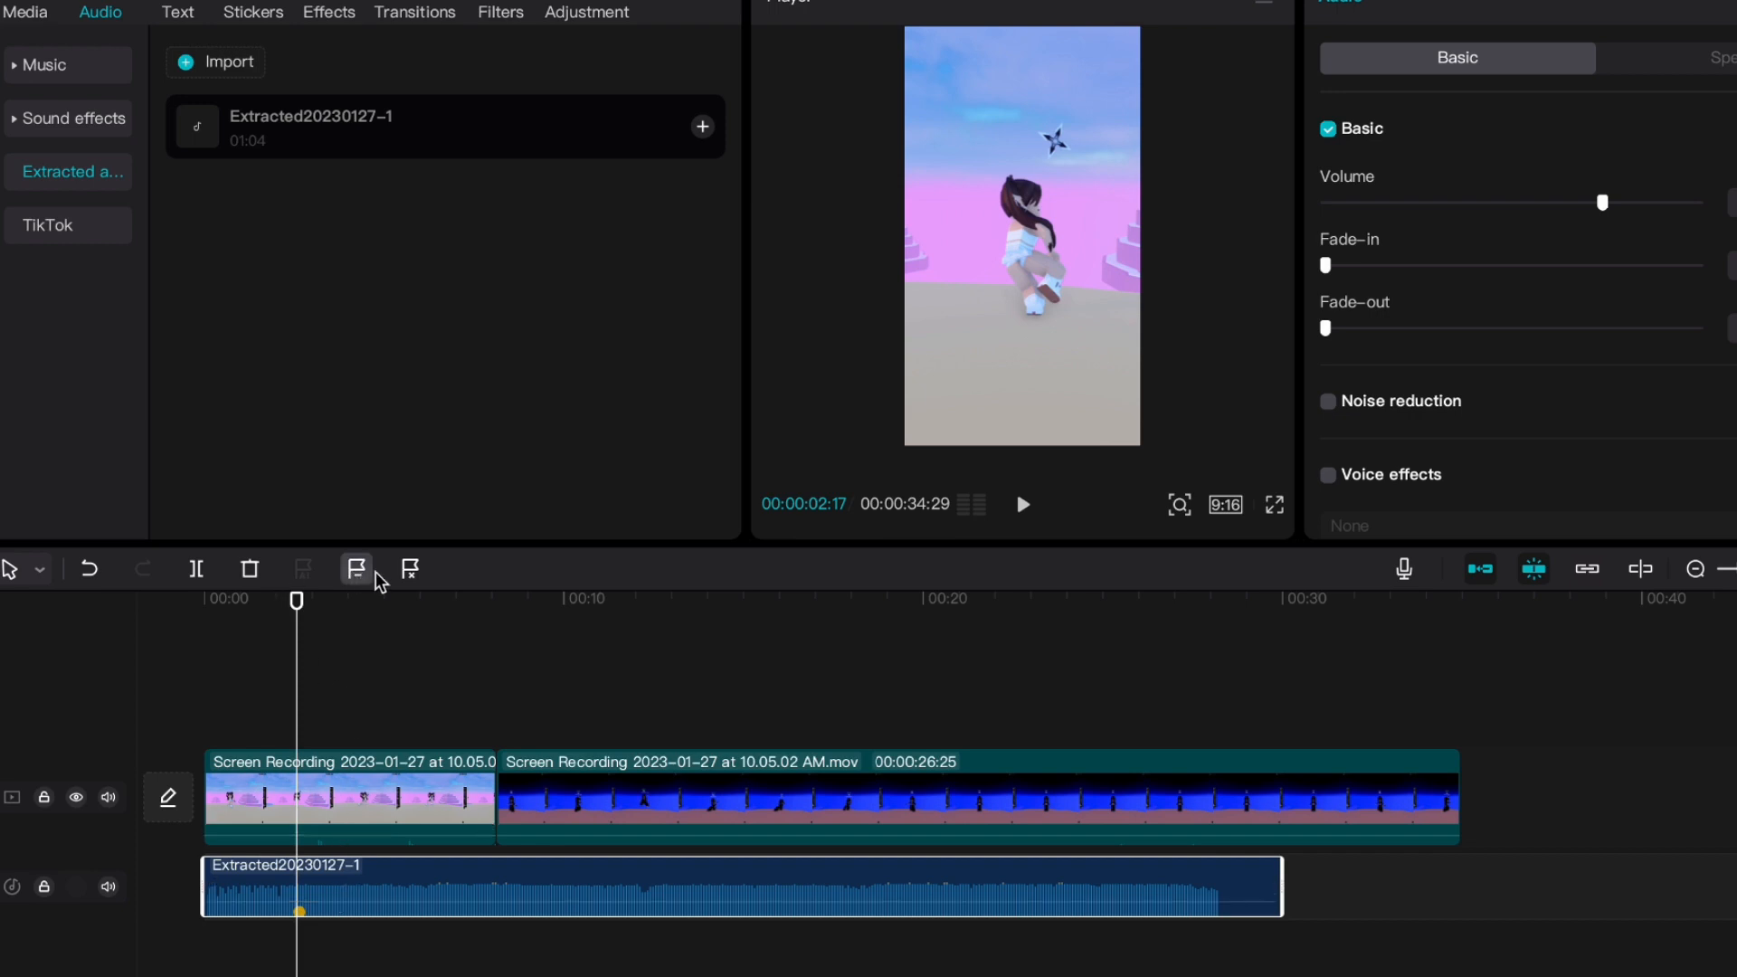
click(374, 771)
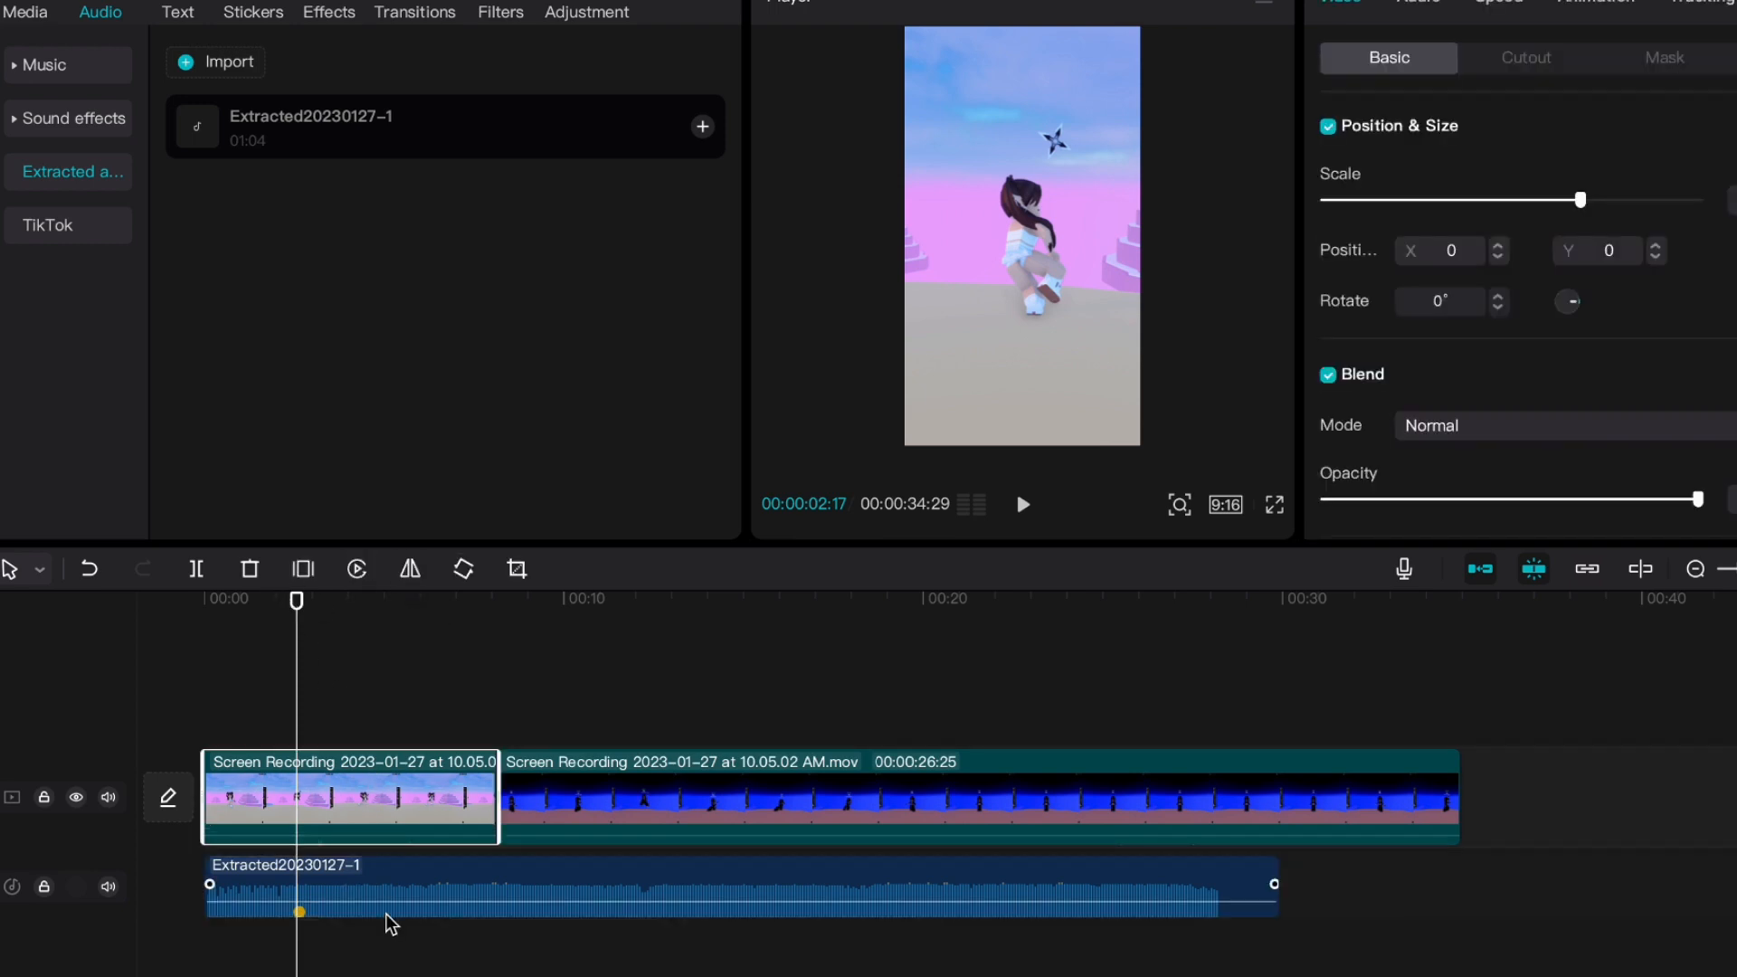
click(383, 699)
click(381, 892)
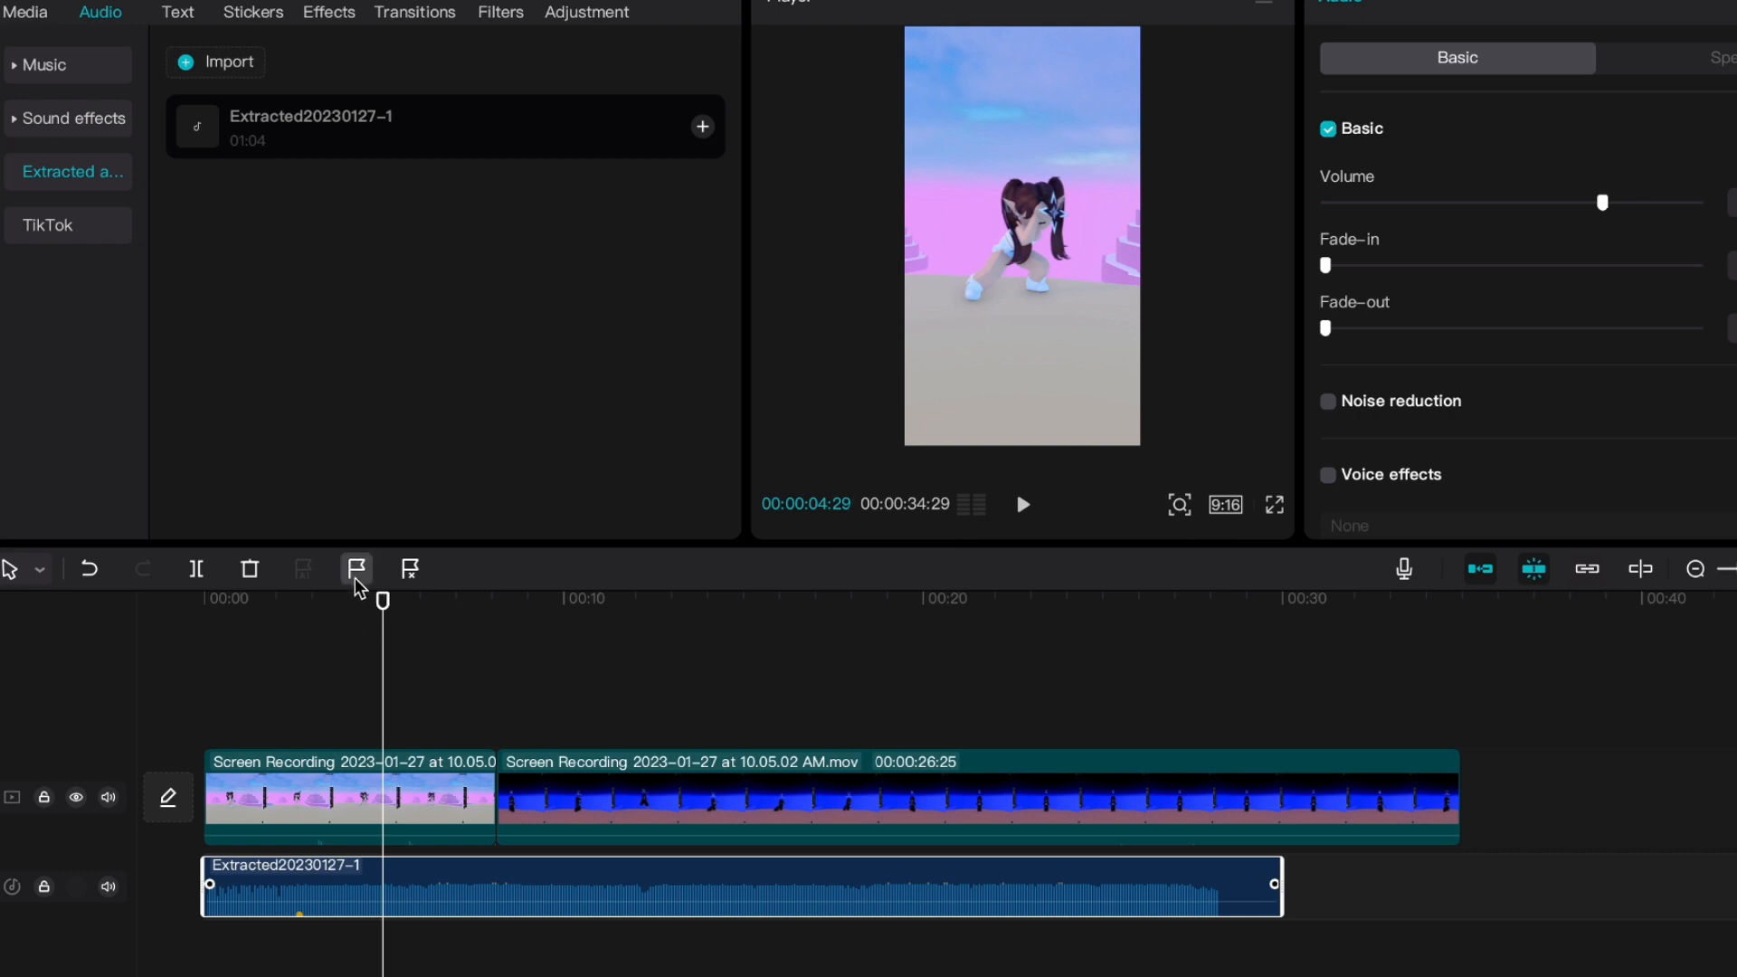
click(314, 714)
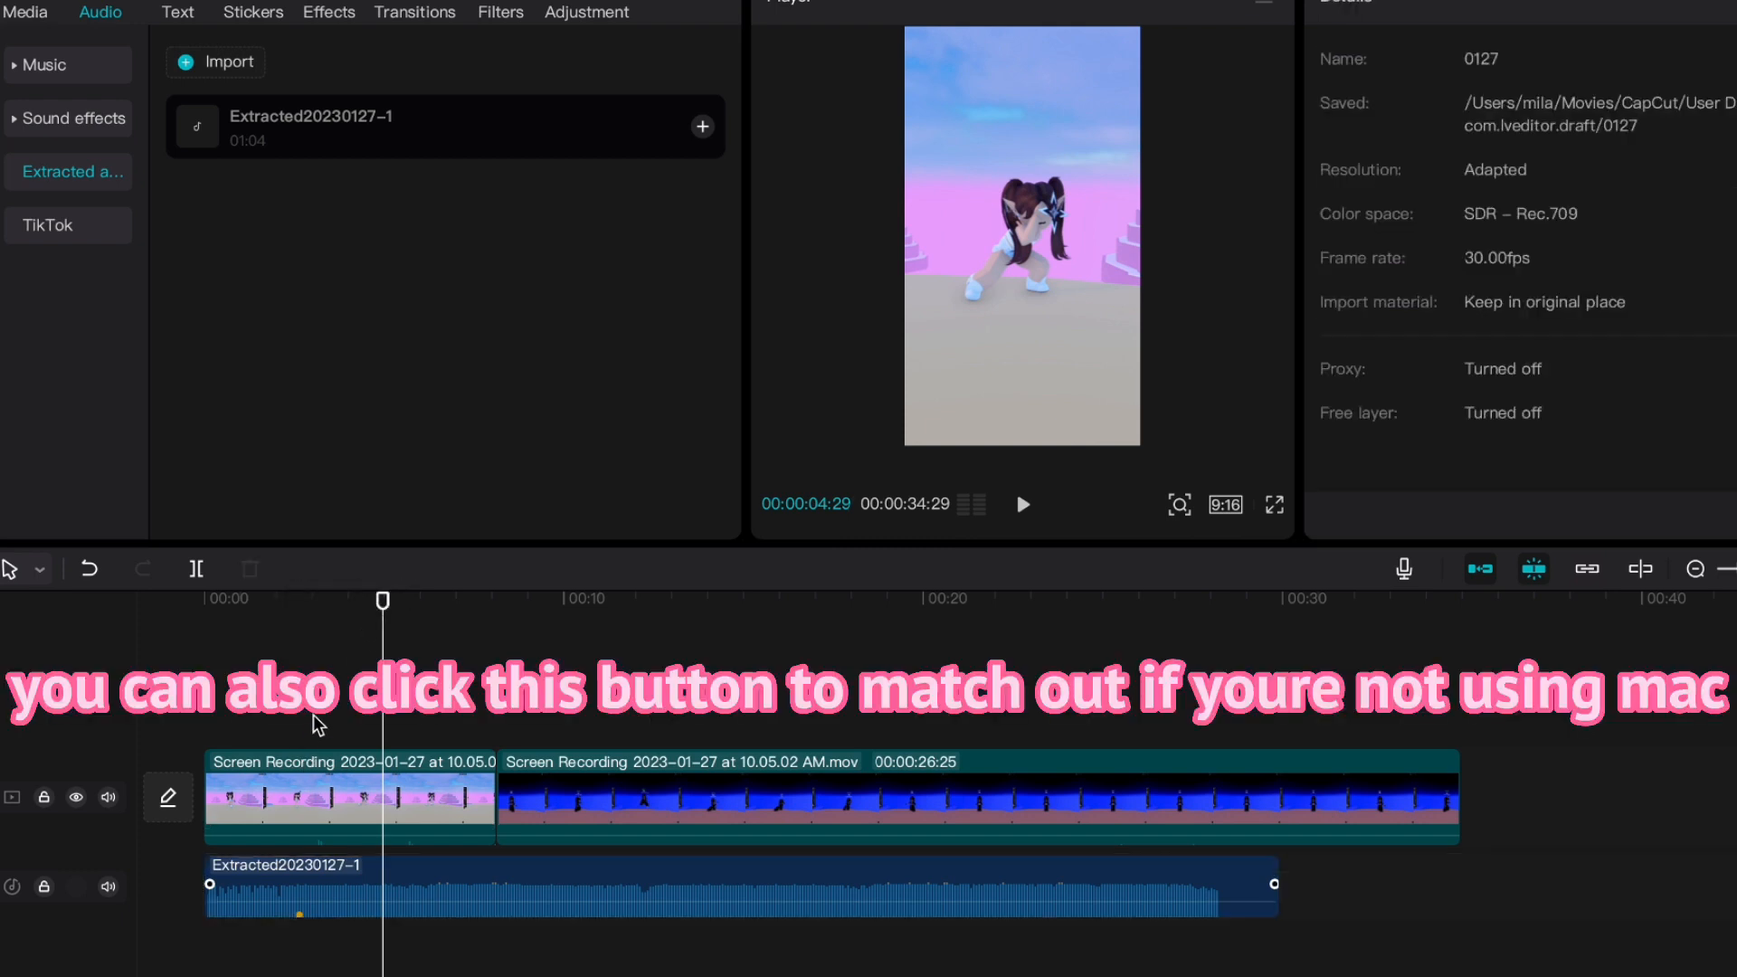
Trim the end of the pink-sky clip to the beat marker at 00:00:02:17 and preview the cut.
drag(315, 722, 298, 728)
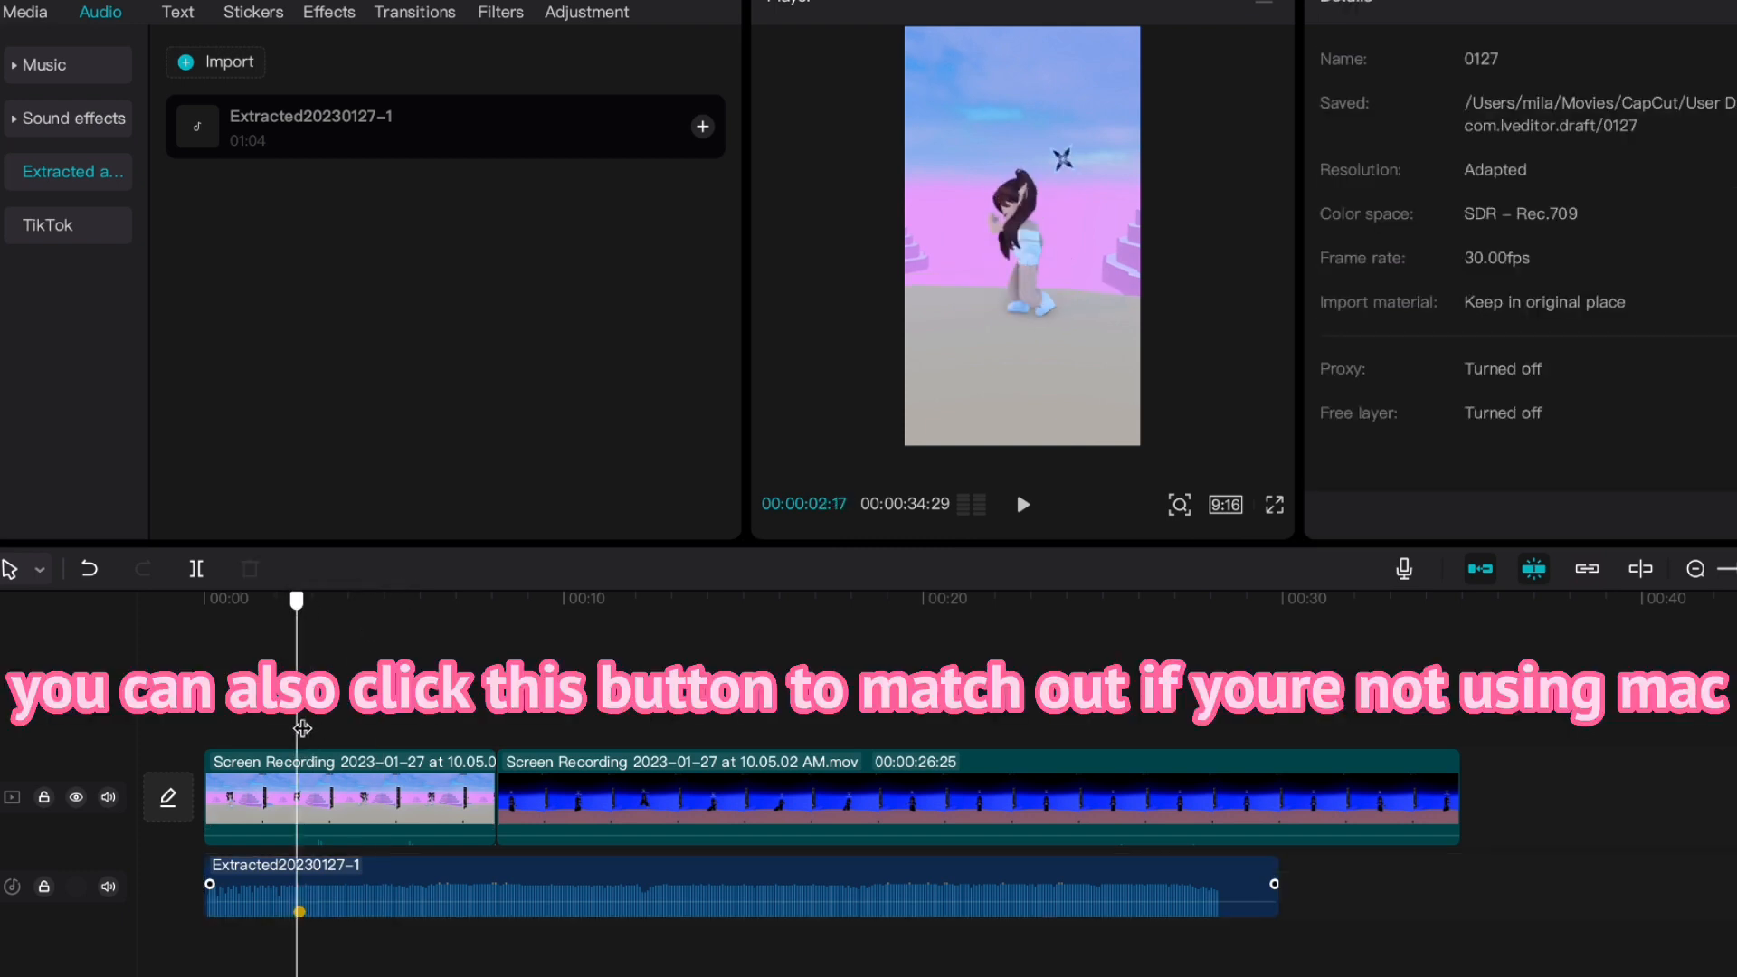
click(355, 785)
drag(491, 800, 292, 825)
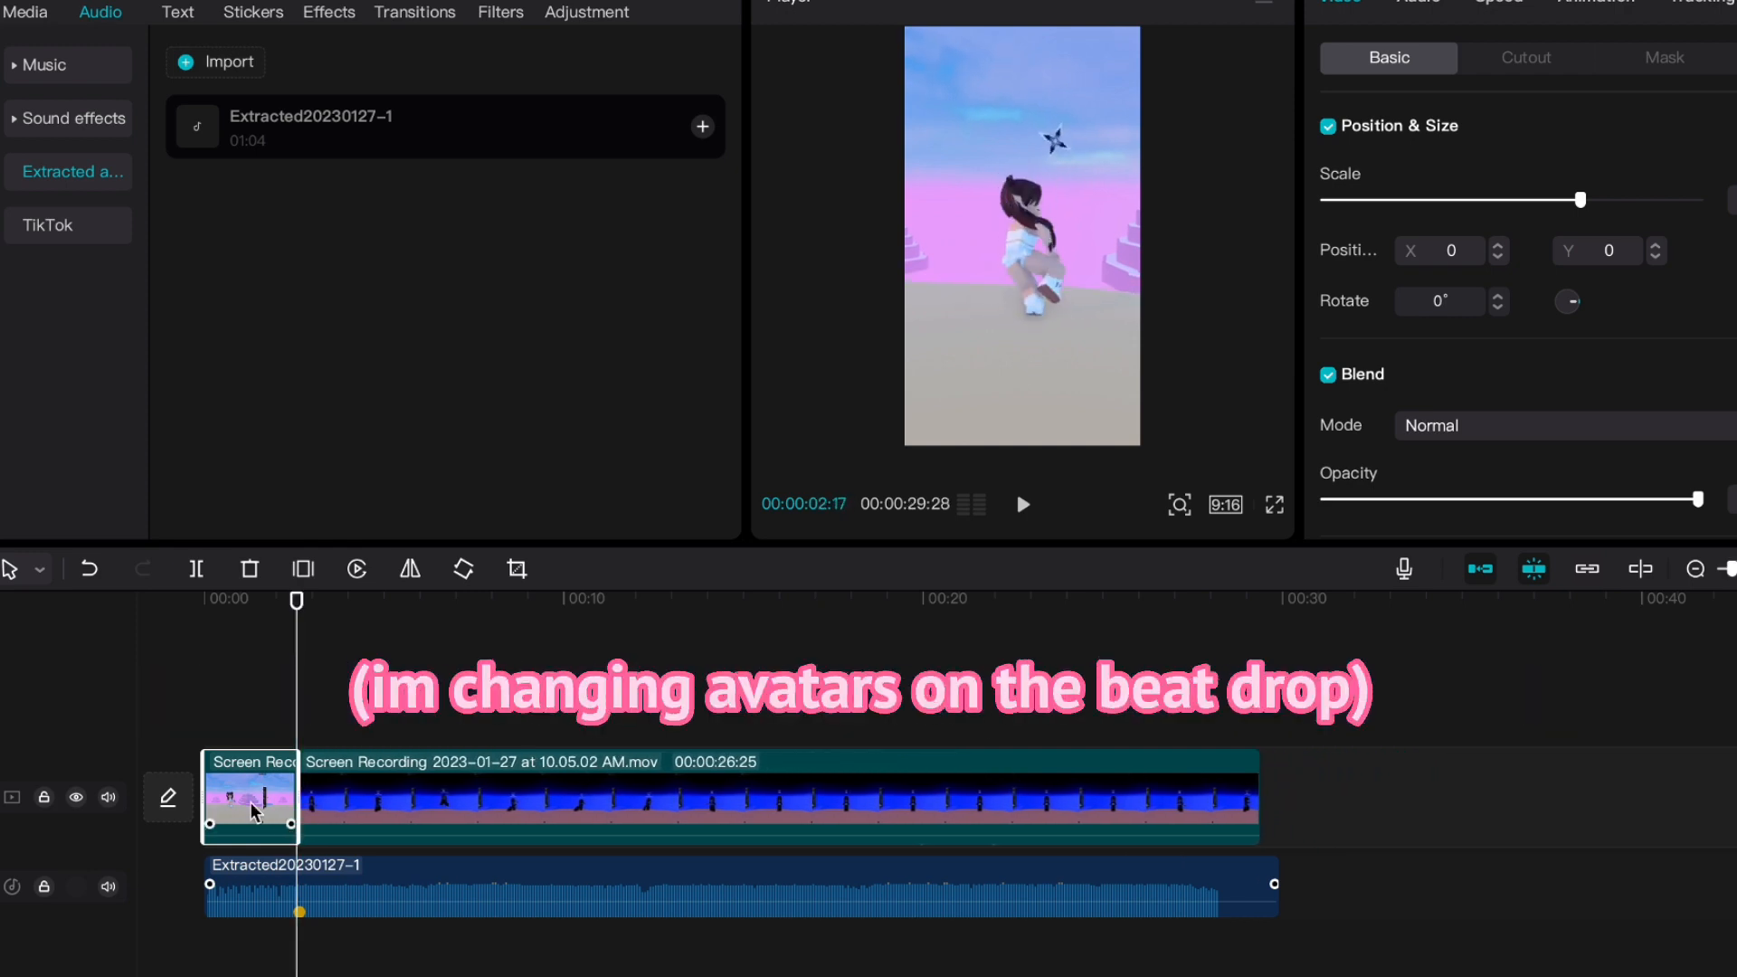
click(172, 725)
key(space)
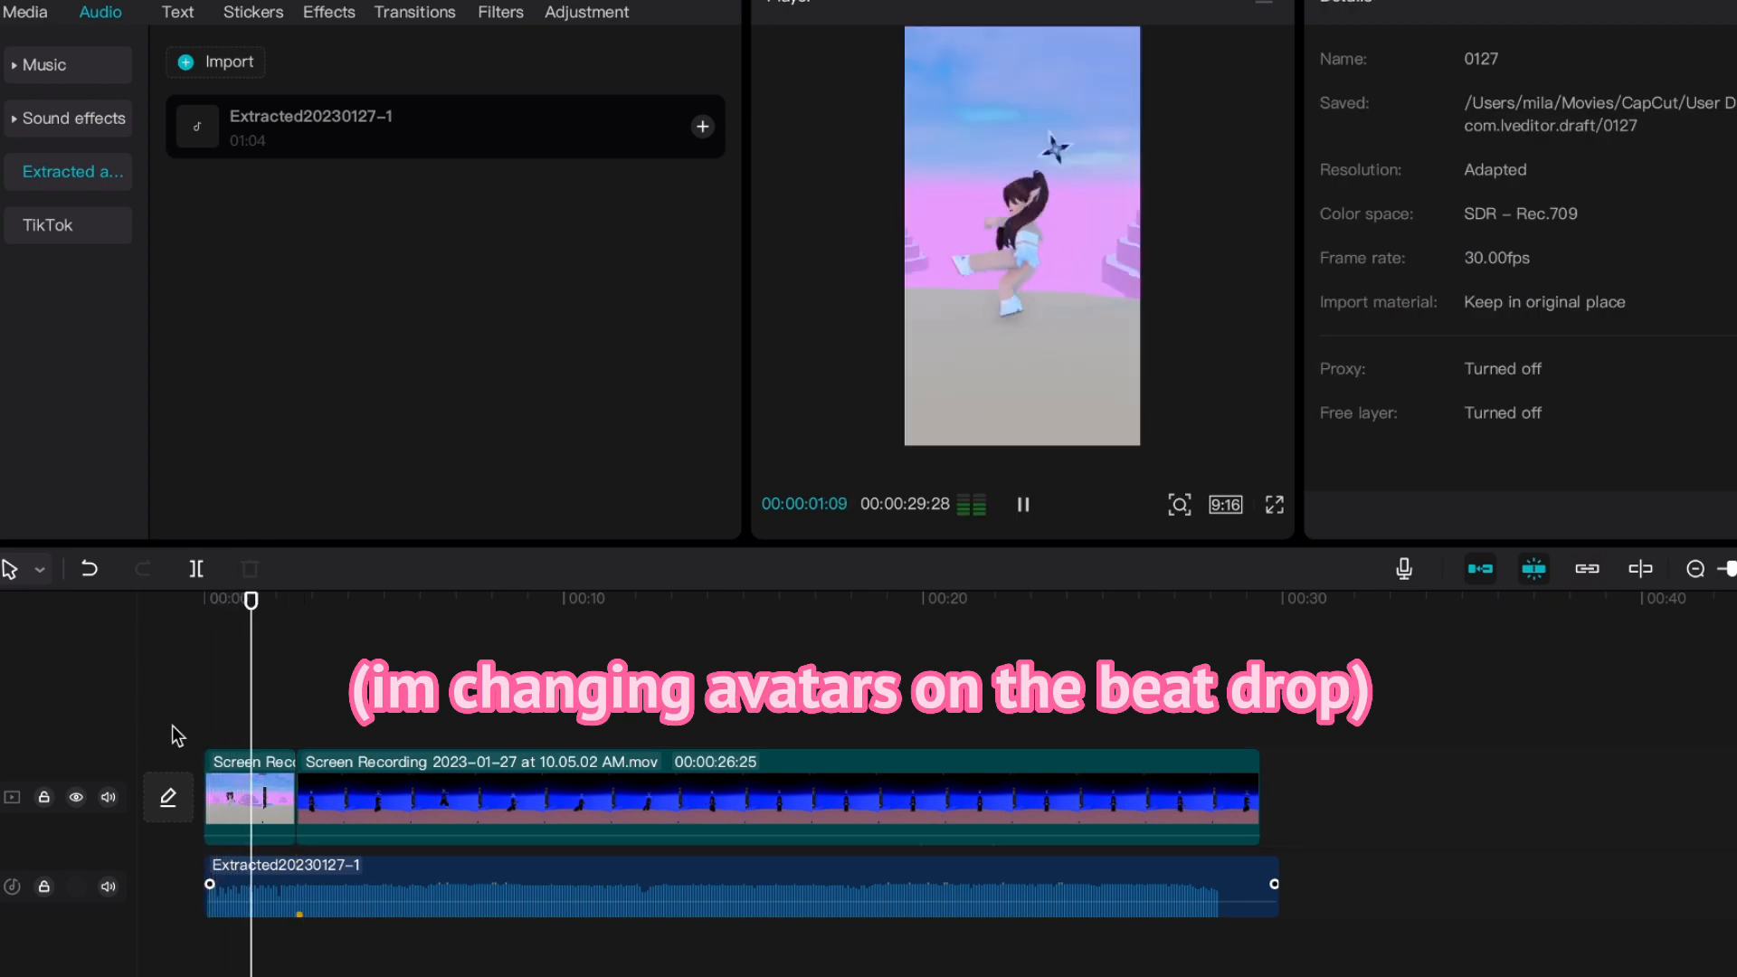
click(1023, 504)
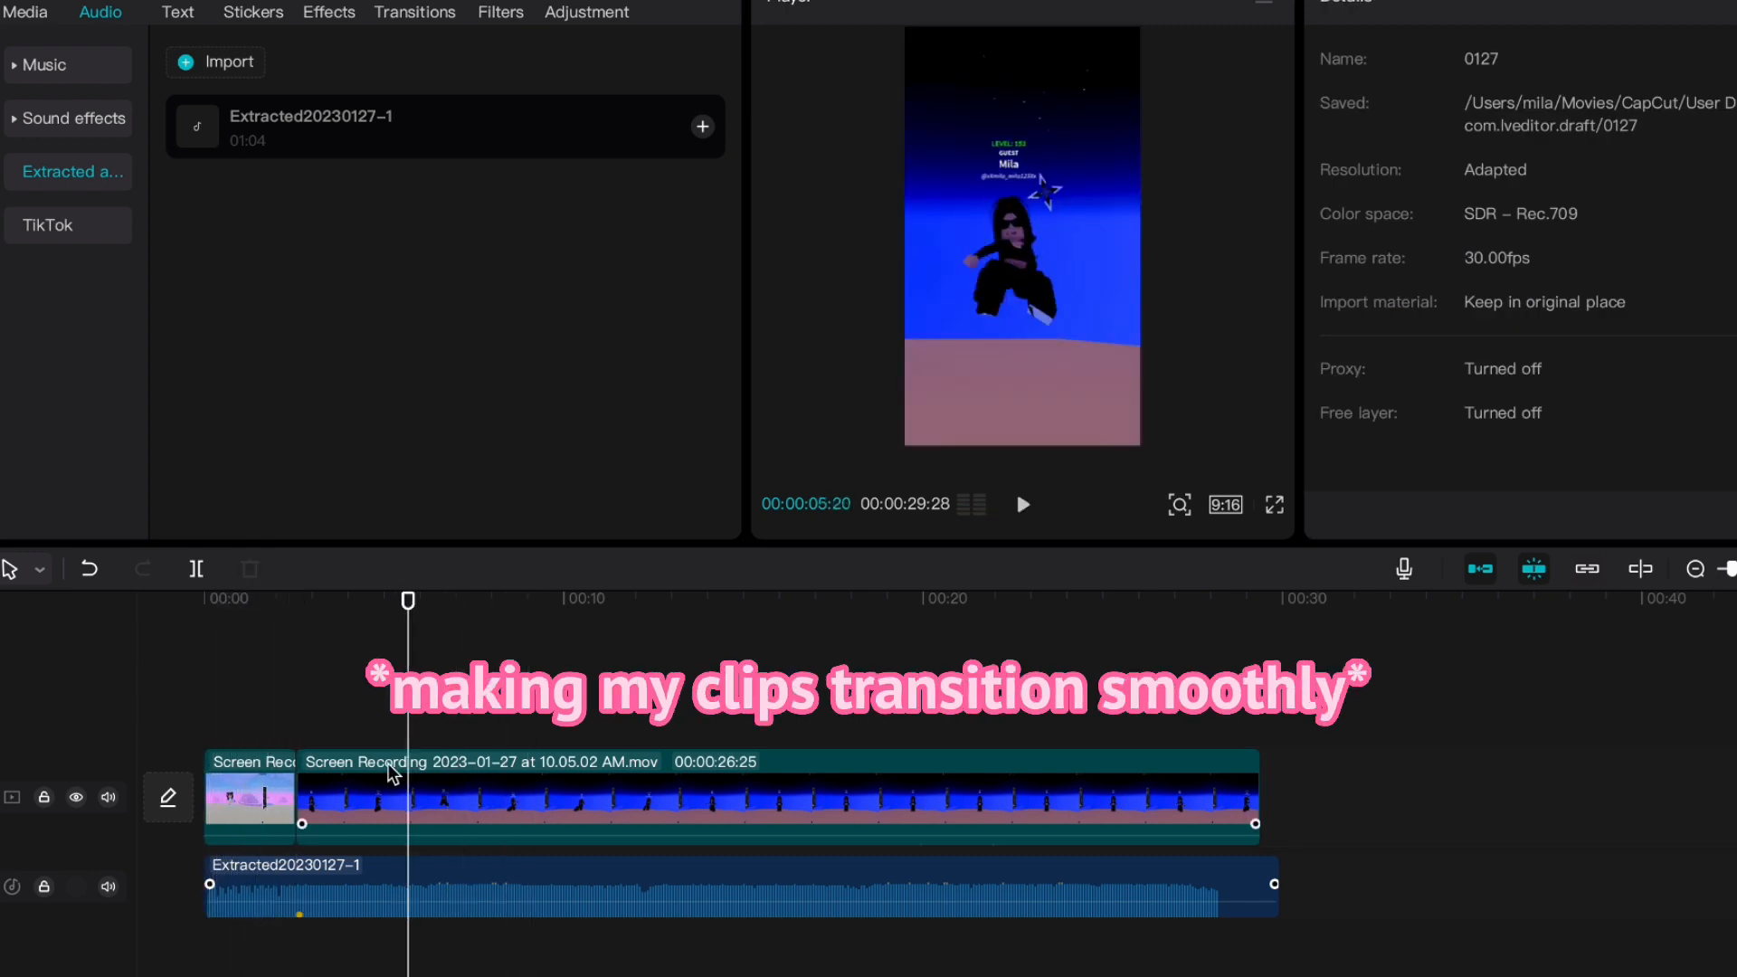
Trim the start of the blue-sky clip to a 00:00:22:25 length so the dance moves flow together, and preview the transition.
drag(298, 796, 426, 796)
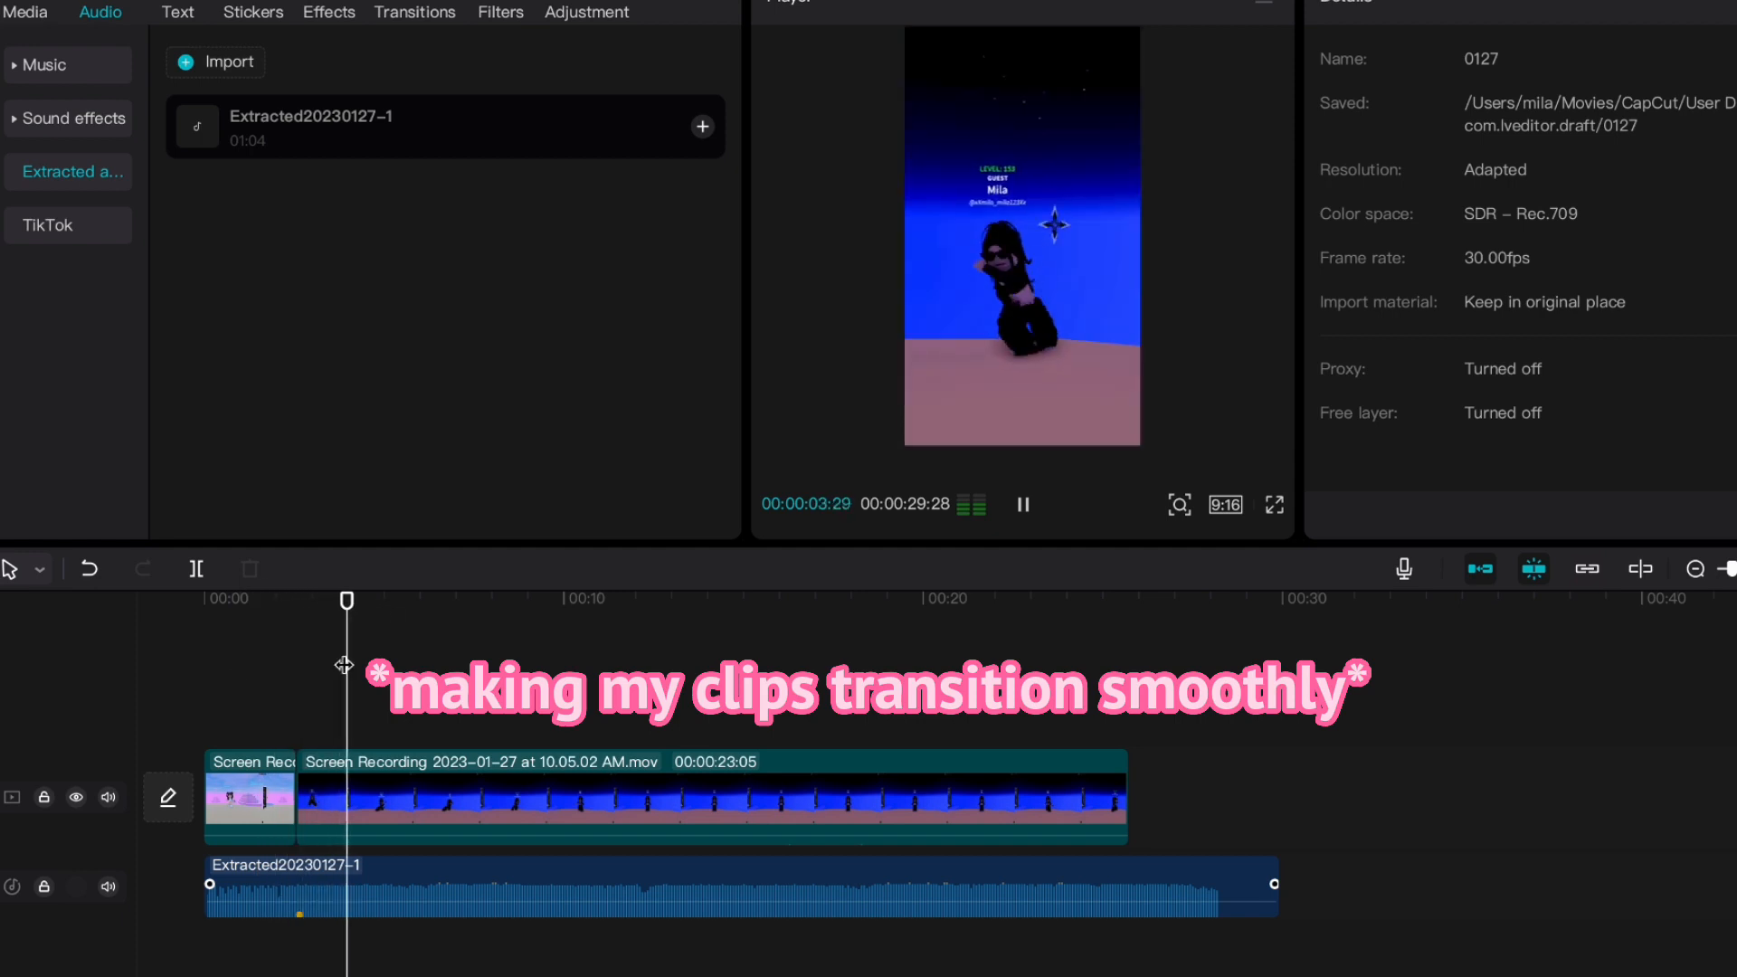
click(306, 796)
drag(297, 797, 308, 796)
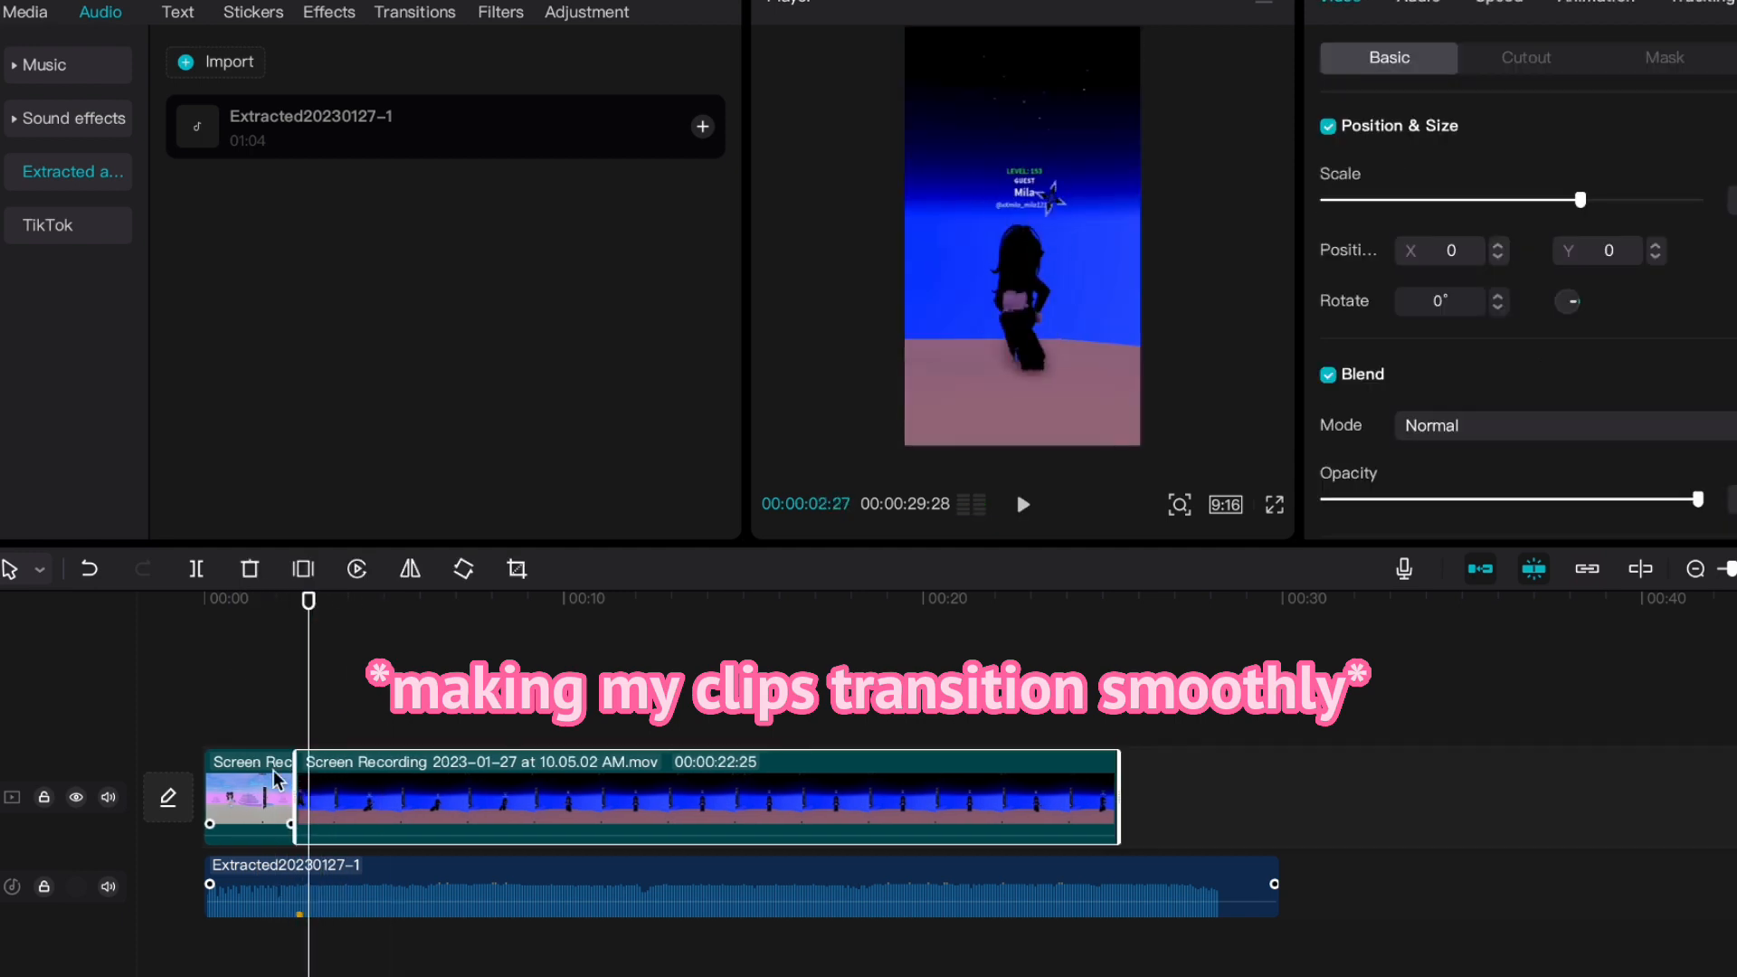
click(190, 731)
key(space)
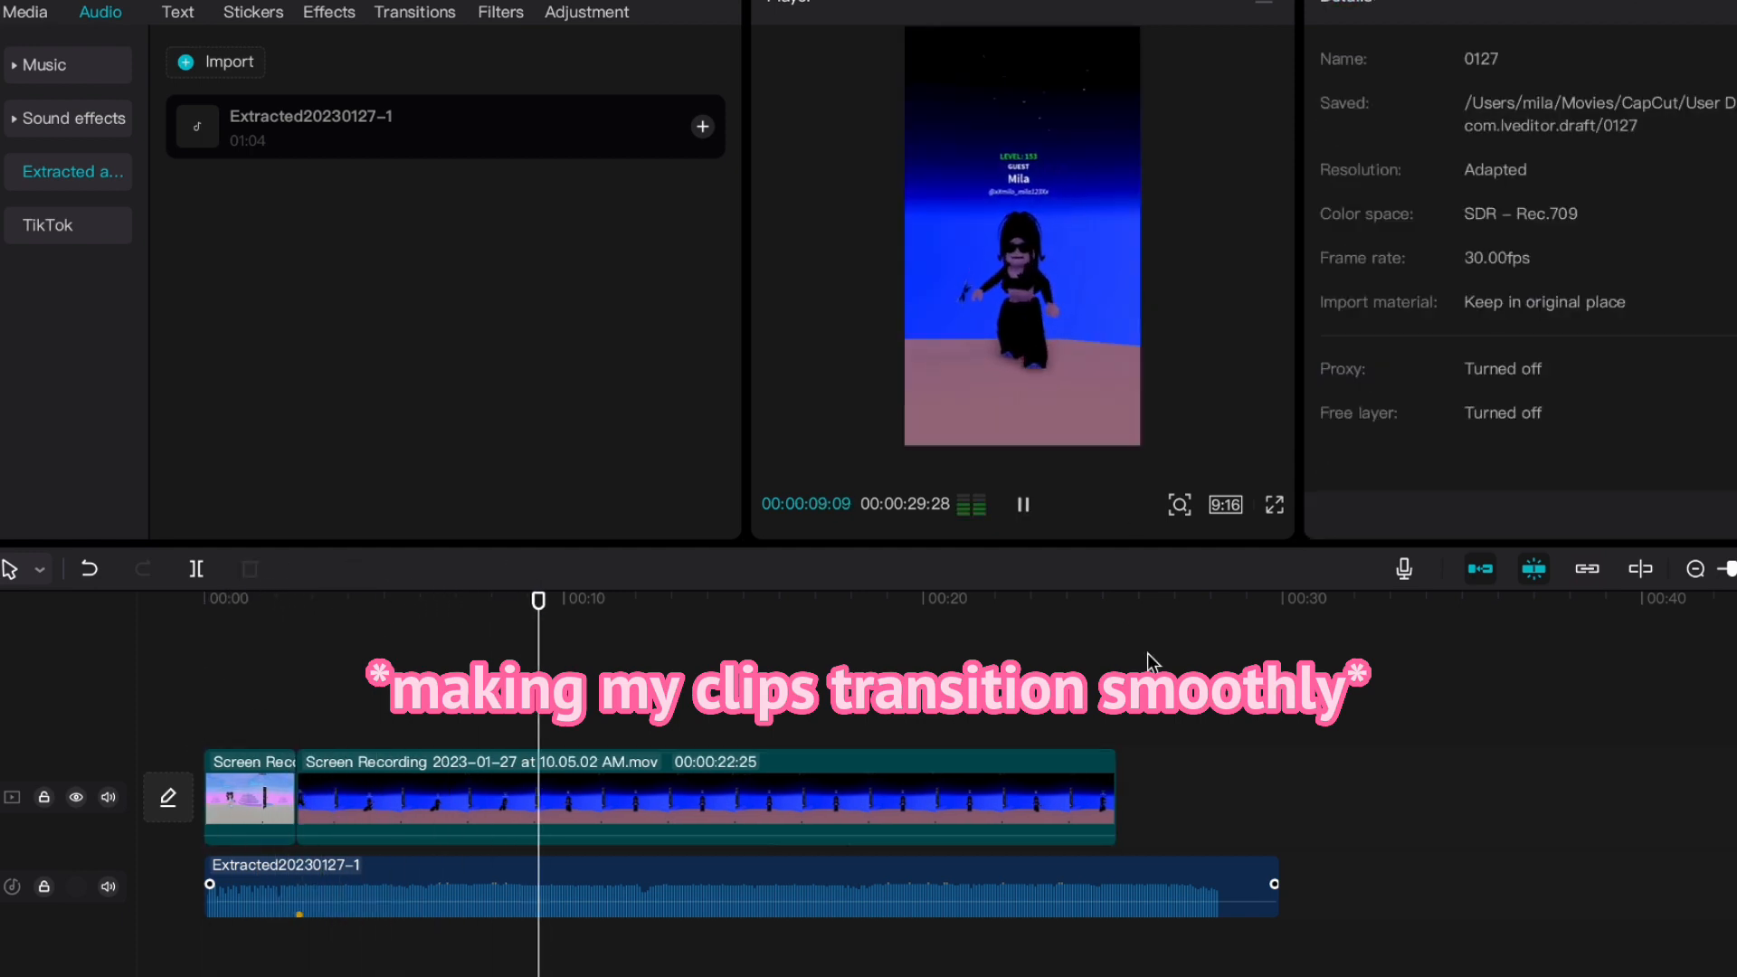
key(space)
Cut off the audio and the blue-sky clip so both end at 00:00:12:07.
click(693, 903)
click(688, 850)
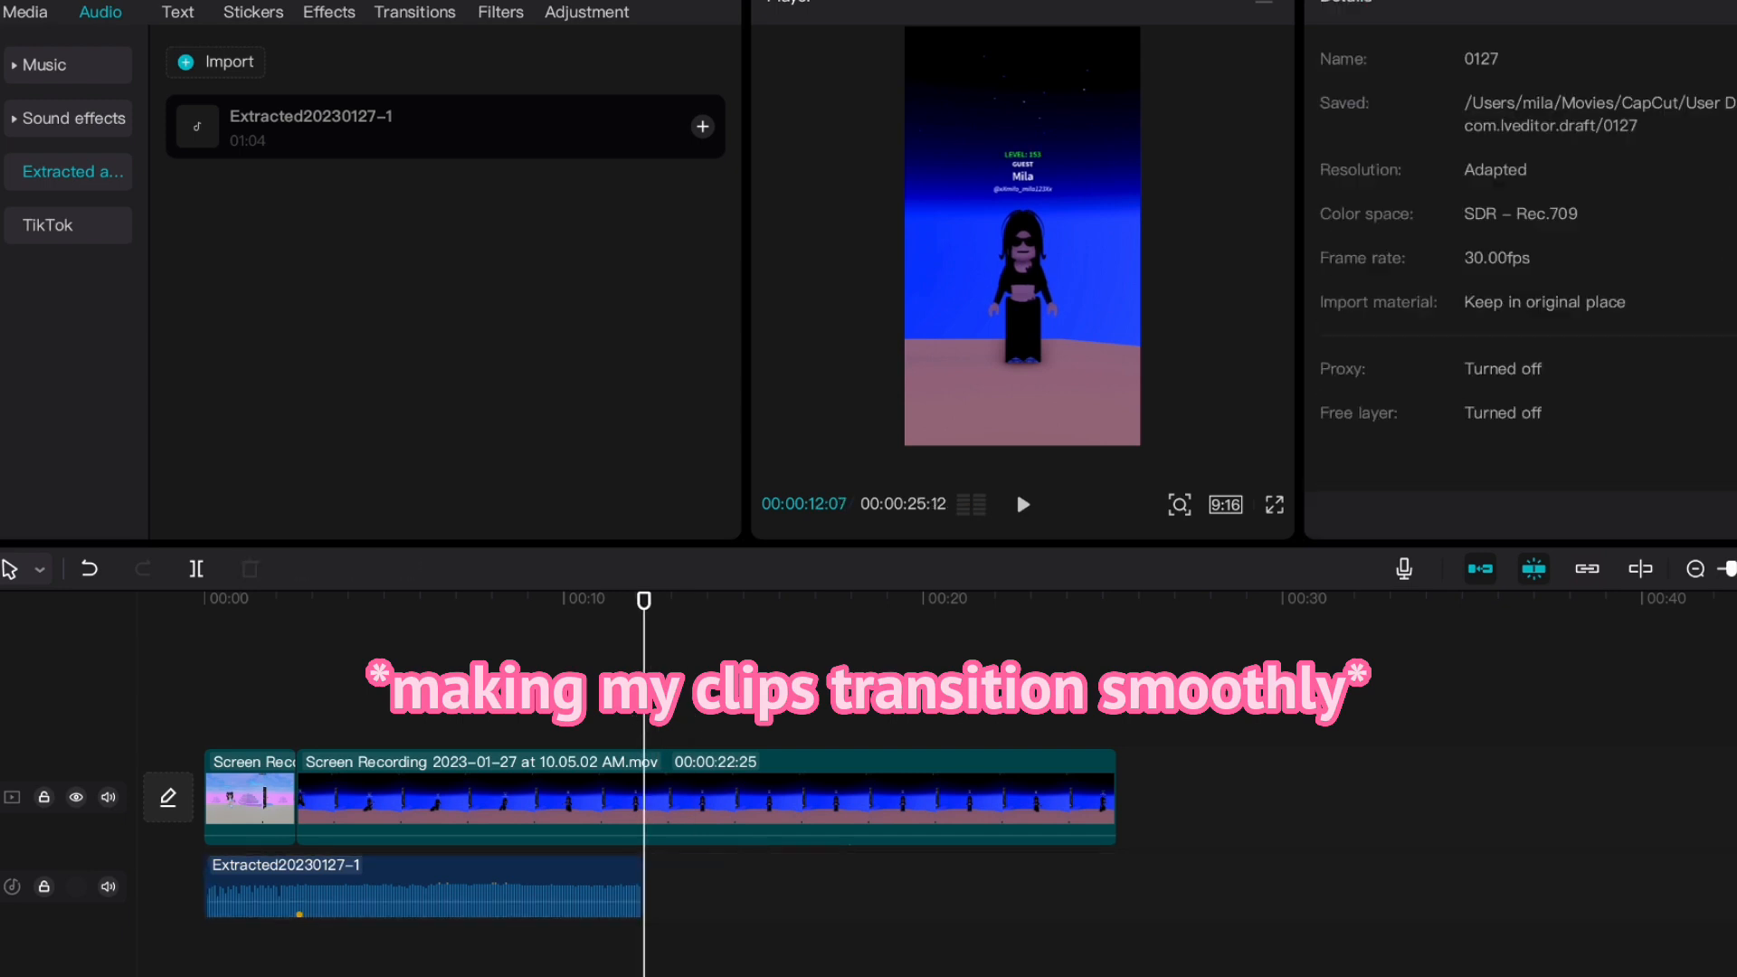
click(660, 796)
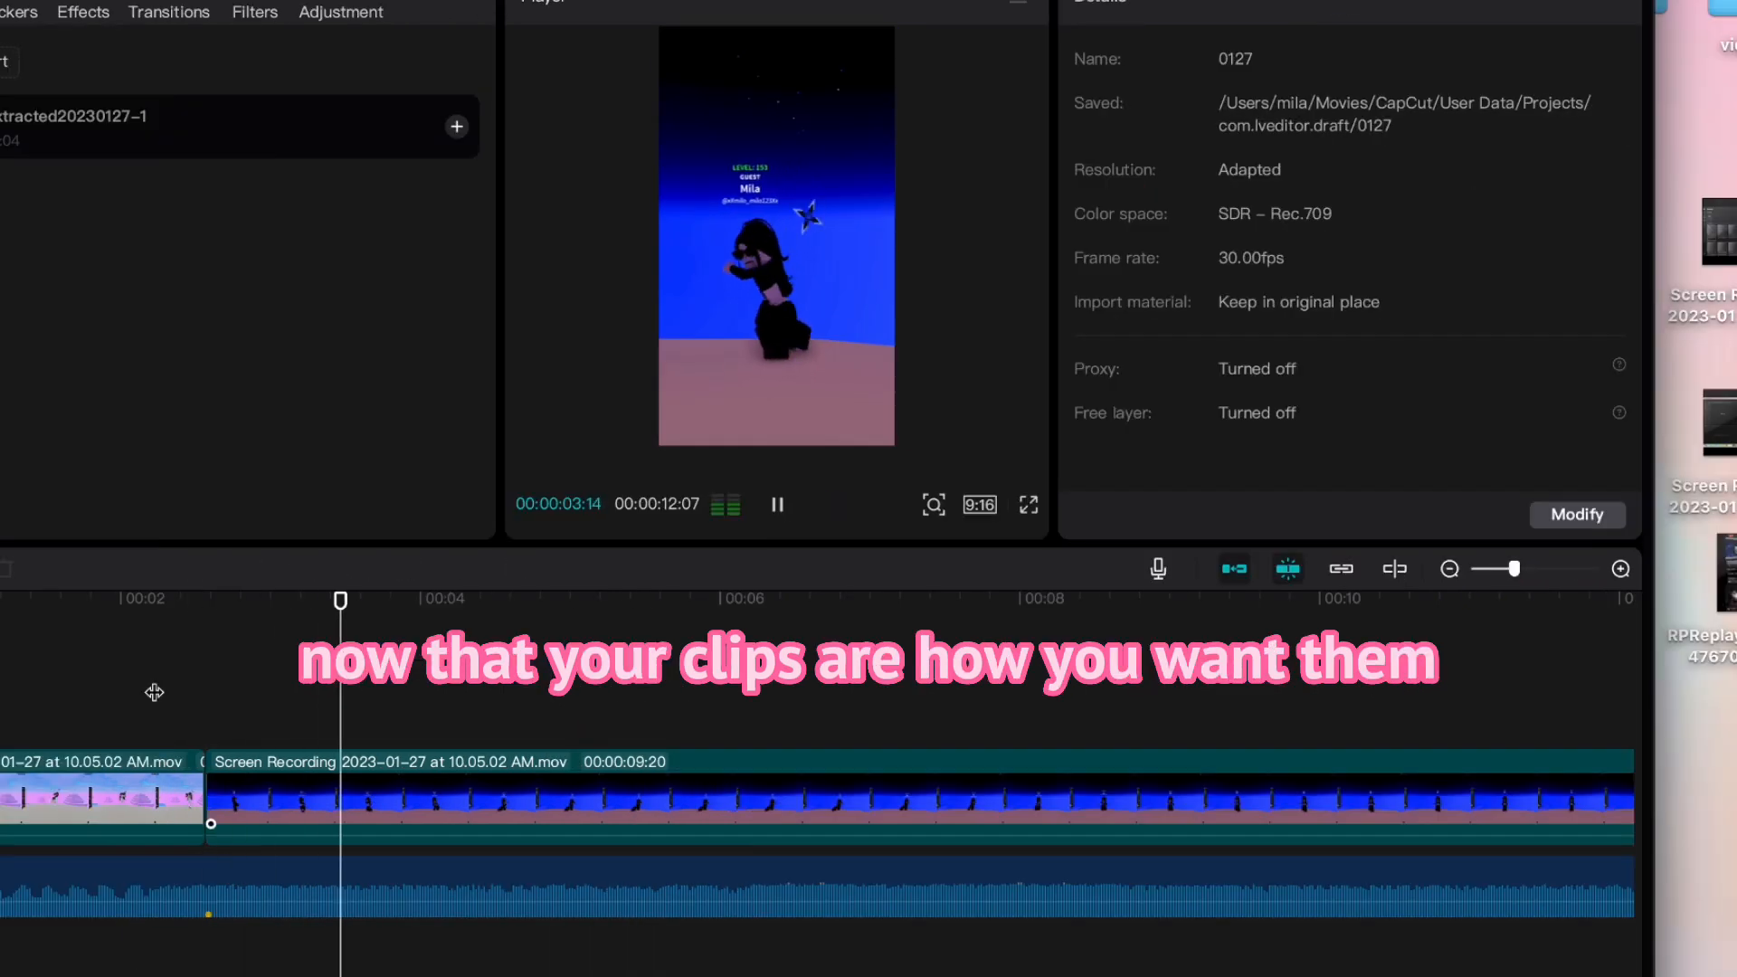
Listen for the next background beat and add a beat marker to the audio at 00:00:03:18.
key(space)
click(285, 671)
key(space)
key(space)
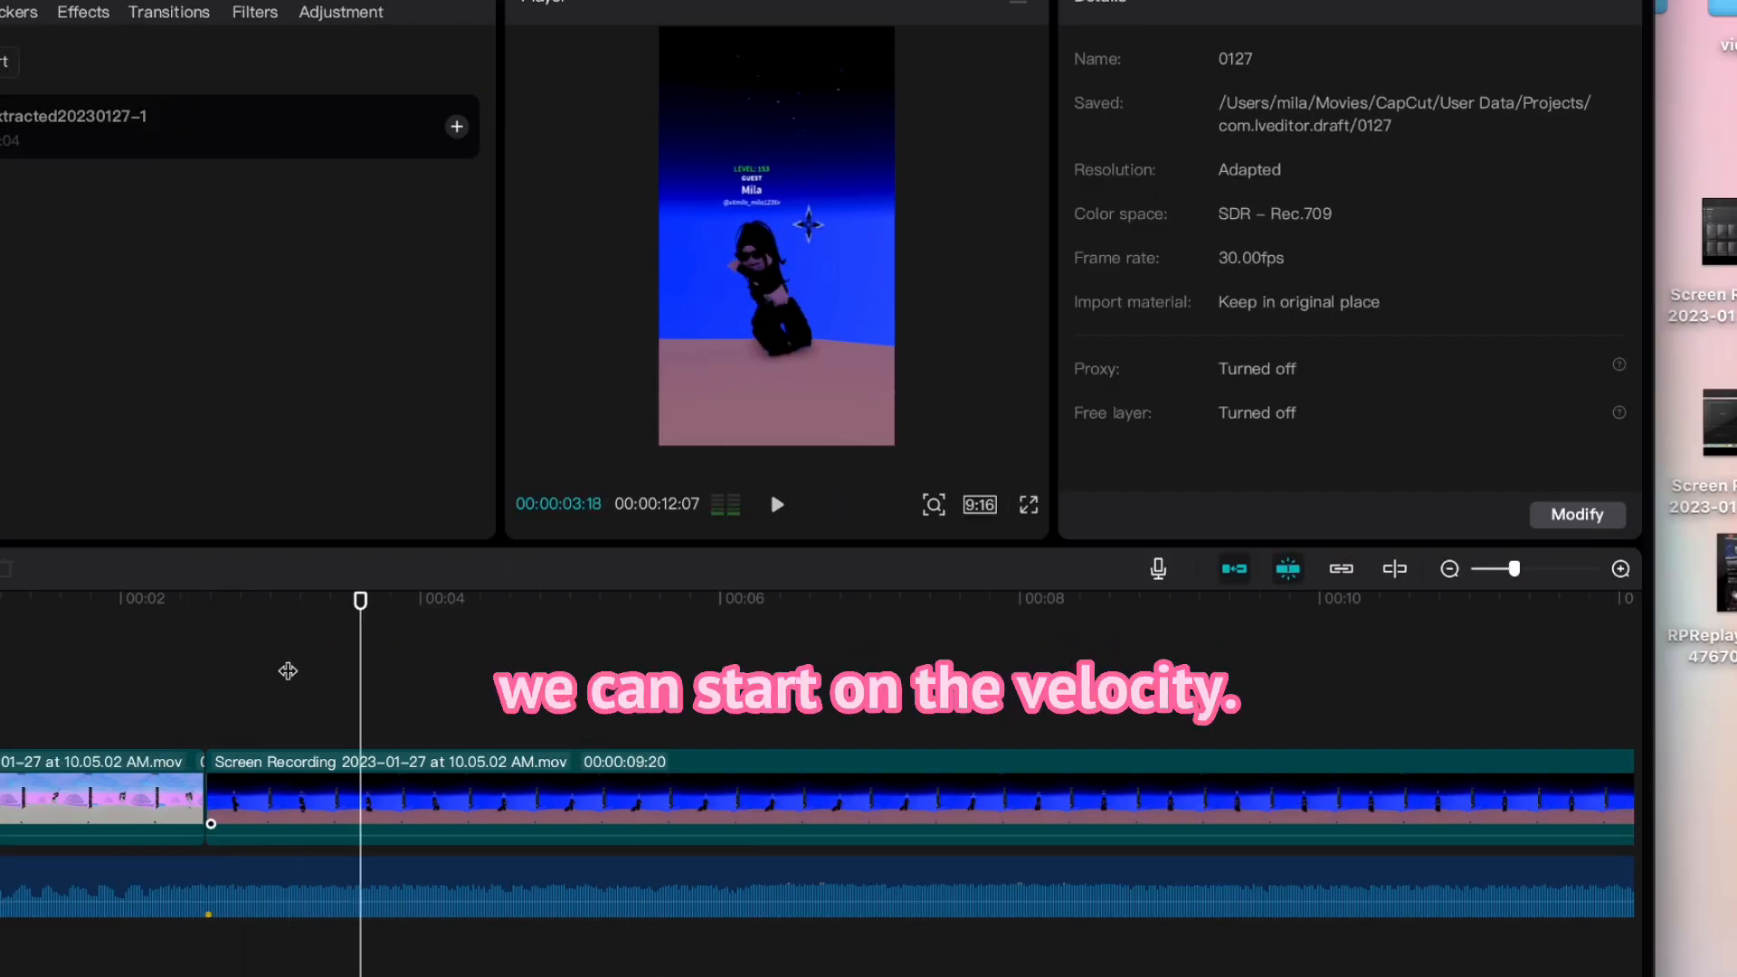
click(303, 905)
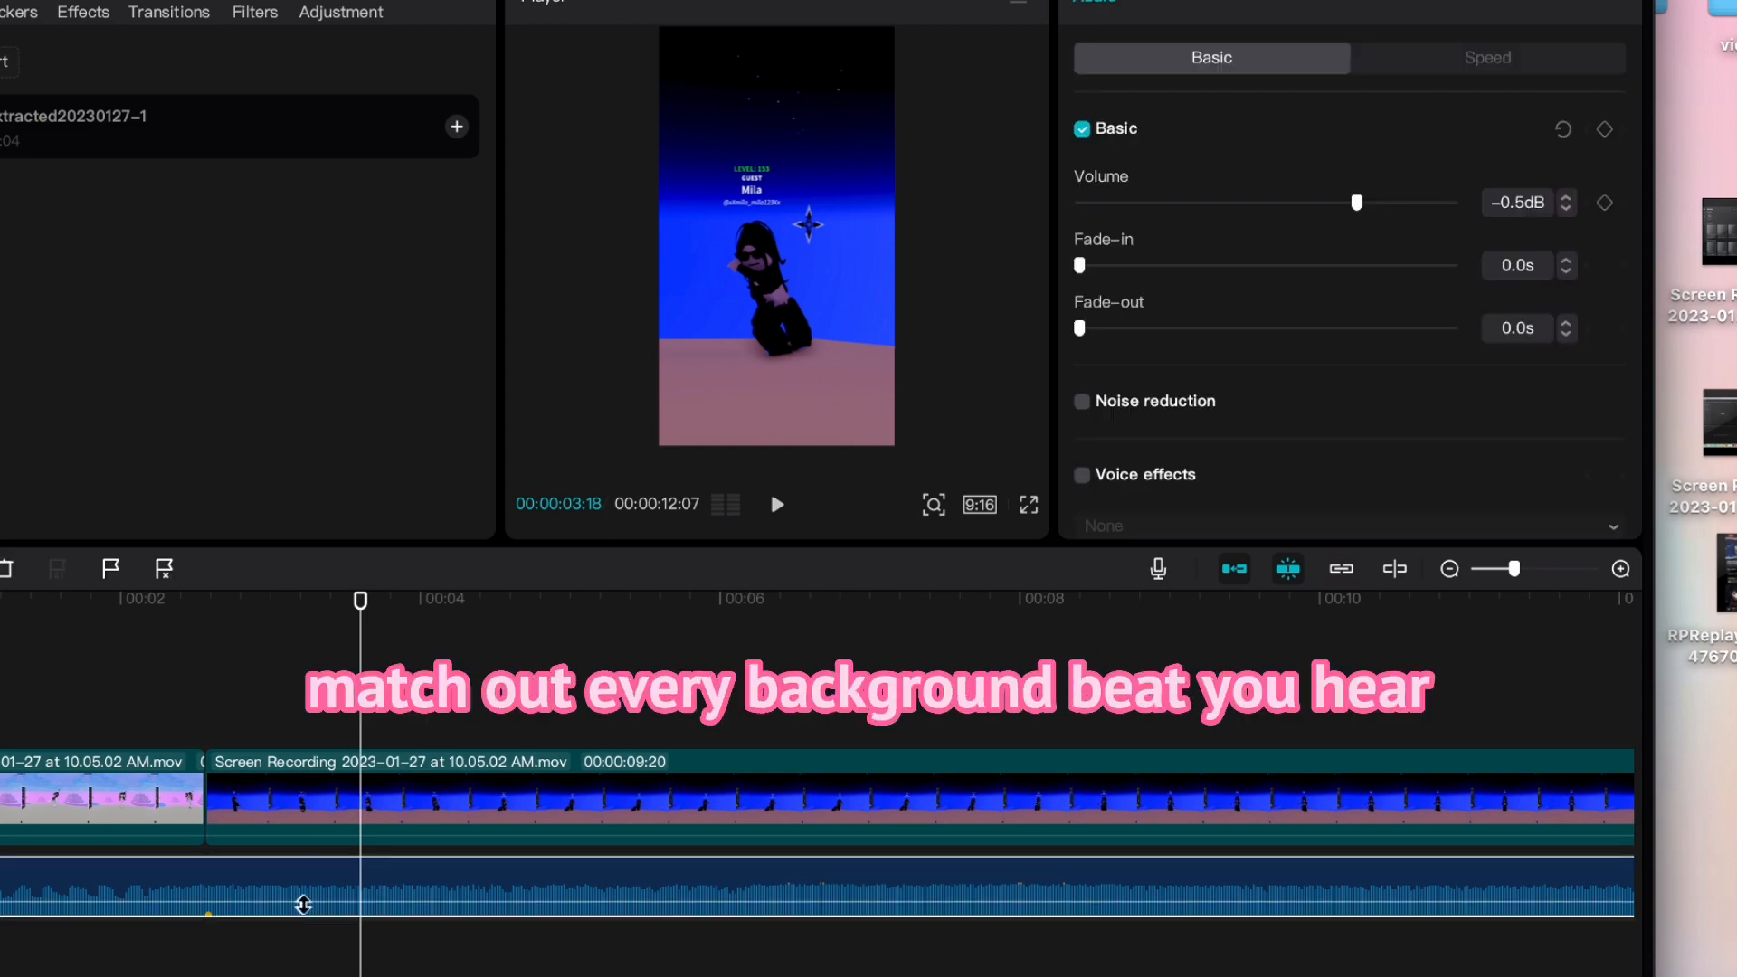
key(m)
Add beat markers to the audio at the next two background beats, at 00:00:04:12 and about 00:00:05:04.
key(space)
key(space)
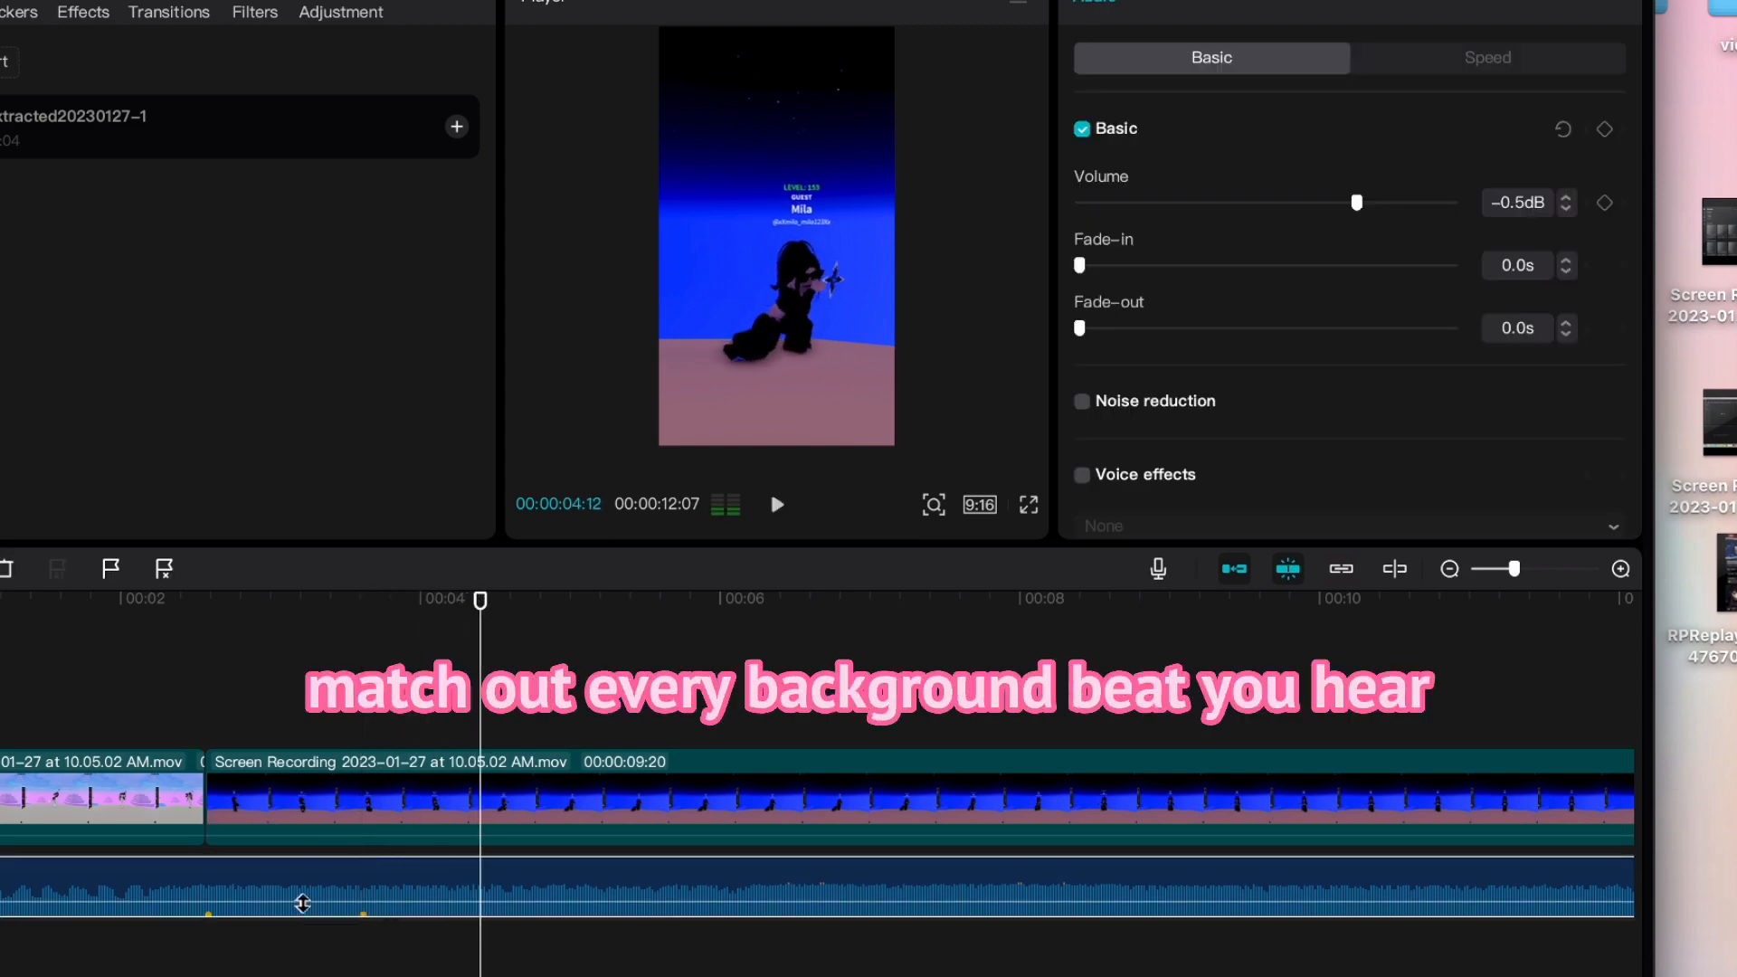
key(m)
key(space)
key(space)
key(m)
Find the following beat and mark it on the audio at about 00:00:06:14.
key(space)
click(750, 964)
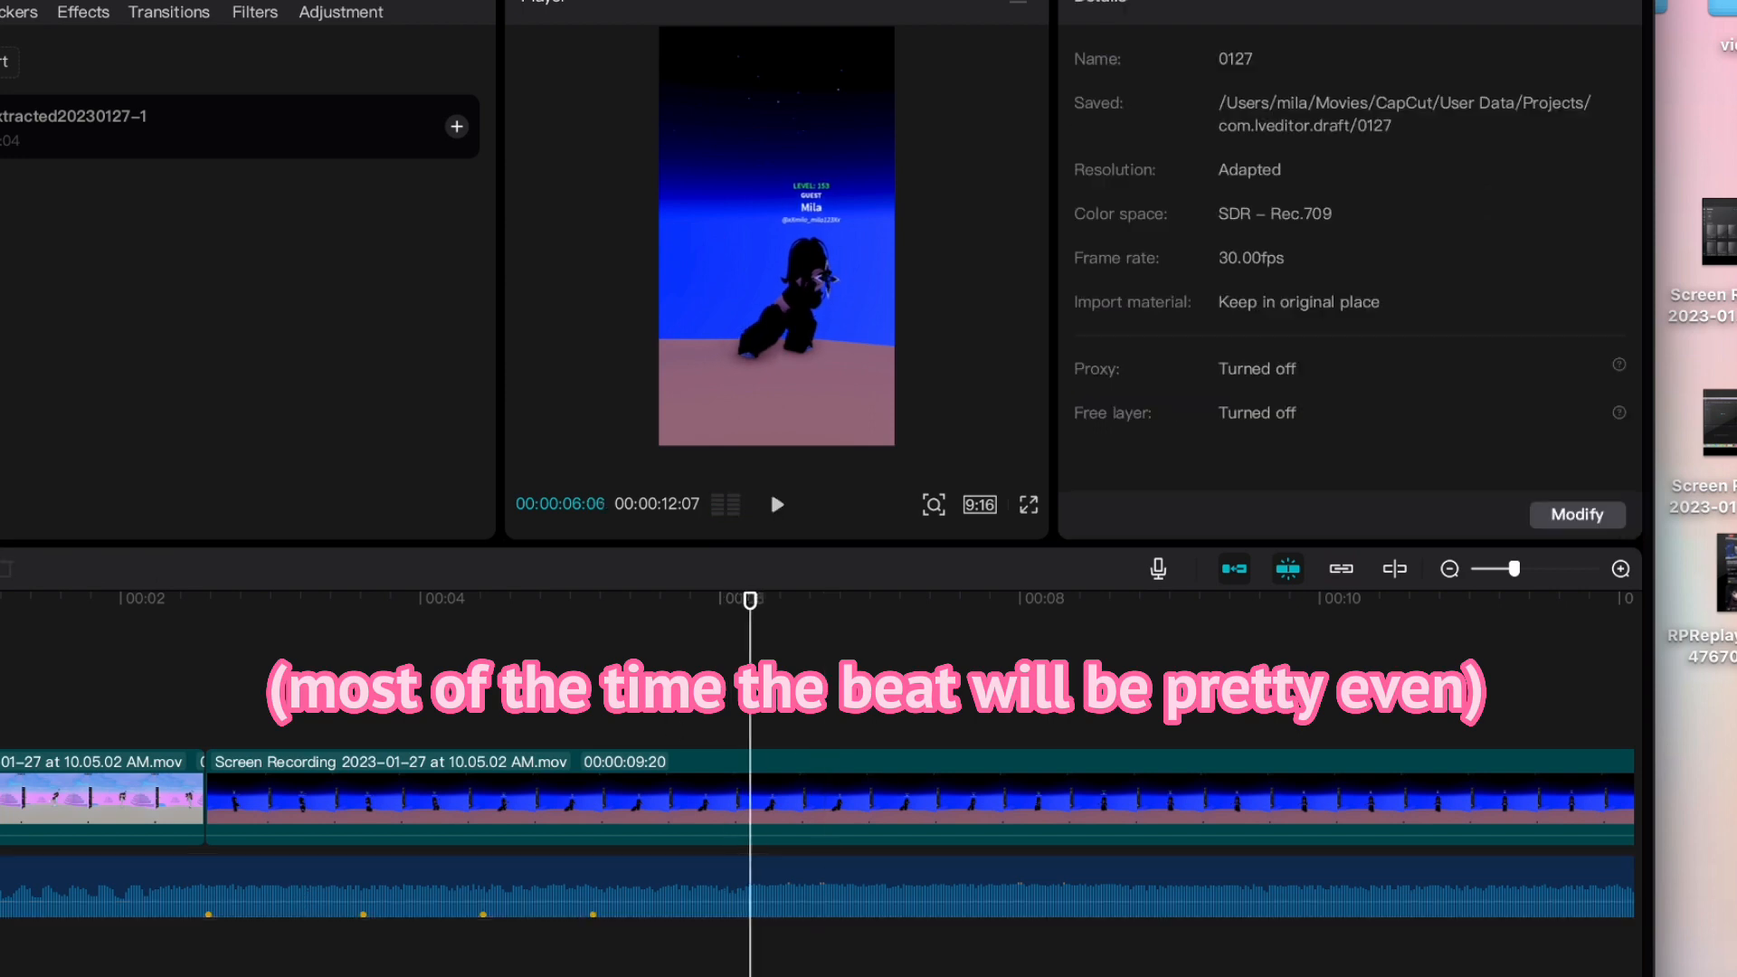
key(space)
click(776, 963)
drag(776, 964, 790, 963)
click(736, 887)
key(m)
Listen on to the next beat and mark it on the audio at about 00:00:08:00.
key(space)
key(space)
drag(966, 954, 1016, 741)
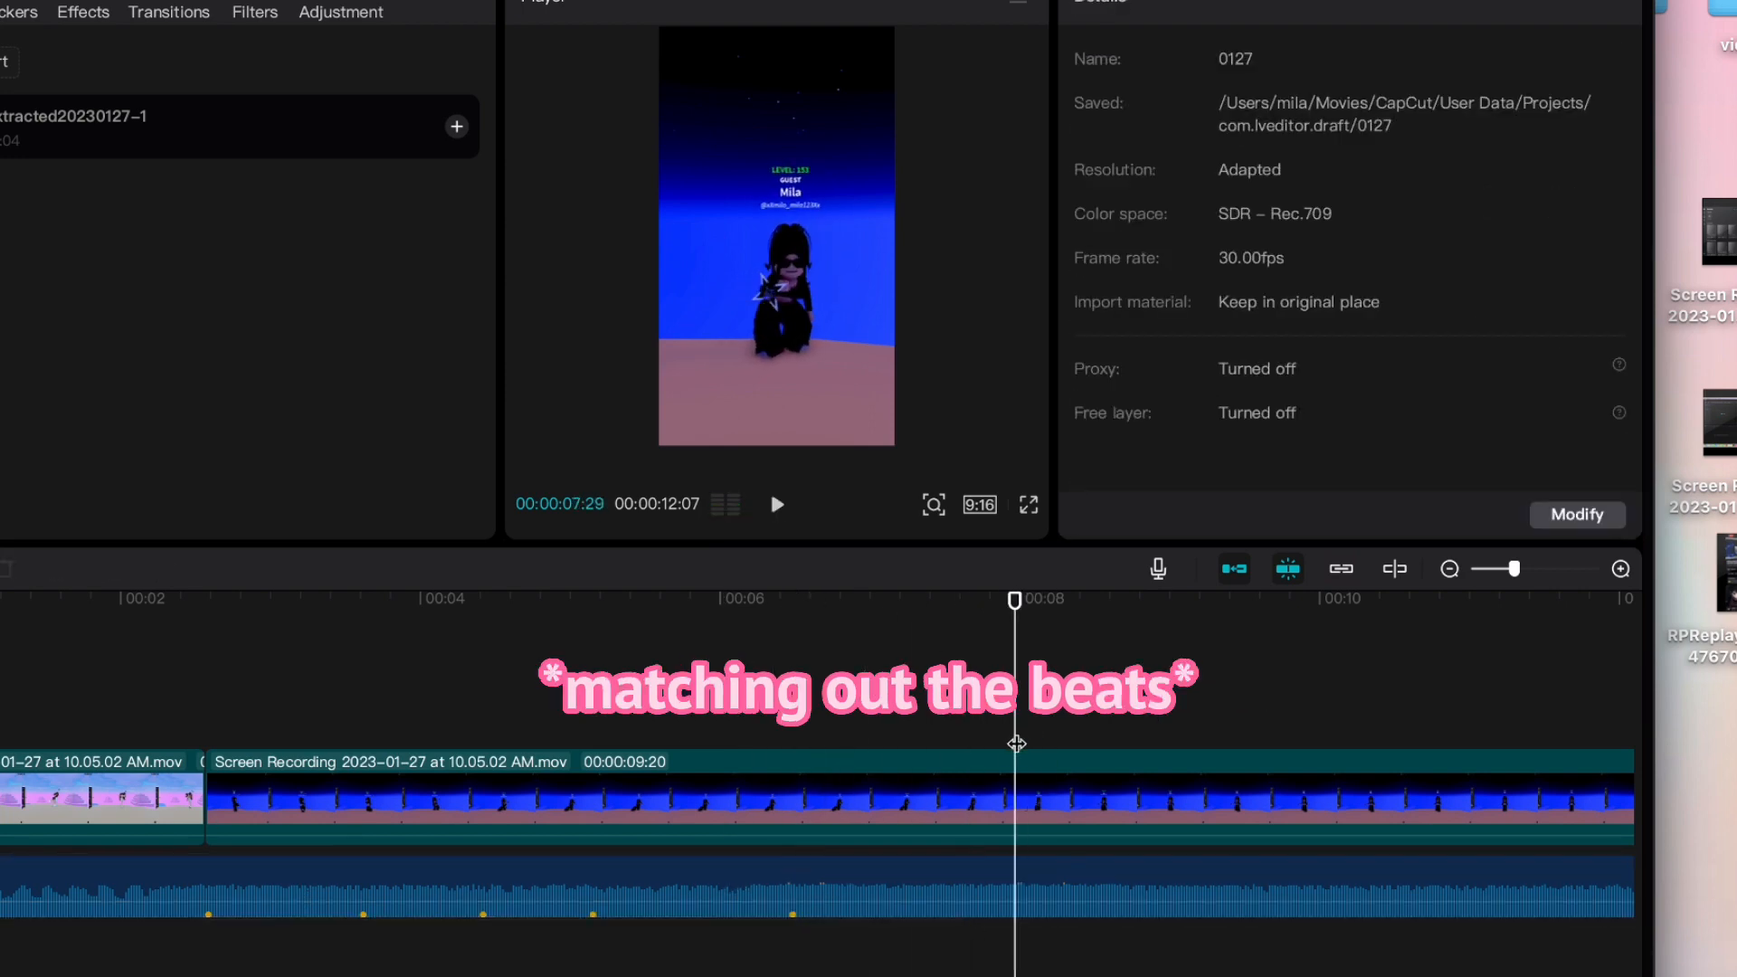
click(919, 894)
key(m)
Locate the next background beat and add a beat marker to the audio at 00:00:09:19.
key(space)
key(space)
click(1148, 730)
key(space)
key(space)
click(1167, 888)
key(m)
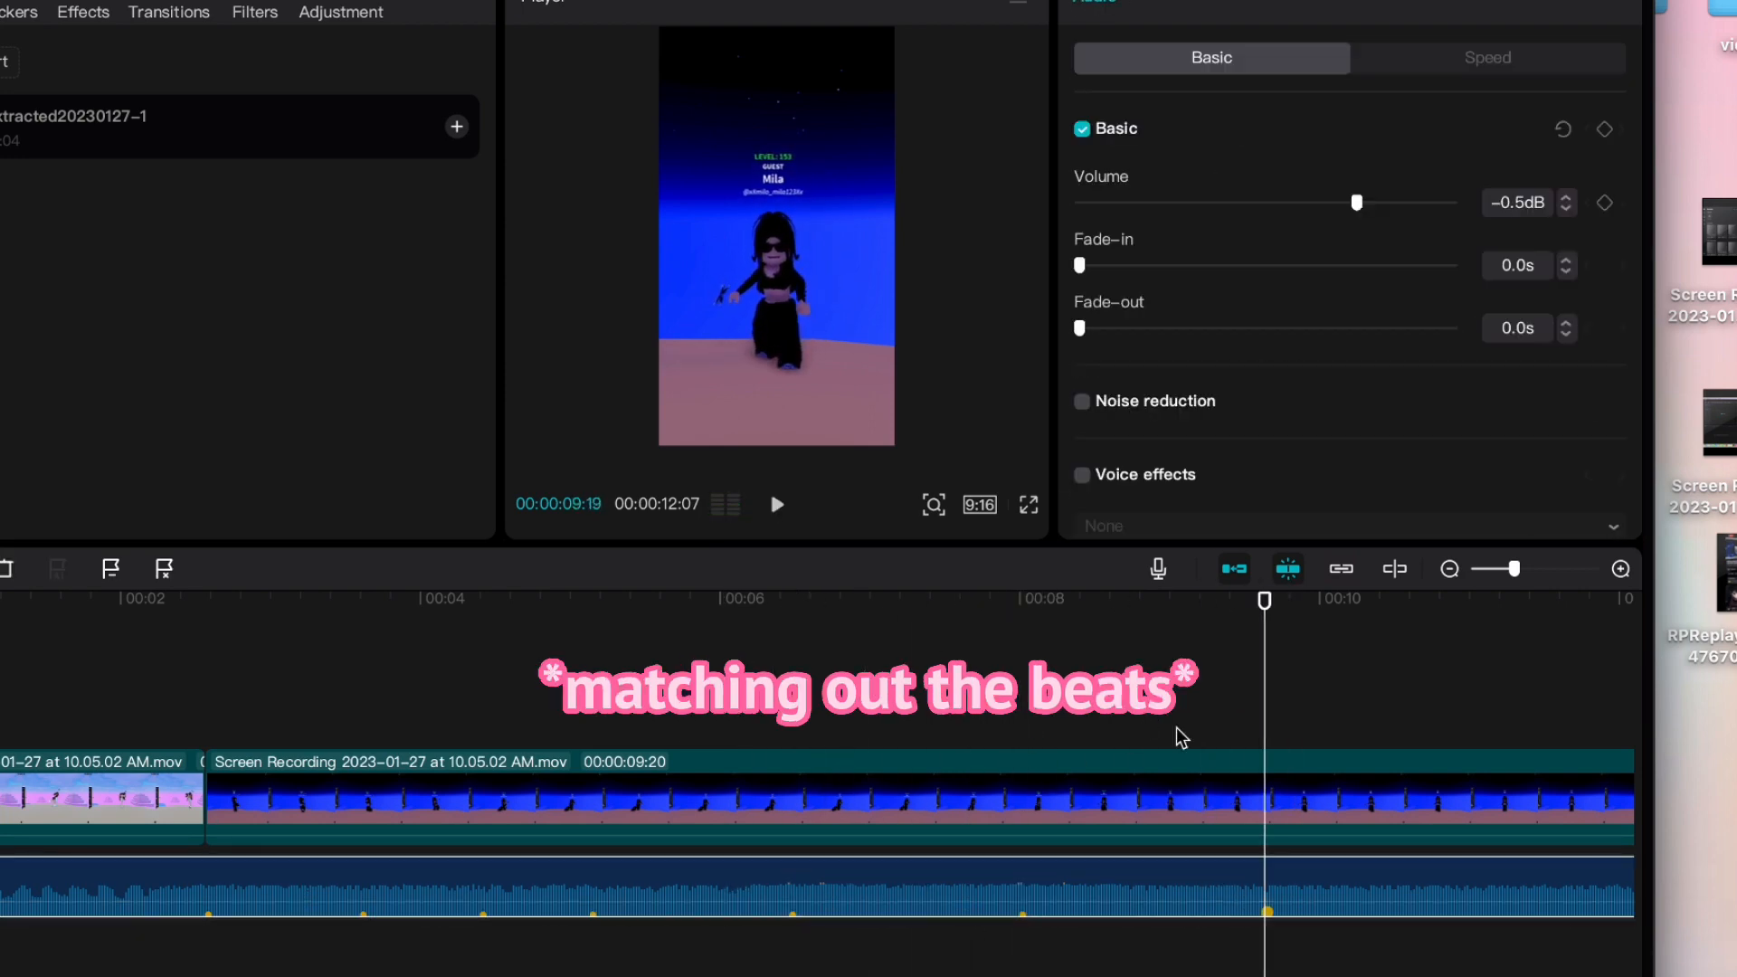
Add beat markers for the last two beats of the audio, the final one at about 00:00:11:04.
scroll(1178, 731, right, 4)
key(space)
key(space)
key(m)
key(space)
key(space)
key(m)
click(1062, 764)
key(space)
click(1046, 717)
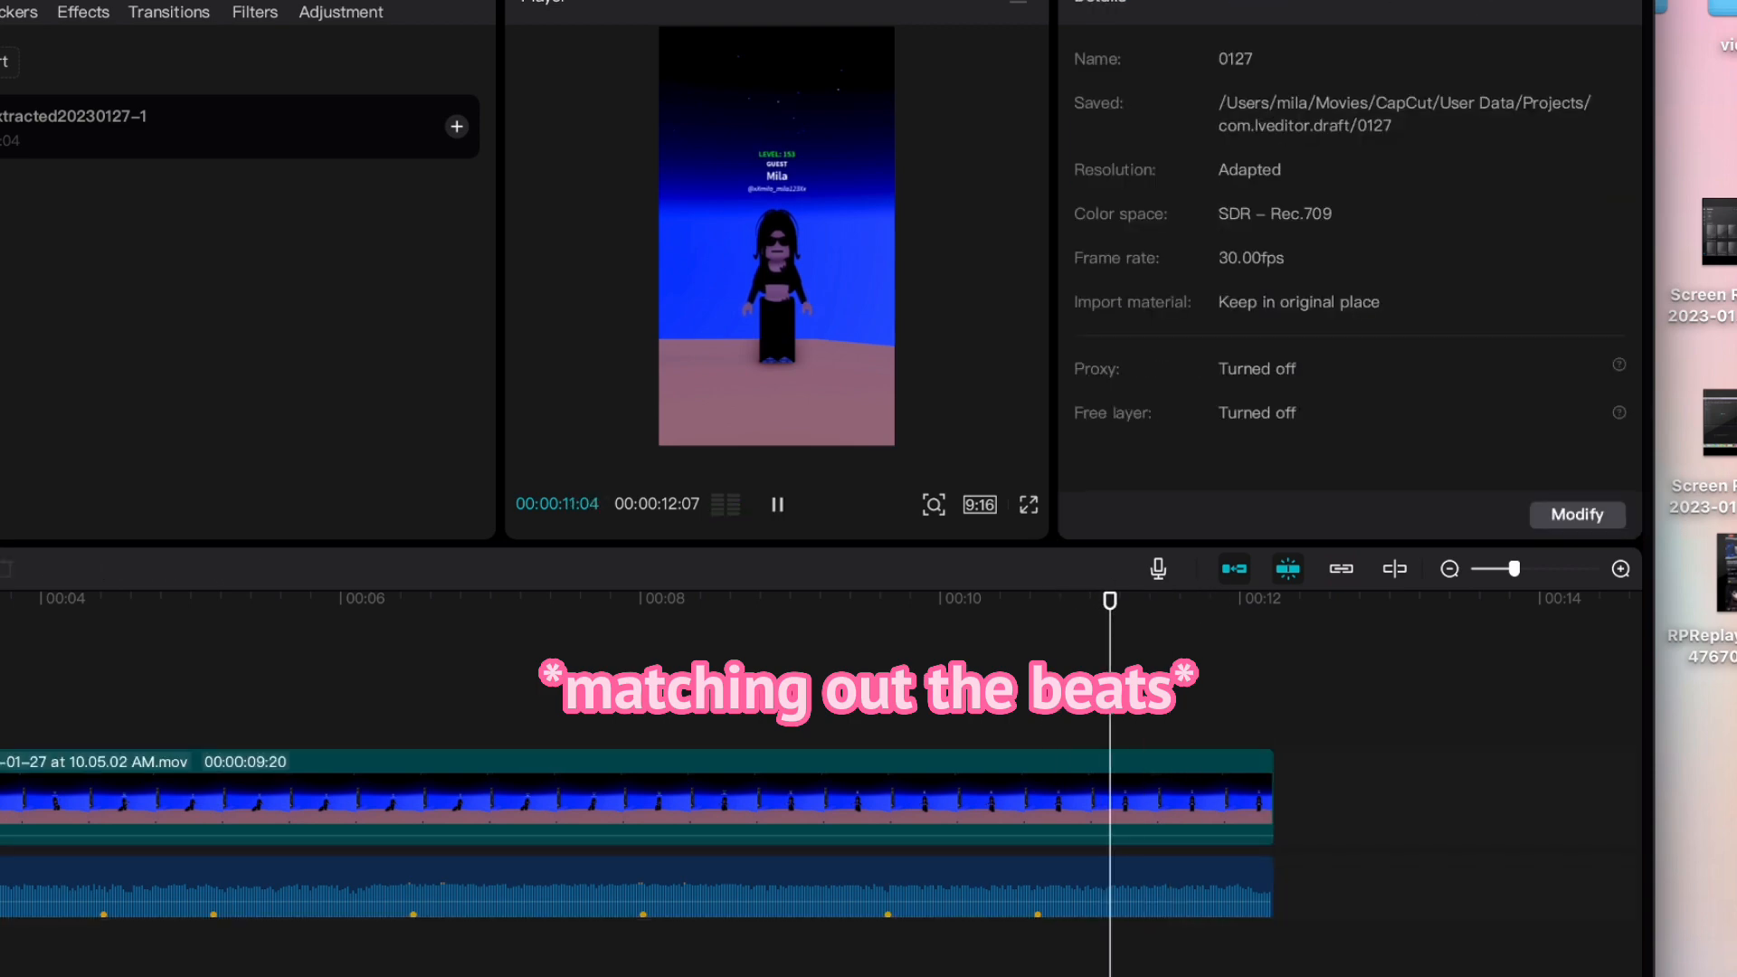
click(1069, 883)
key(m)
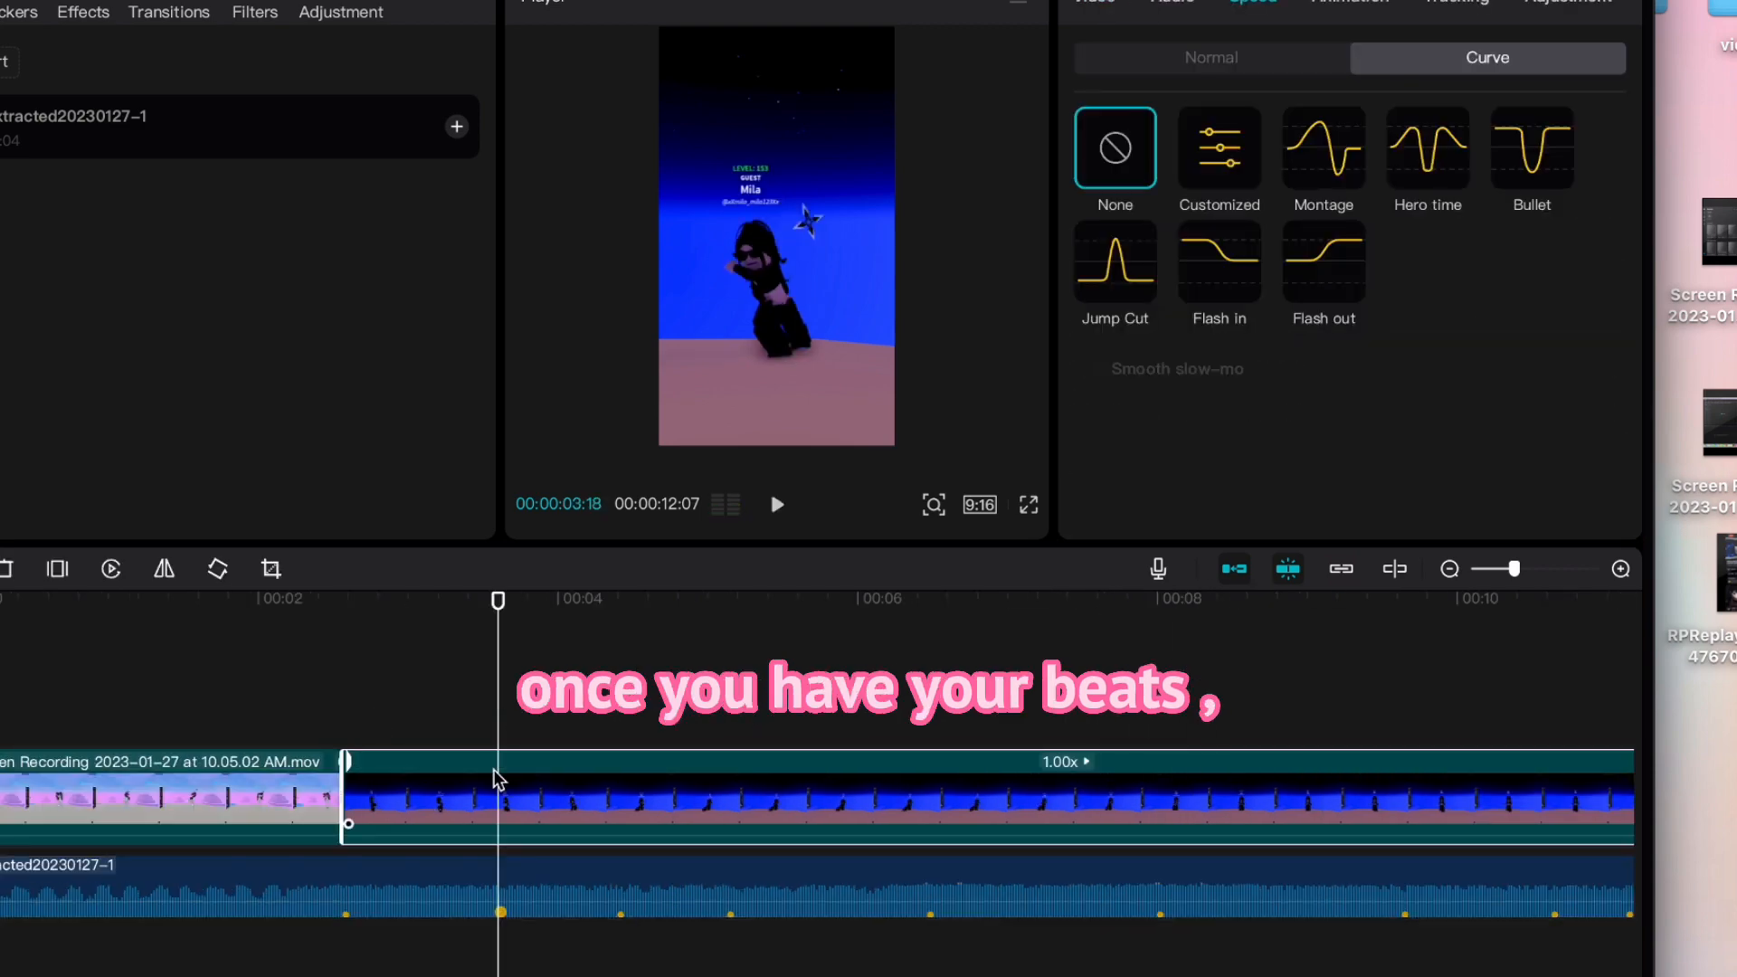
Split the blue-sky clip at the beat markers at 00:00:03:18, 00:00:04:12 and 00:00:05:04.
key(super+b)
click(634, 724)
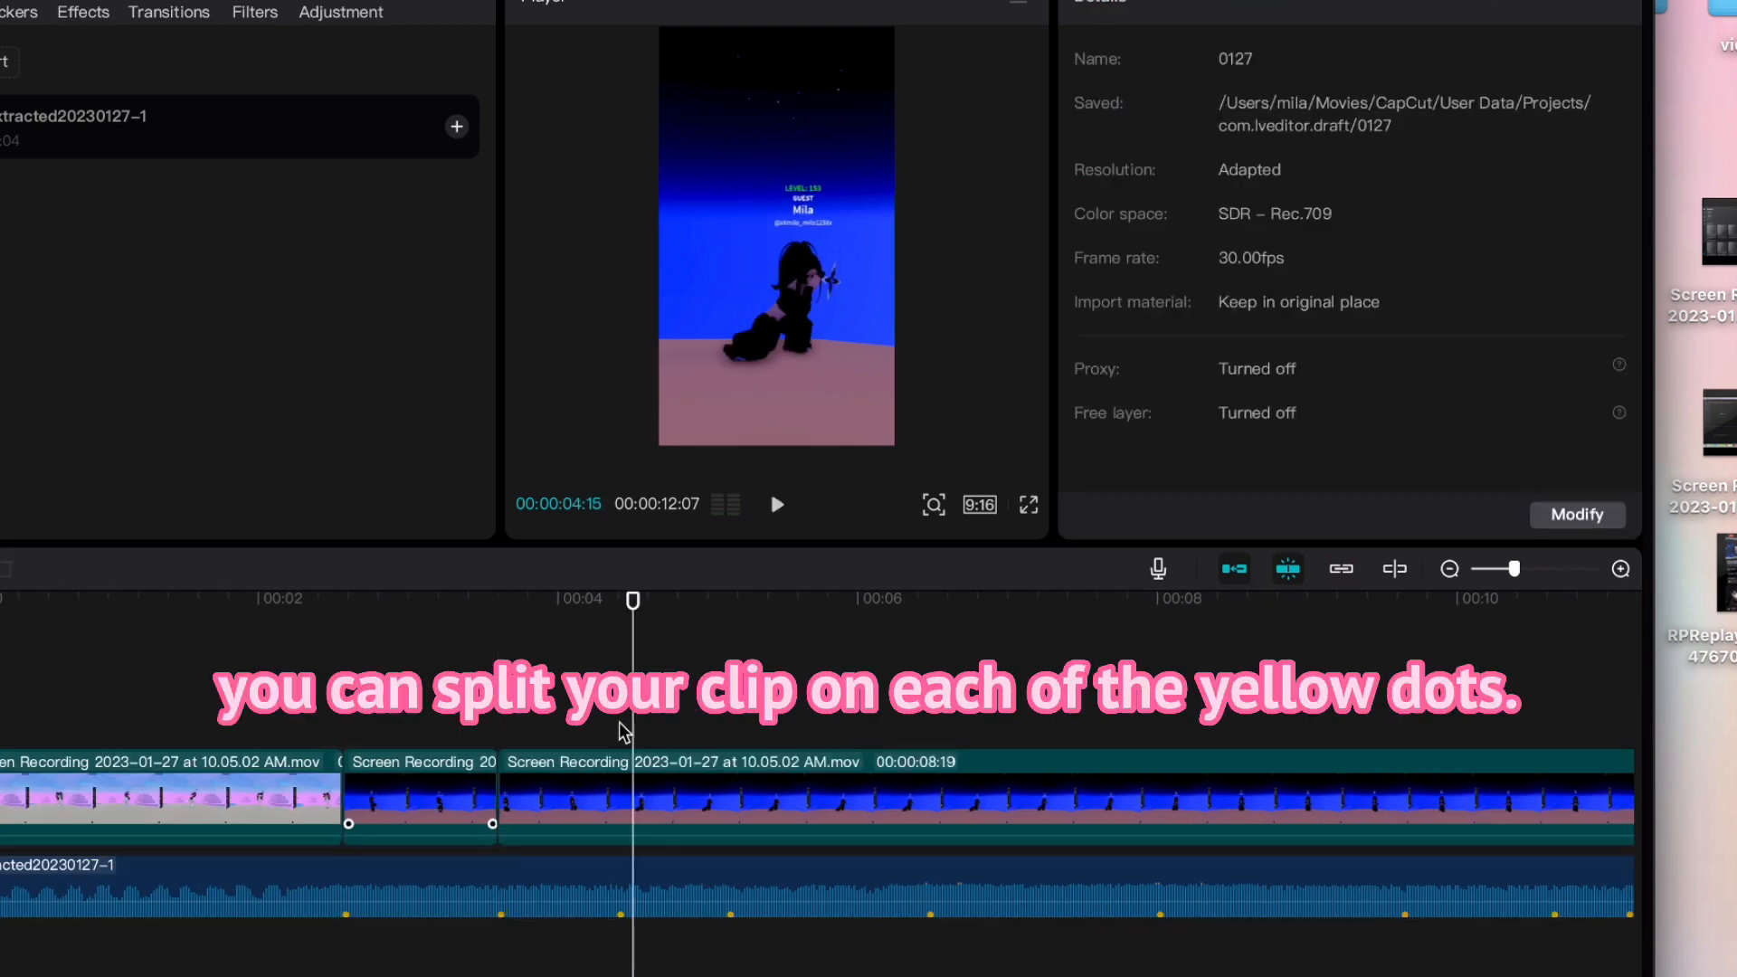
click(621, 724)
key(super+b)
click(626, 793)
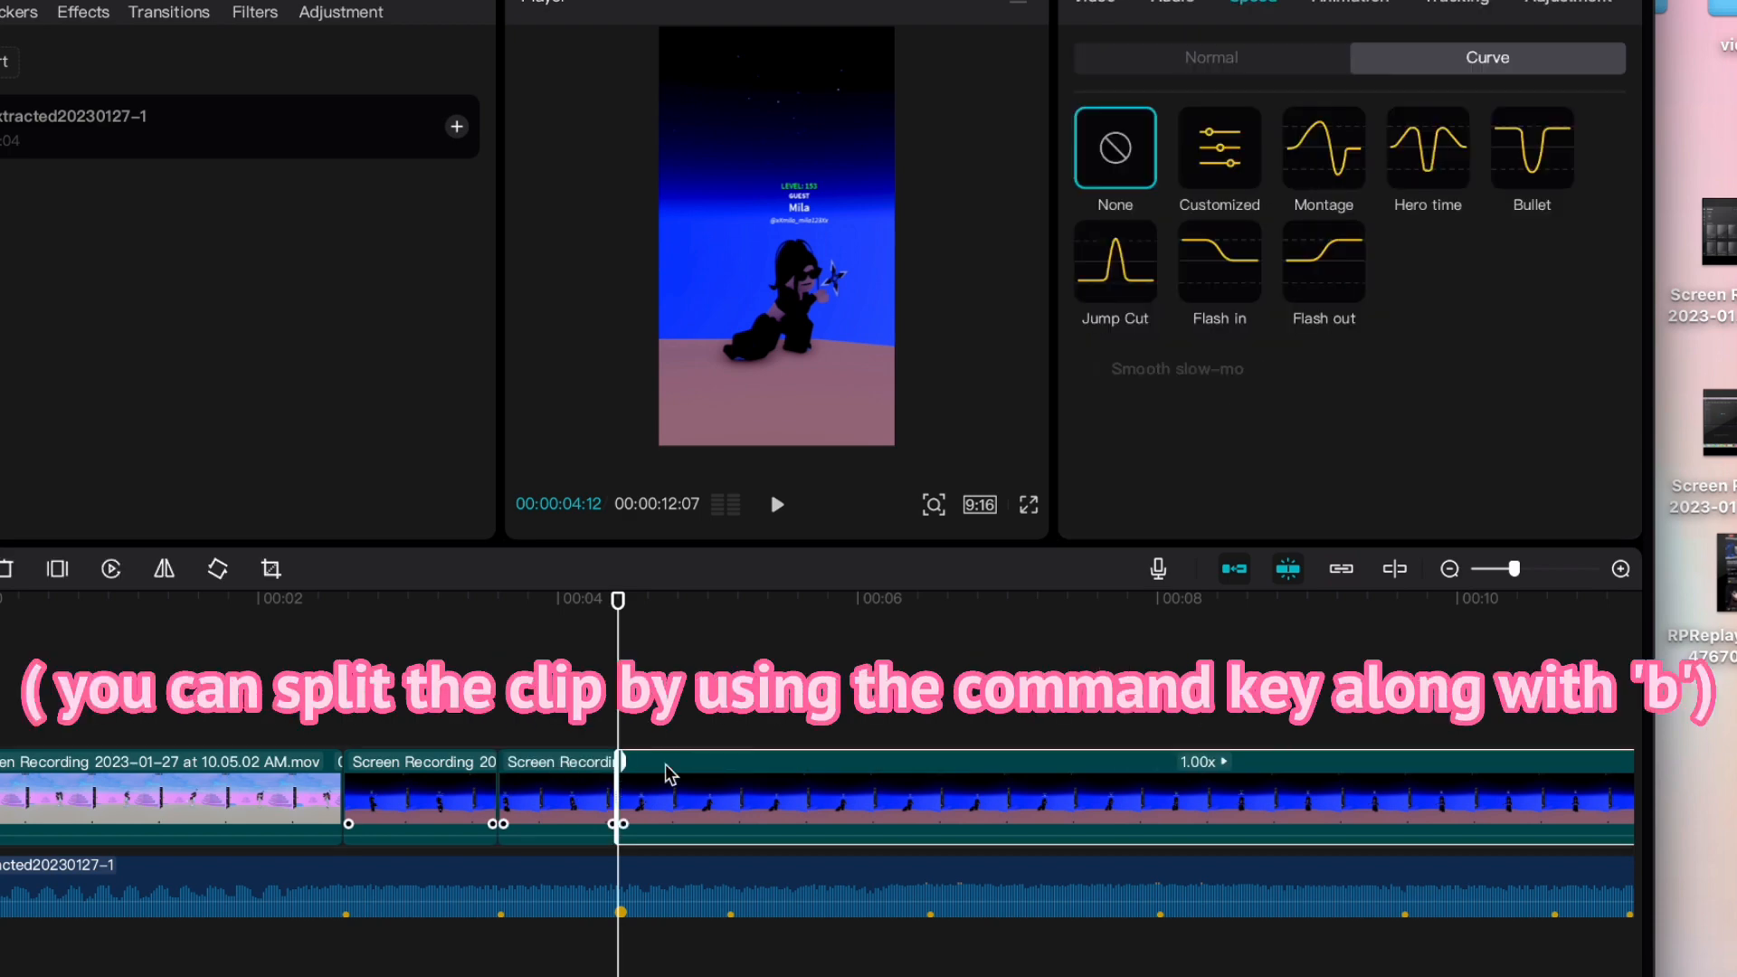
click(728, 737)
click(706, 801)
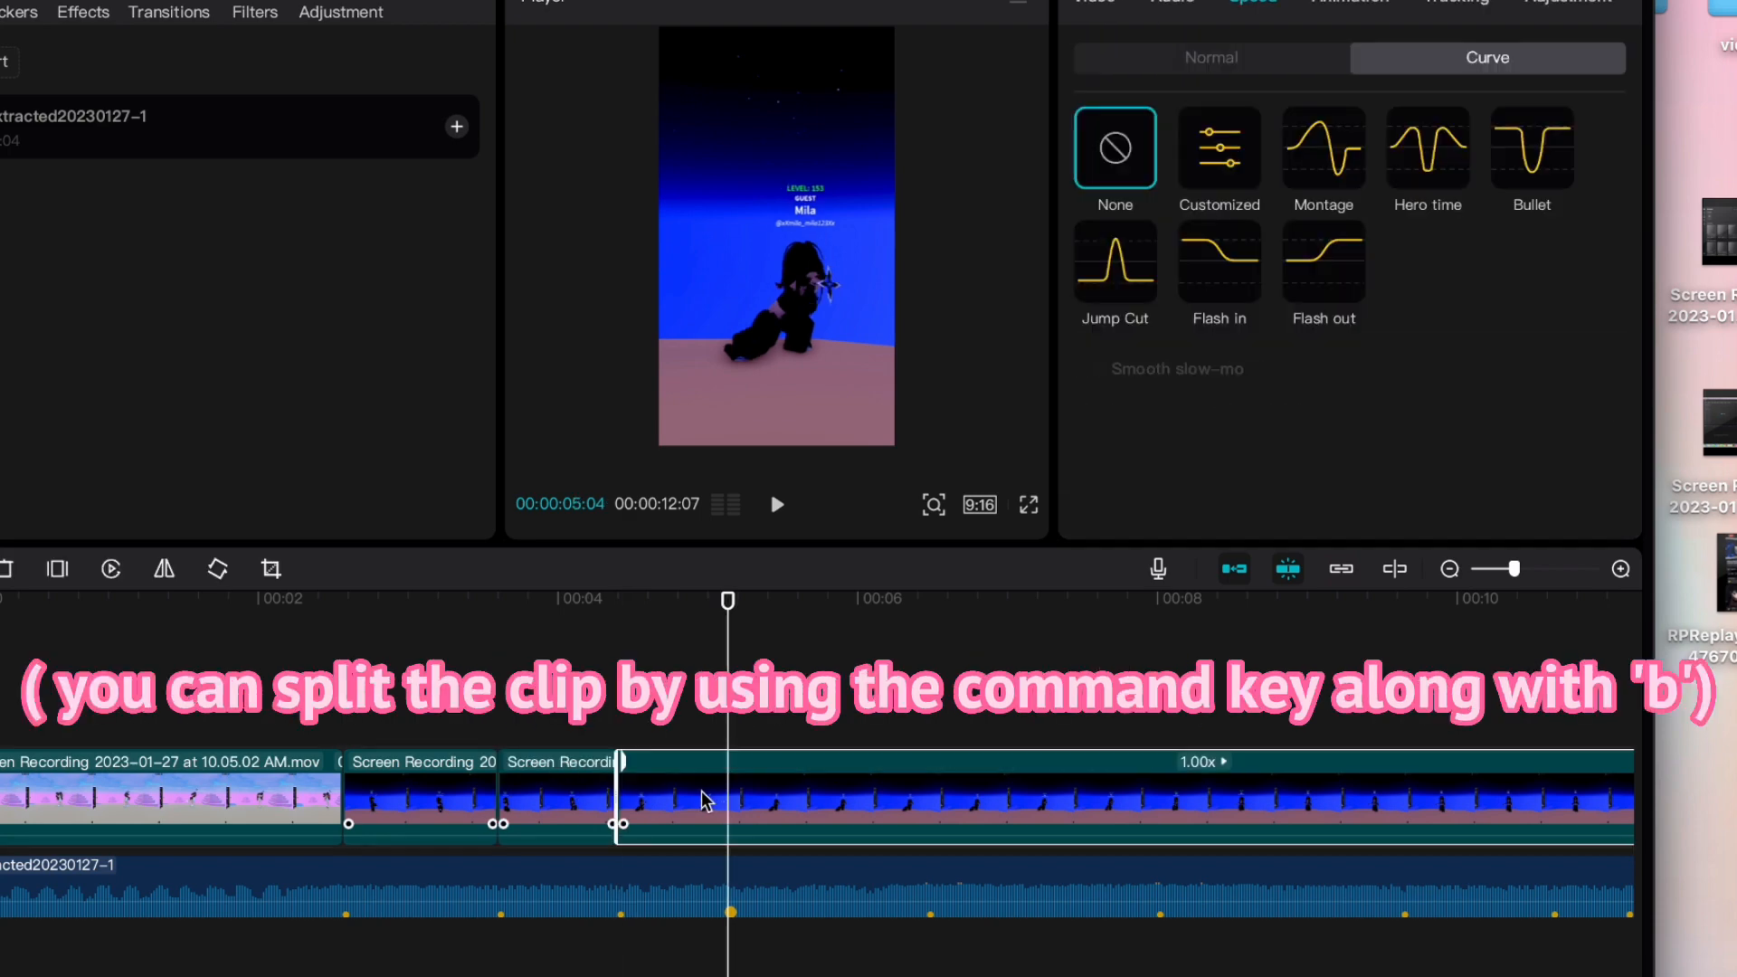
key(super+b)
Split the blue-sky clip at the remaining beat markers from about 00:00:06:14 onward.
click(908, 738)
click(913, 744)
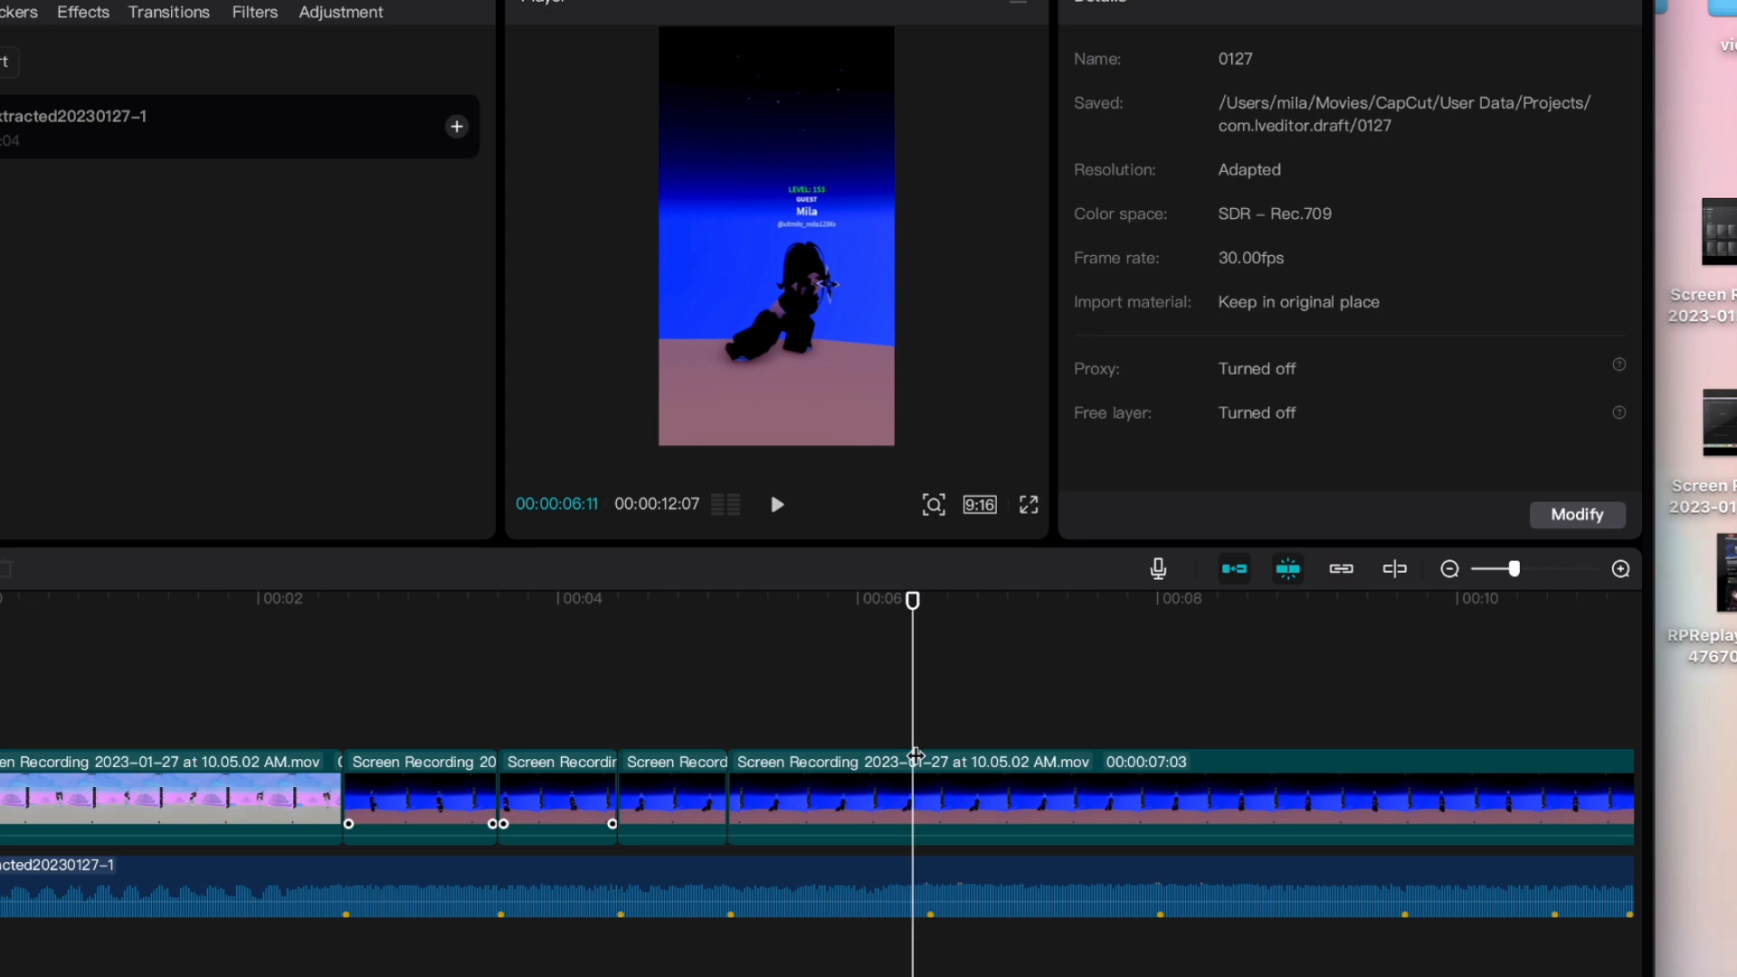
click(930, 742)
click(913, 780)
key(super+b)
click(1158, 740)
click(1088, 793)
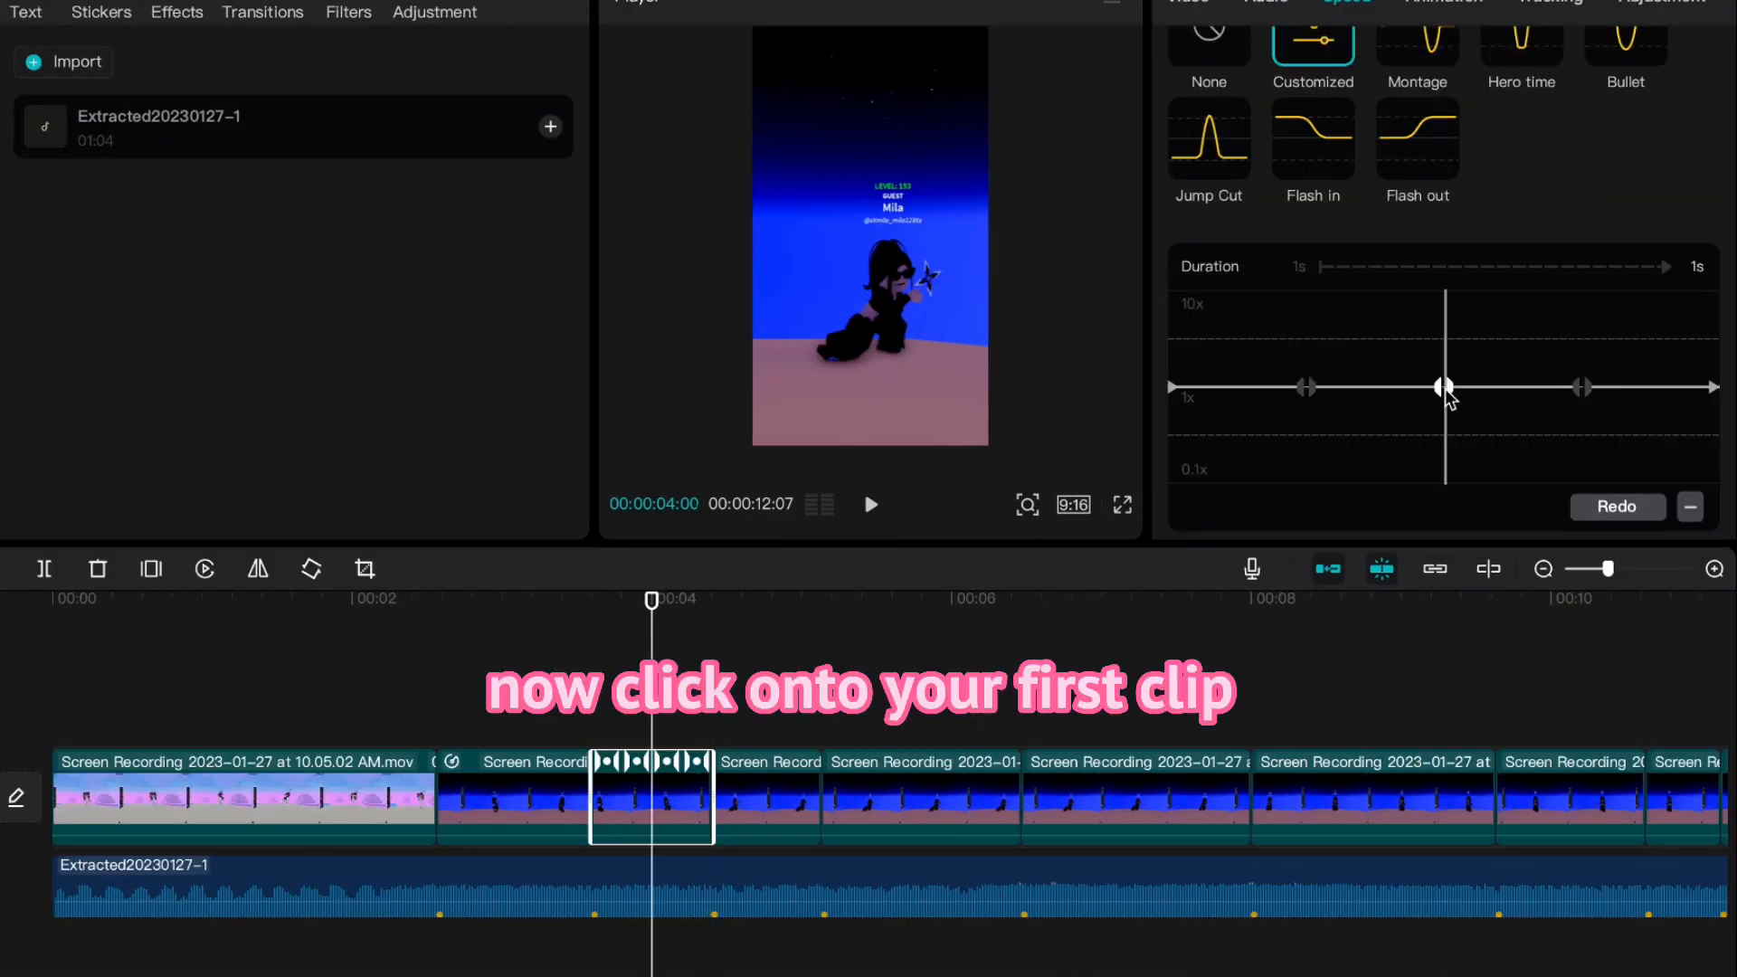
On the 00:00:03:18 clip's customized speed curve, move the middle point near the second and lower it and all following points to just above the lower dashed line.
click(1354, 427)
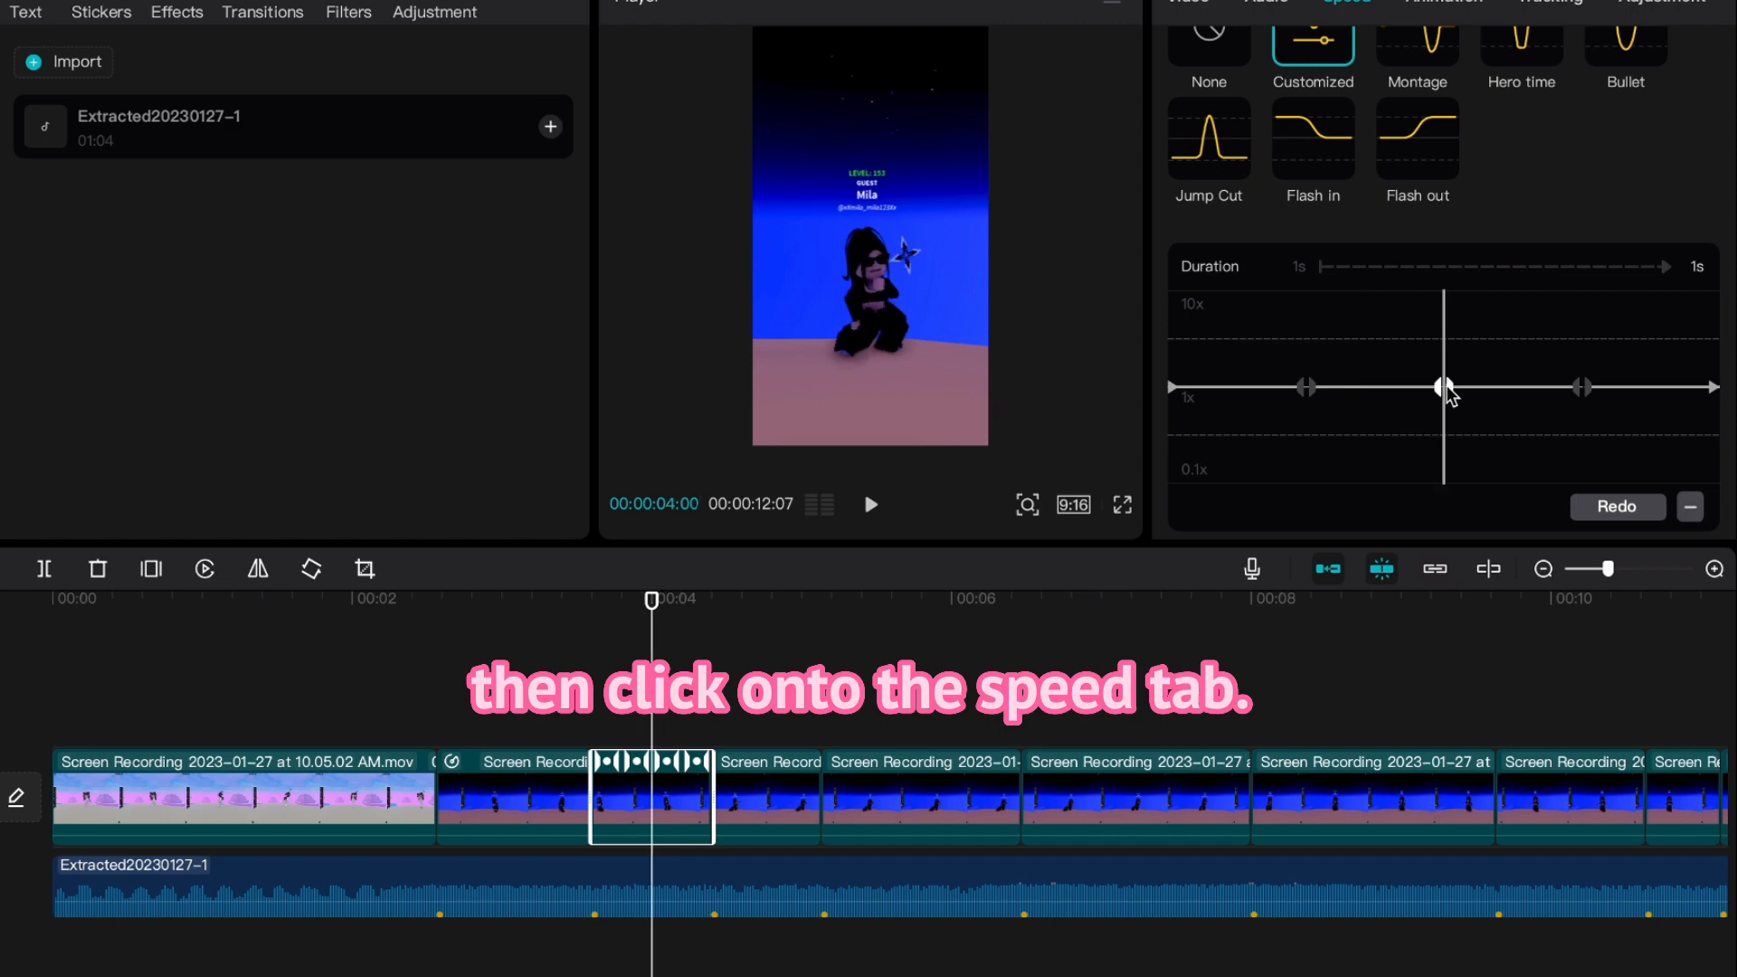
drag(1448, 394, 1373, 398)
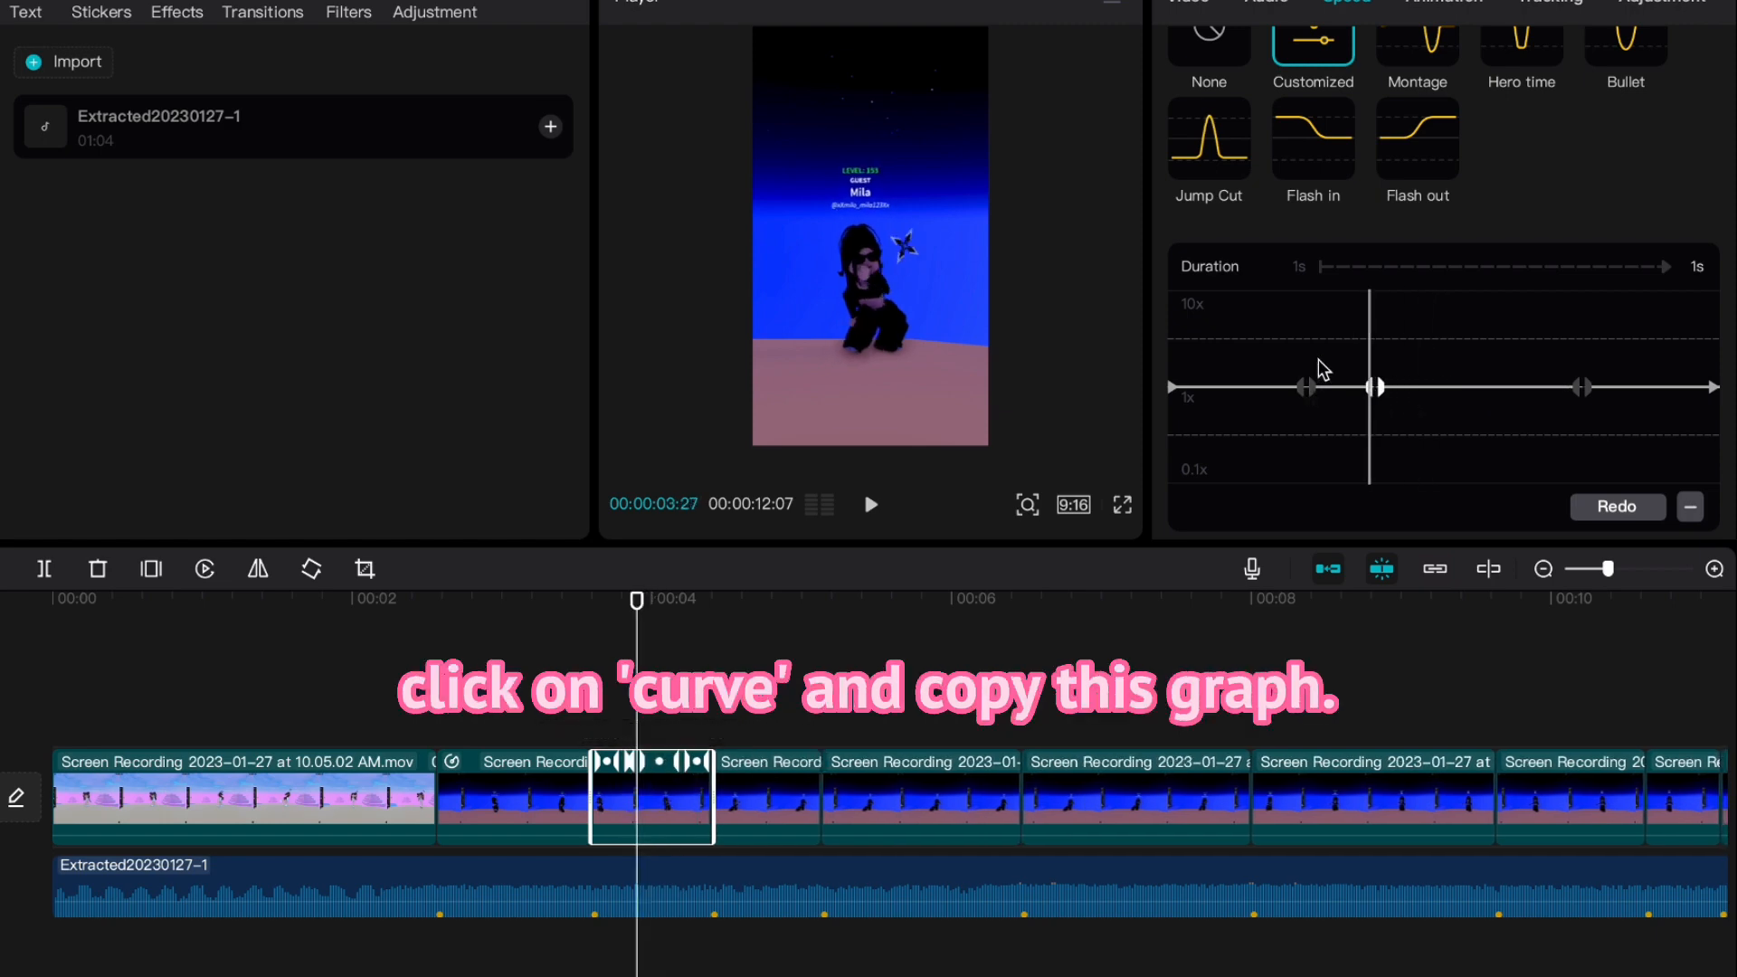
click(1324, 389)
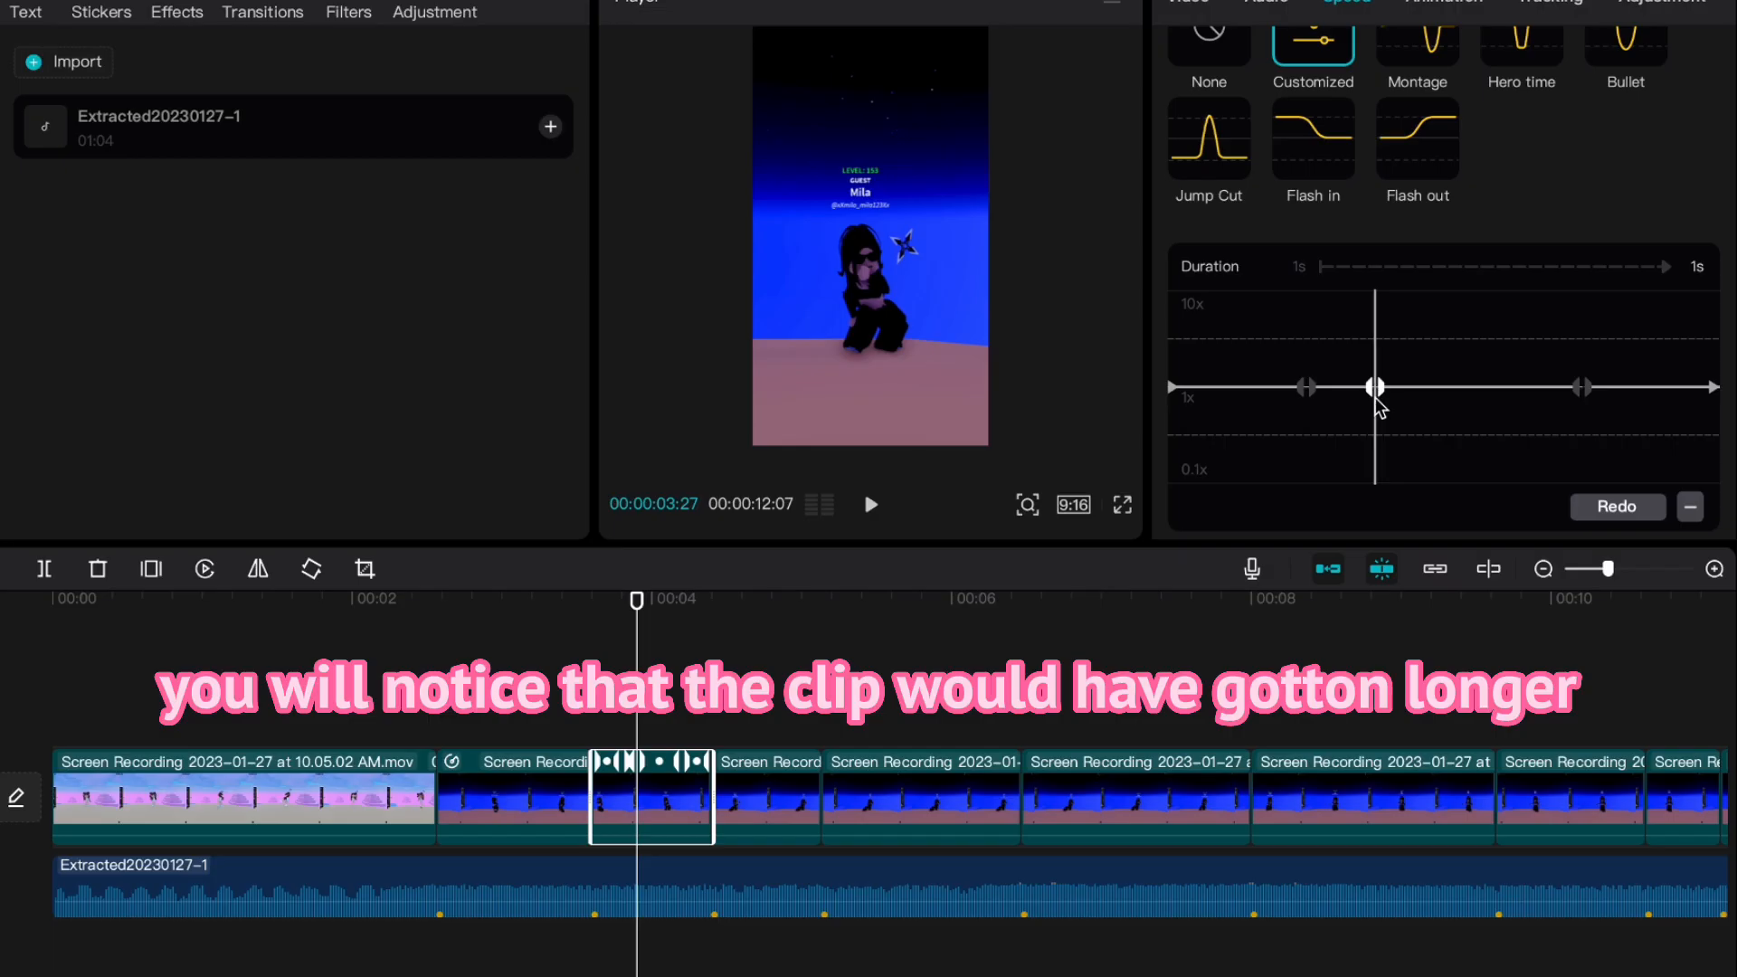
drag(1375, 395, 1332, 433)
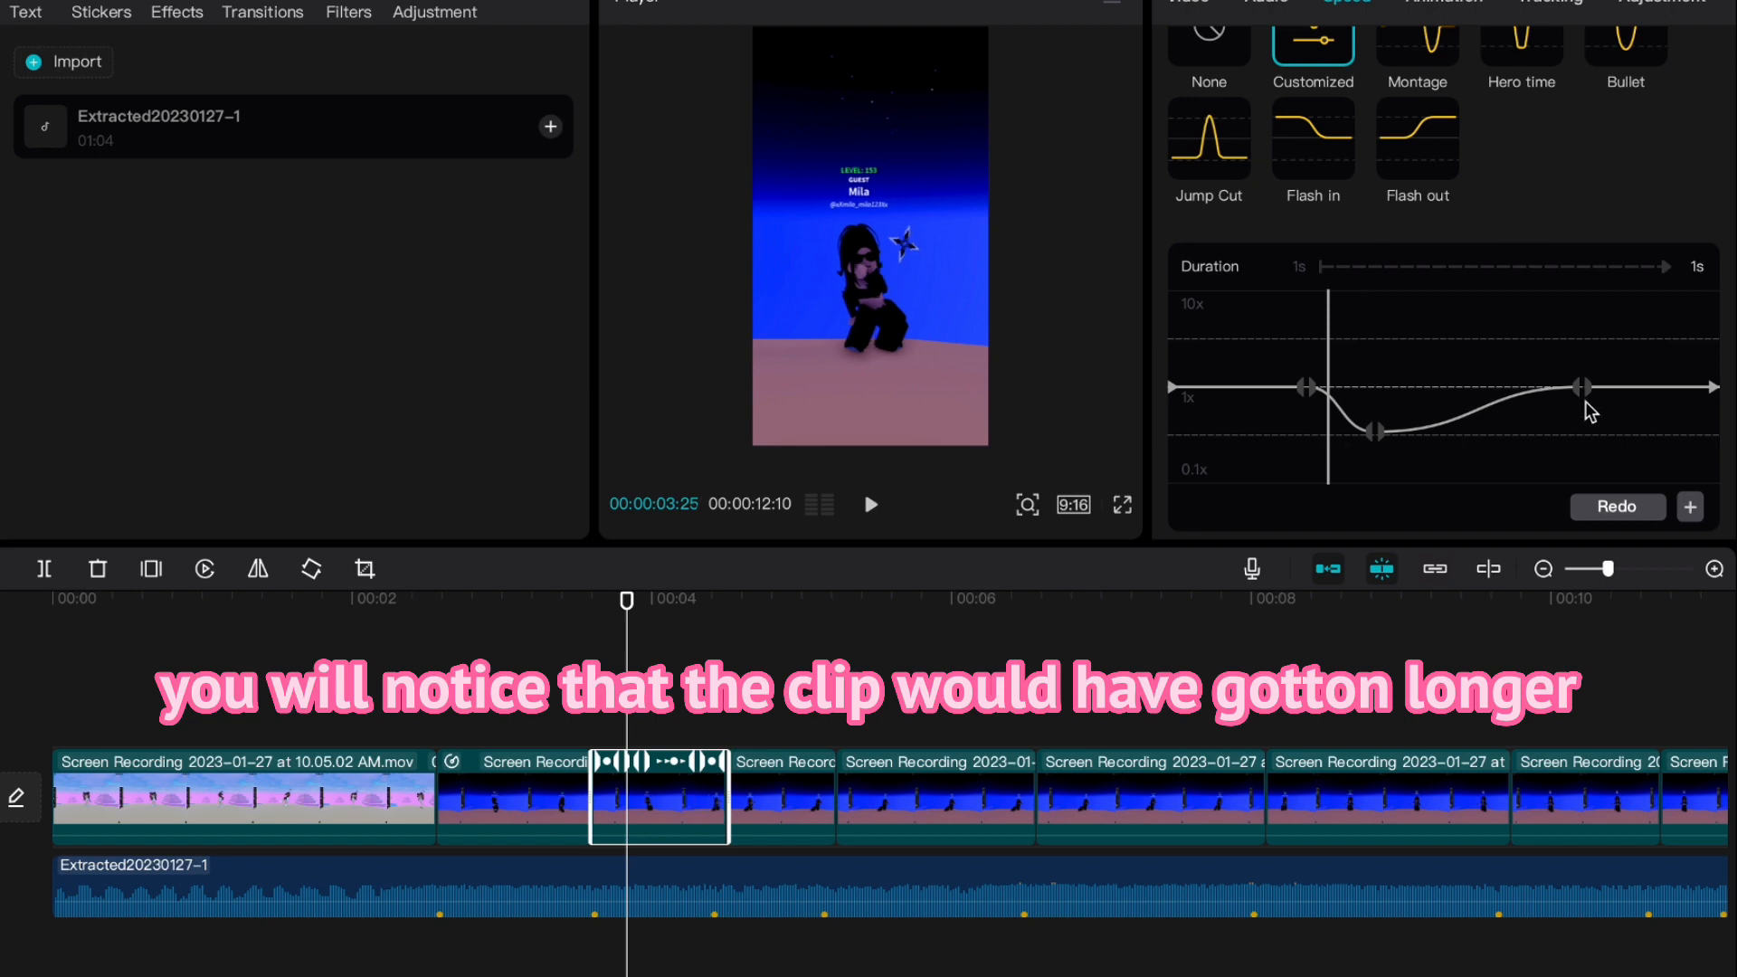
drag(1583, 387, 1583, 435)
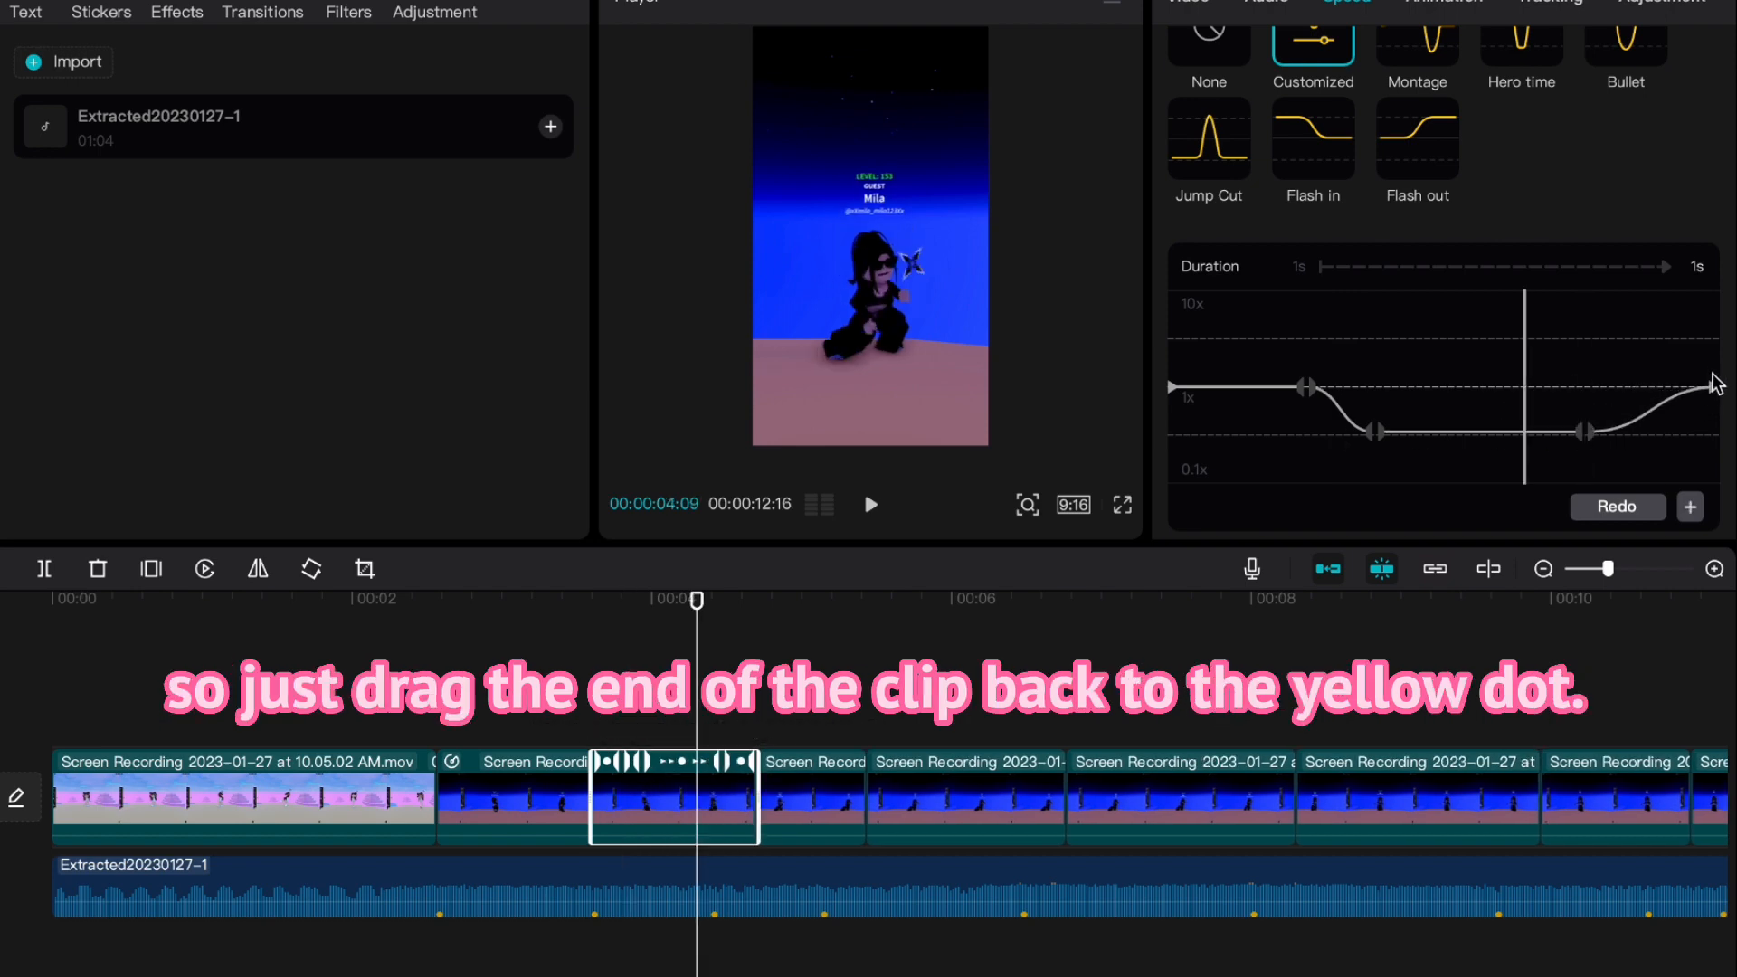
drag(1715, 387, 1719, 429)
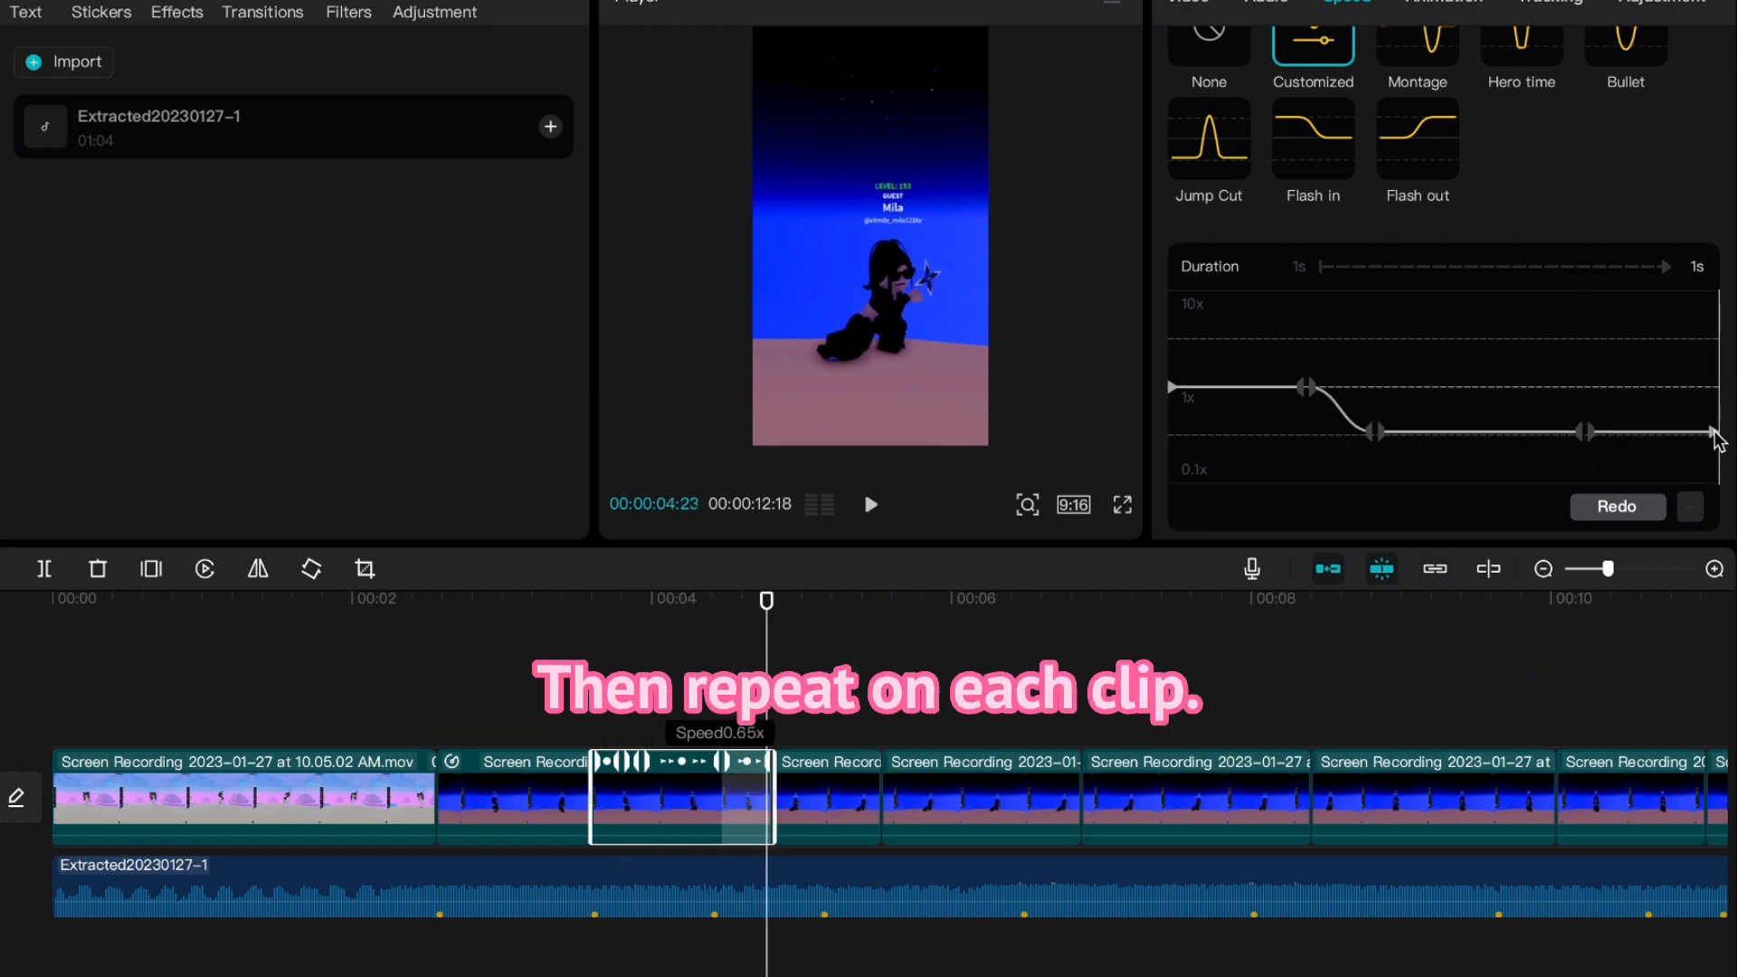
Trim the end of the slowed clip back to the beat marker at 00:00:04:12.
click(1035, 648)
drag(709, 722, 715, 724)
click(762, 802)
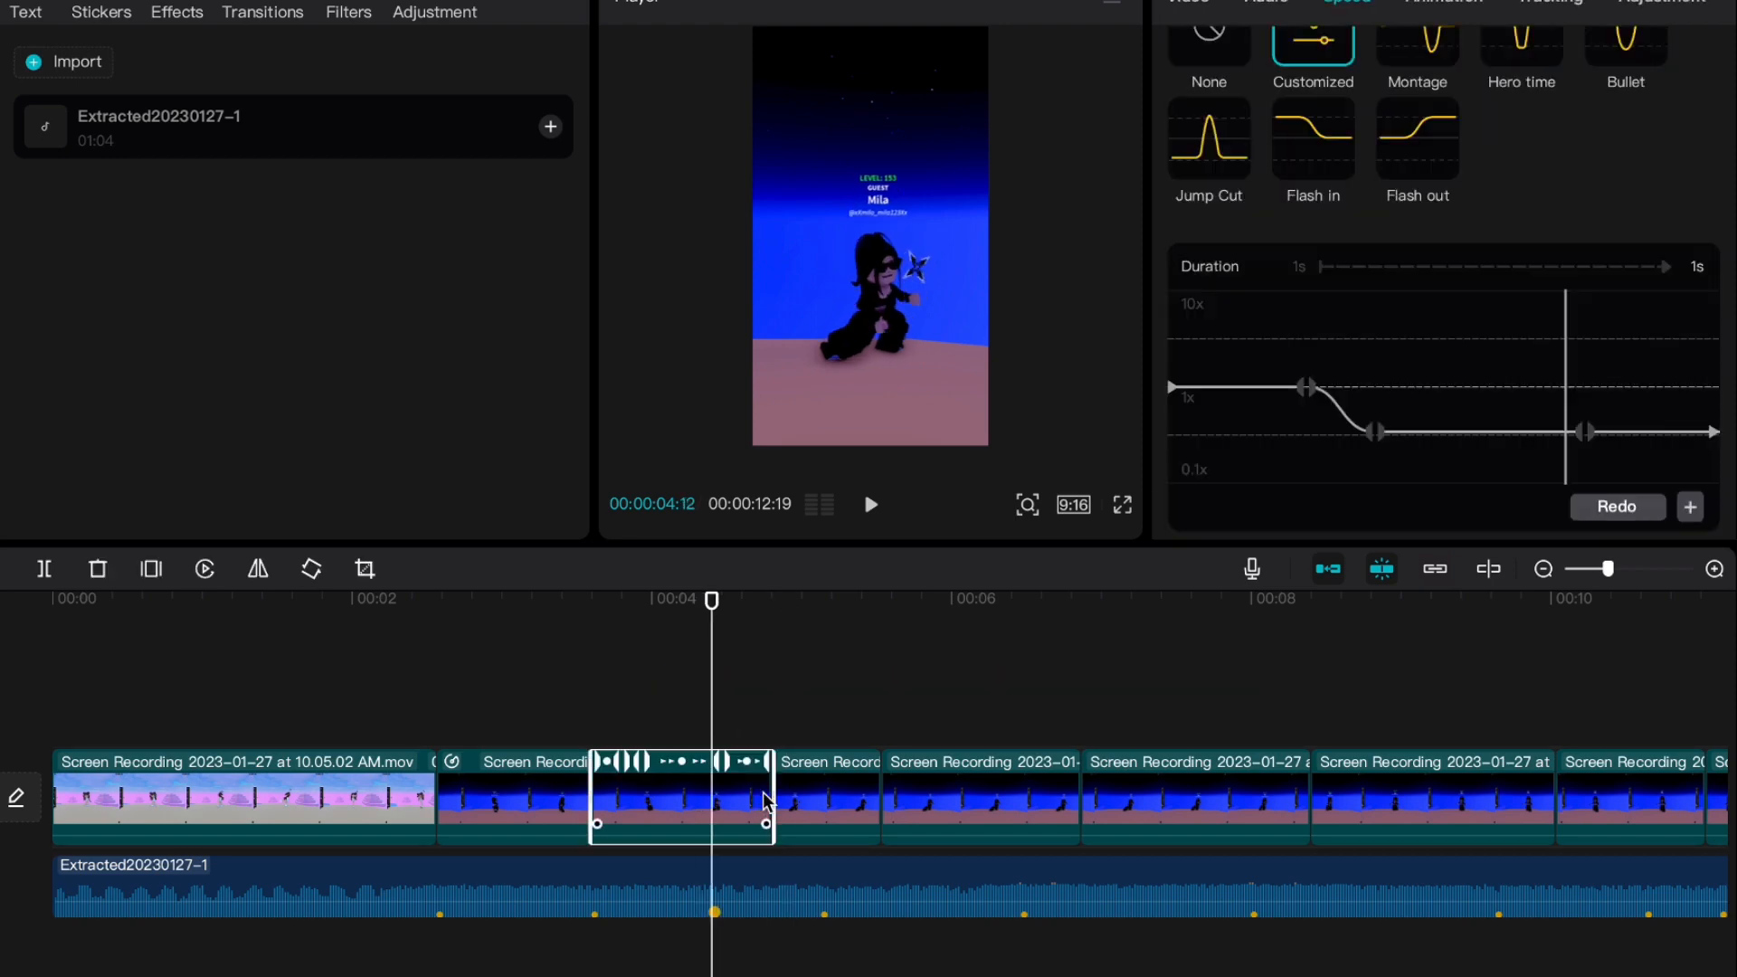
drag(771, 805, 713, 803)
key(super+z)
drag(710, 723, 670, 735)
click(759, 786)
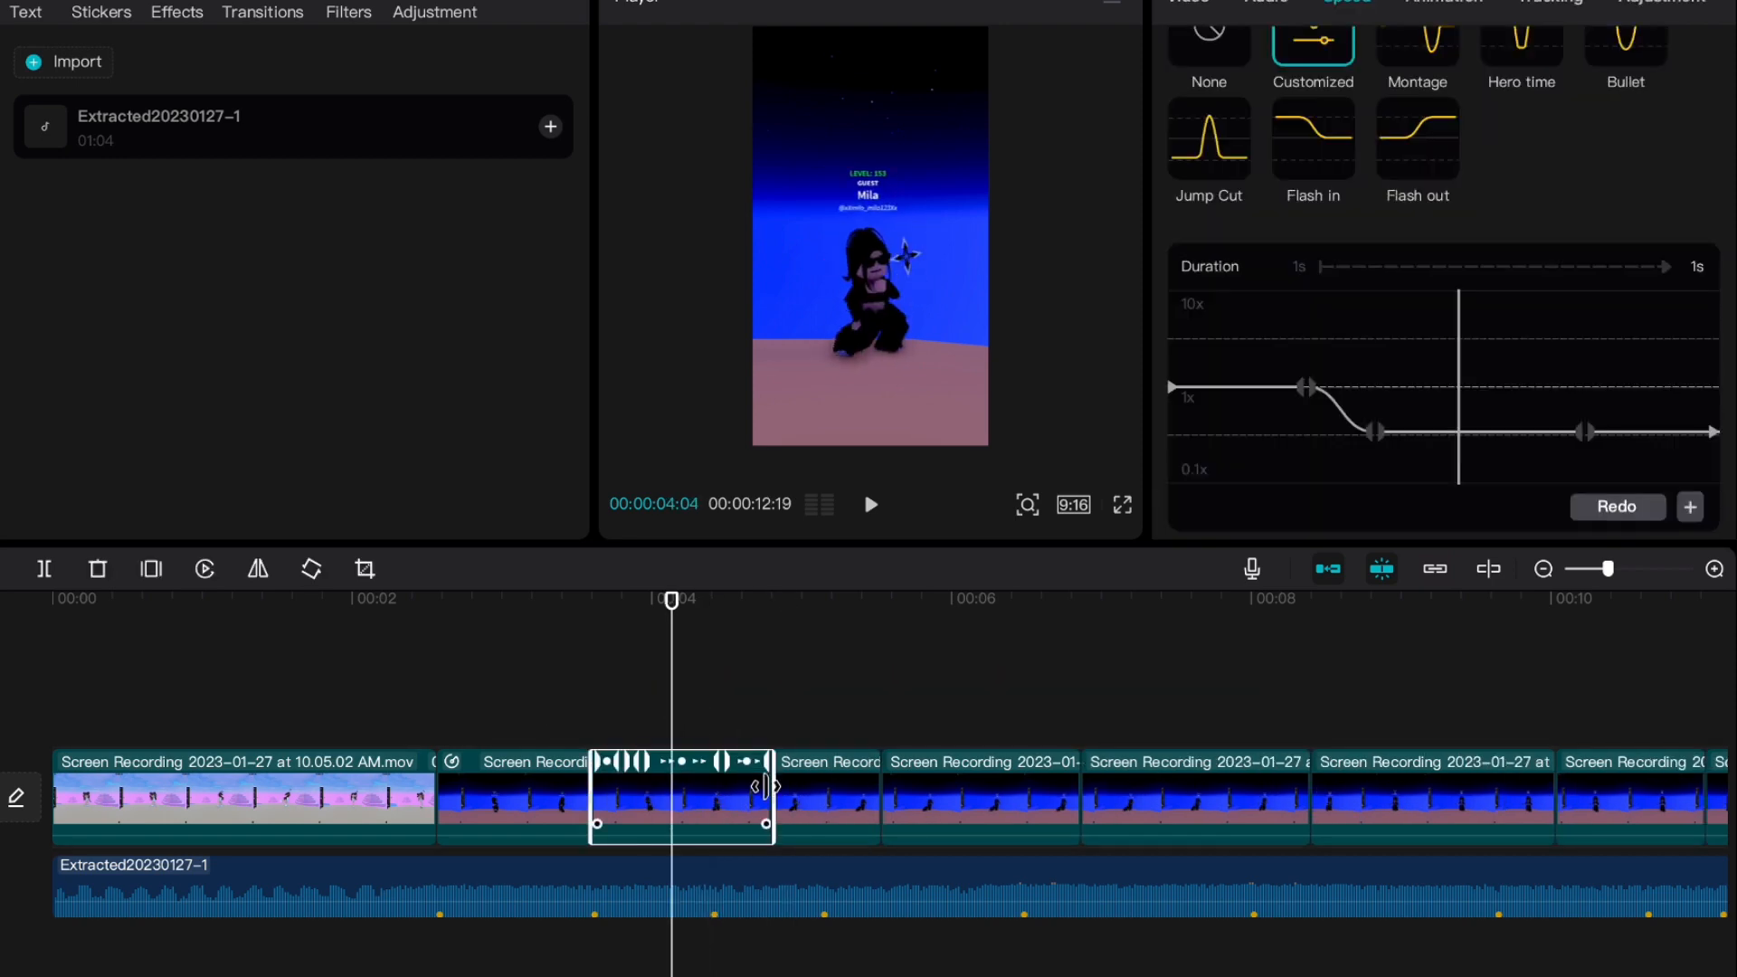
drag(770, 789, 713, 795)
Apply a Customized speed curve to the clip starting at 00:00:04:12, moving the middle point earlier and lowering it and the points after it.
click(791, 722)
click(750, 786)
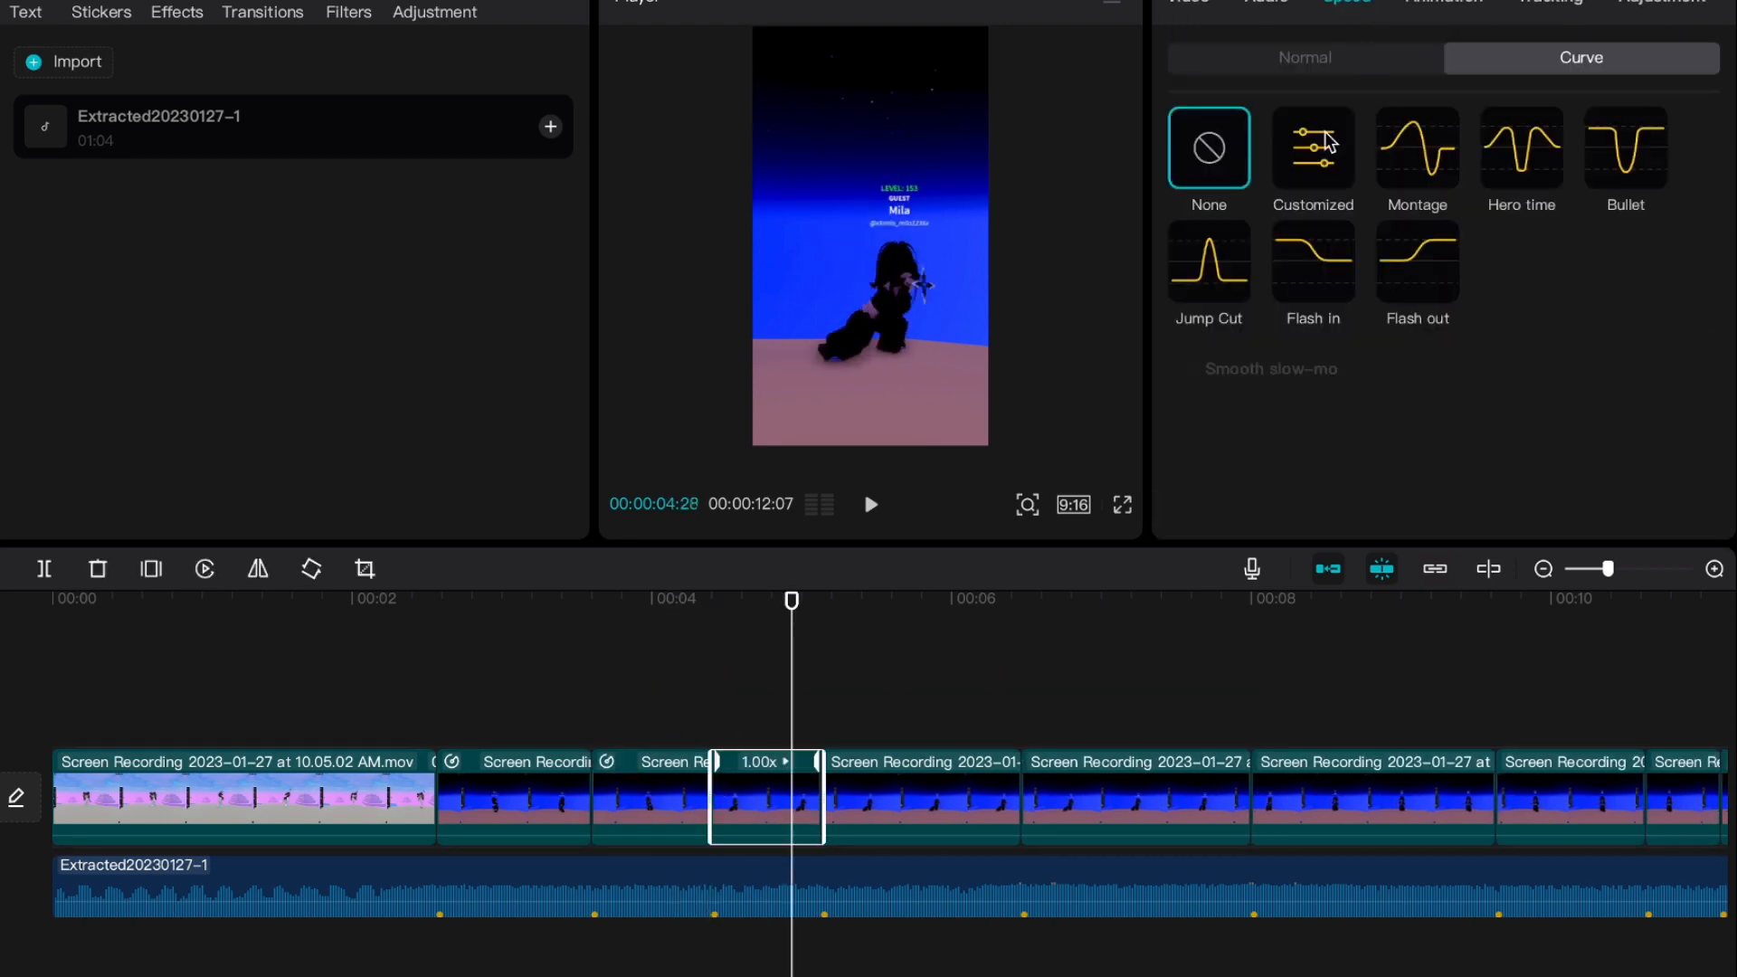
click(1324, 136)
scroll(1391, 353, down, 5)
drag(1446, 277, 1366, 327)
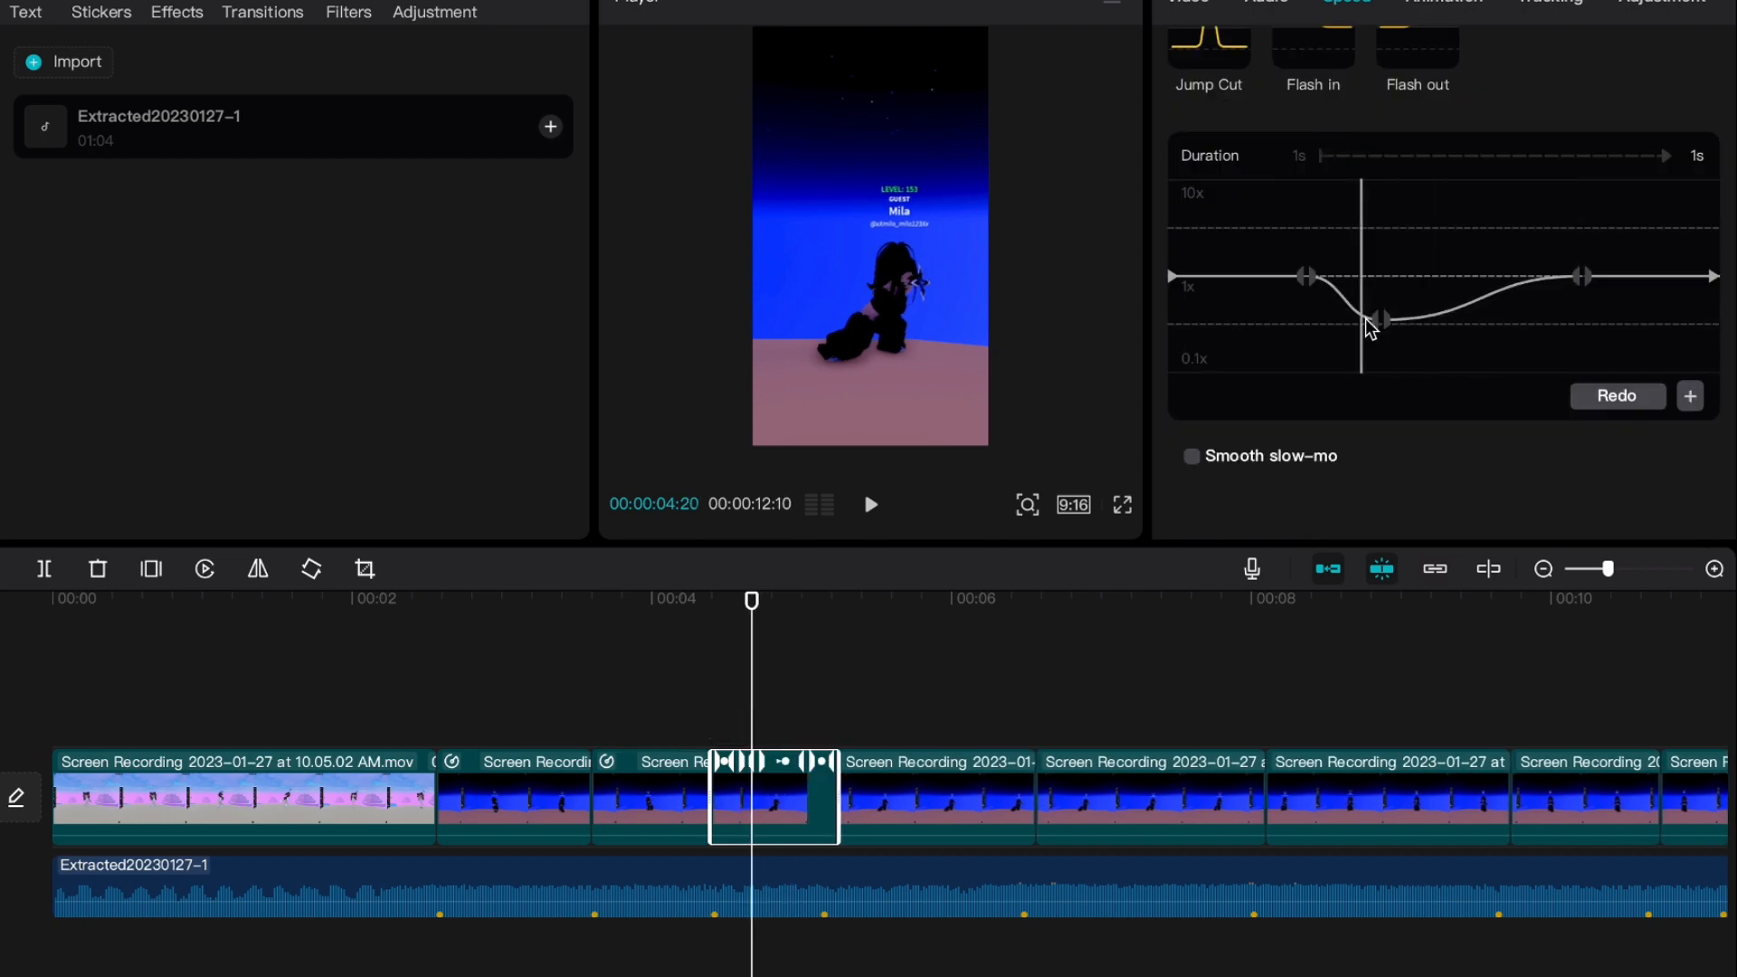
drag(1583, 279, 1587, 326)
Trim the end of that slowed clip to the beat marker at 00:00:05:04.
click(829, 713)
click(737, 787)
drag(871, 793, 825, 794)
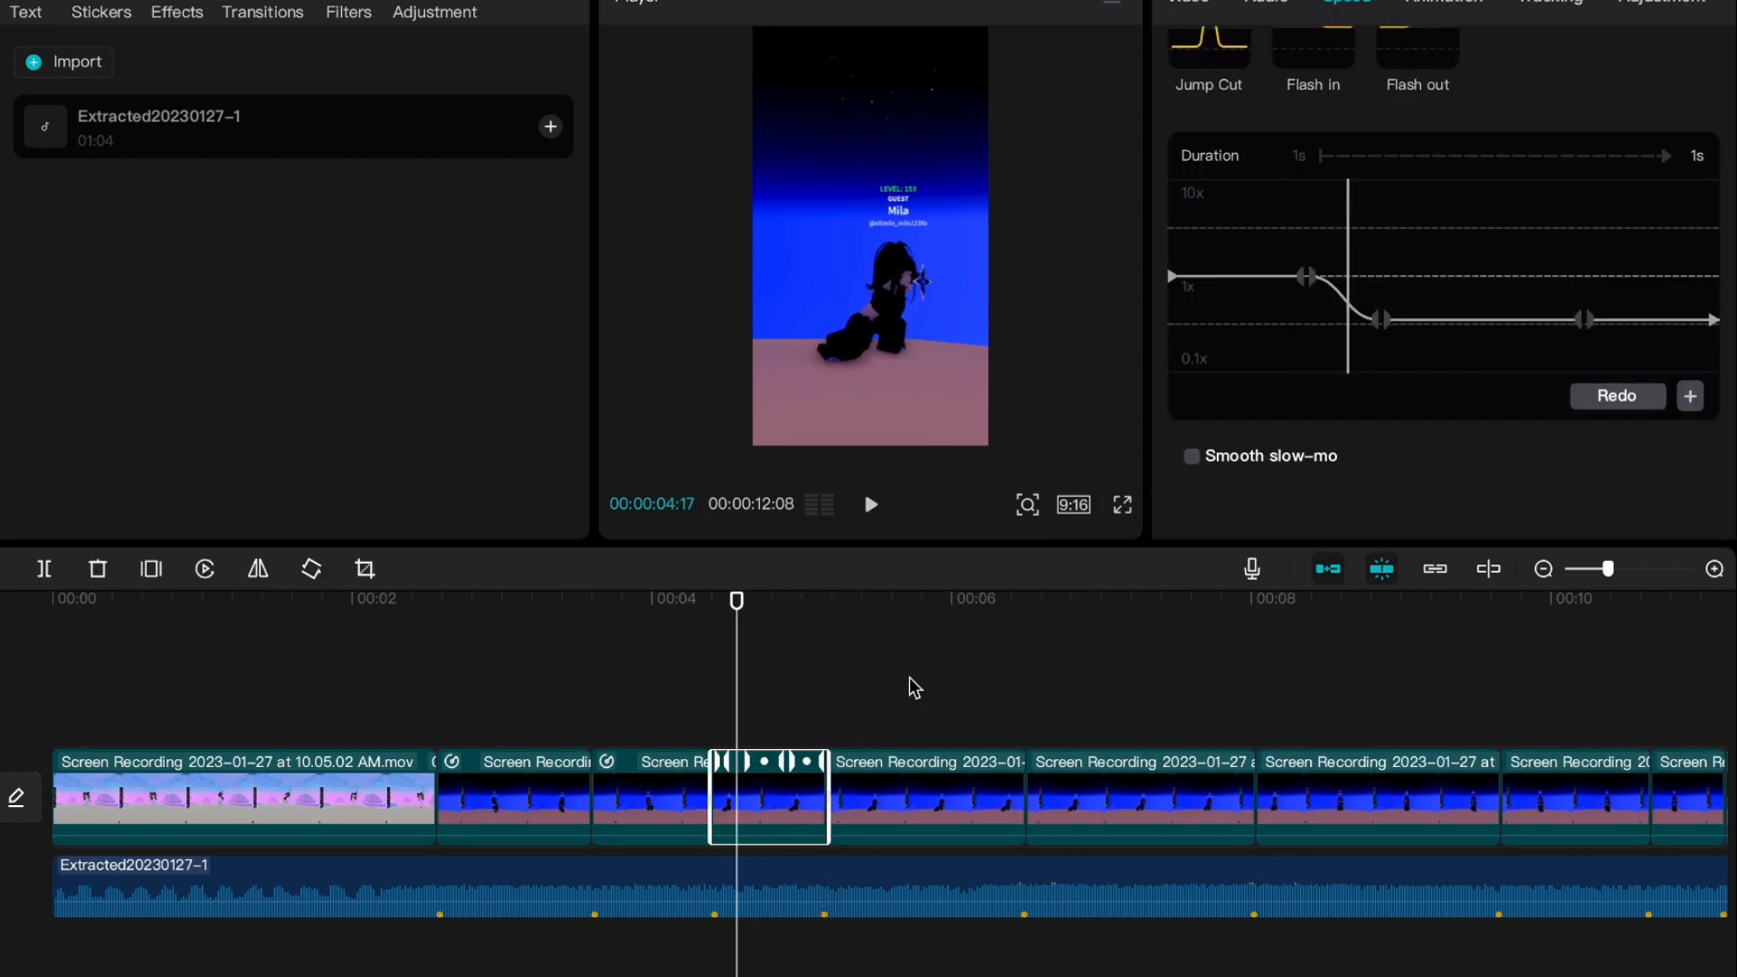
Give the clip starting at 00:00:05:04 the same Customized slowdown curve and trim its end to the 00:00:06:14 beat marker.
click(905, 787)
click(1324, 136)
drag(1445, 391, 1368, 438)
drag(1582, 391, 1583, 437)
drag(1714, 392, 1715, 438)
mouse_move(1122, 802)
mouse_down()
mouse_move(1066, 803)
mouse_move(1022, 832)
mouse_up()
key(super+z)
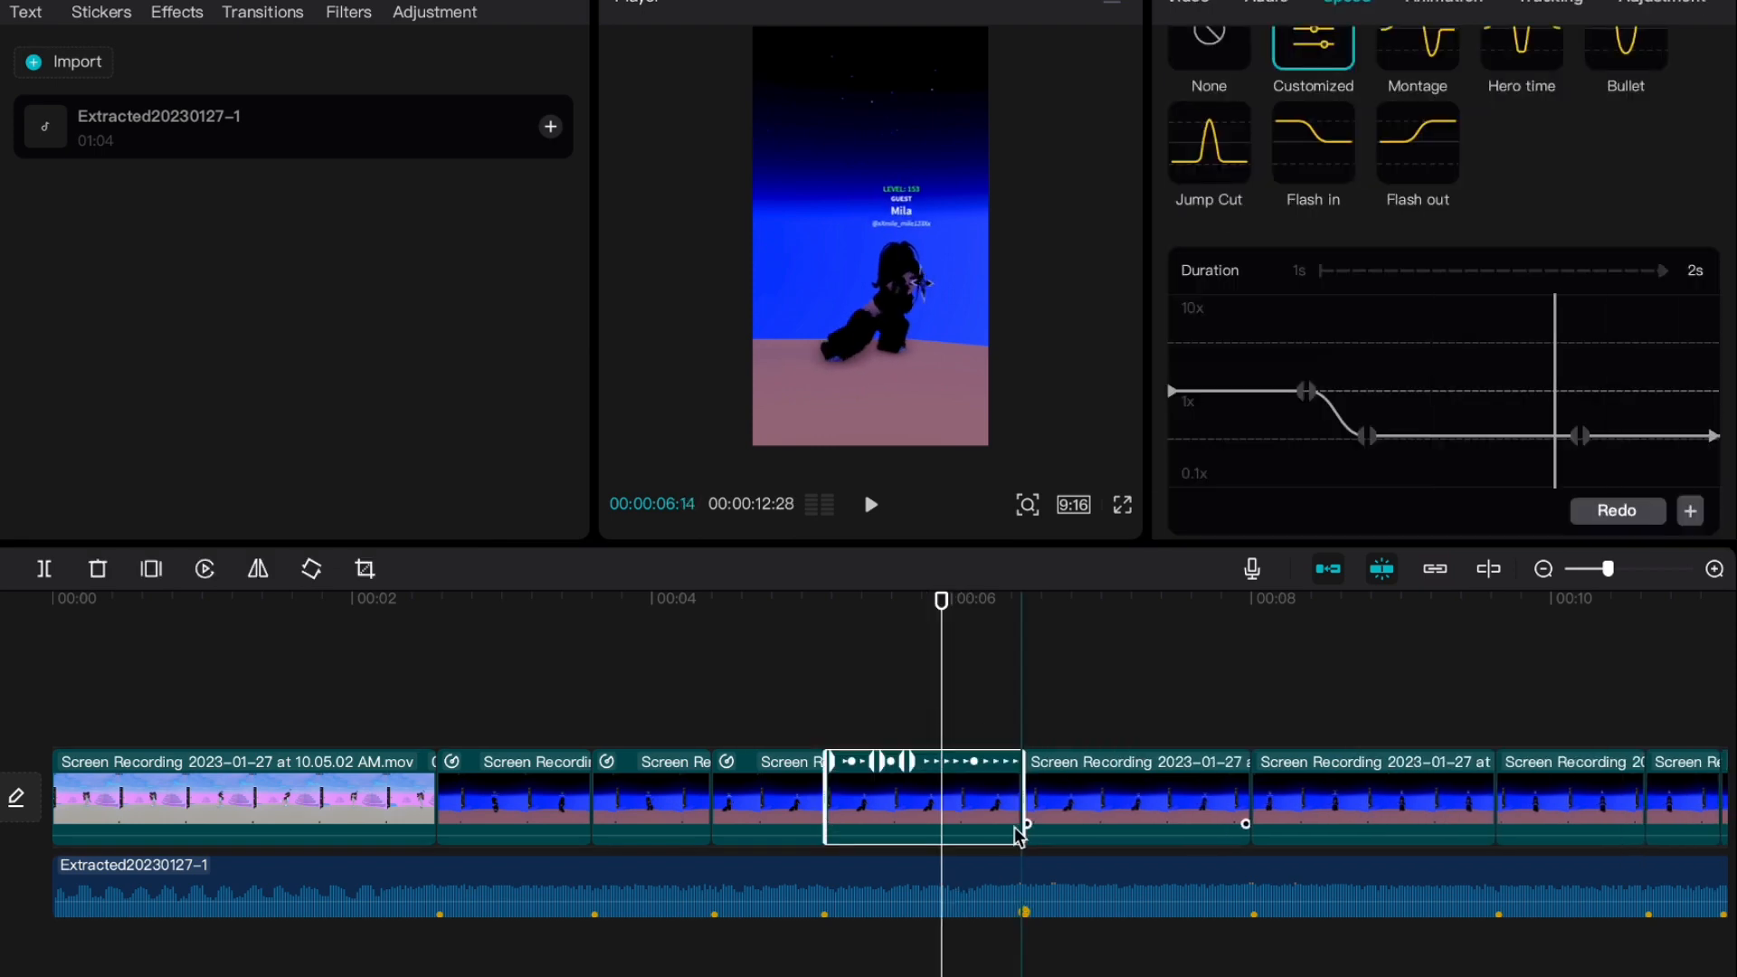
Give the clip starting at 00:00:06:14 the same Customized slowdown curve and trim its end to the 00:00:08:00 beat marker.
click(1095, 796)
click(1324, 135)
scroll(1412, 302, down, 5)
drag(1445, 283, 1342, 327)
drag(1583, 283, 1585, 328)
drag(1715, 284, 1715, 327)
drag(1356, 833, 1240, 838)
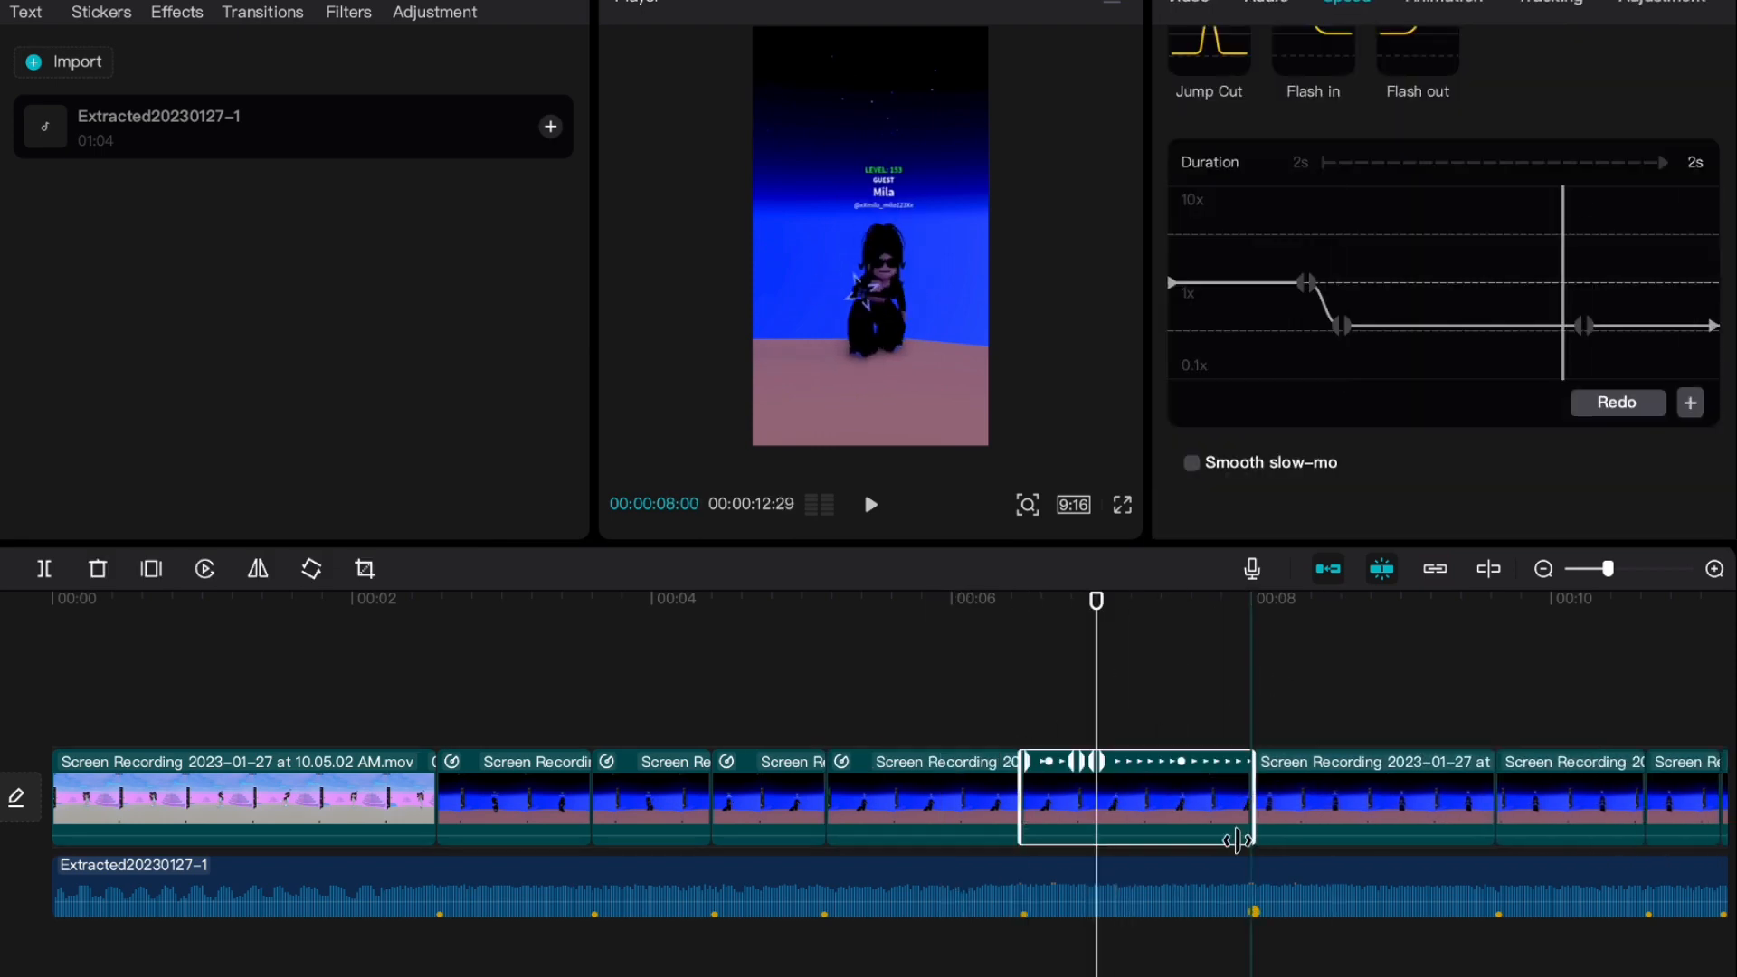
With the main track magnet turned off, place the clip starting at 00:00:08:00 on the track above and give it a Customized speed curve.
click(1312, 797)
click(1328, 569)
click(1352, 796)
click(1303, 152)
scroll(1412, 302, down, 4)
drag(1432, 388, 1357, 430)
drag(1569, 387, 1572, 431)
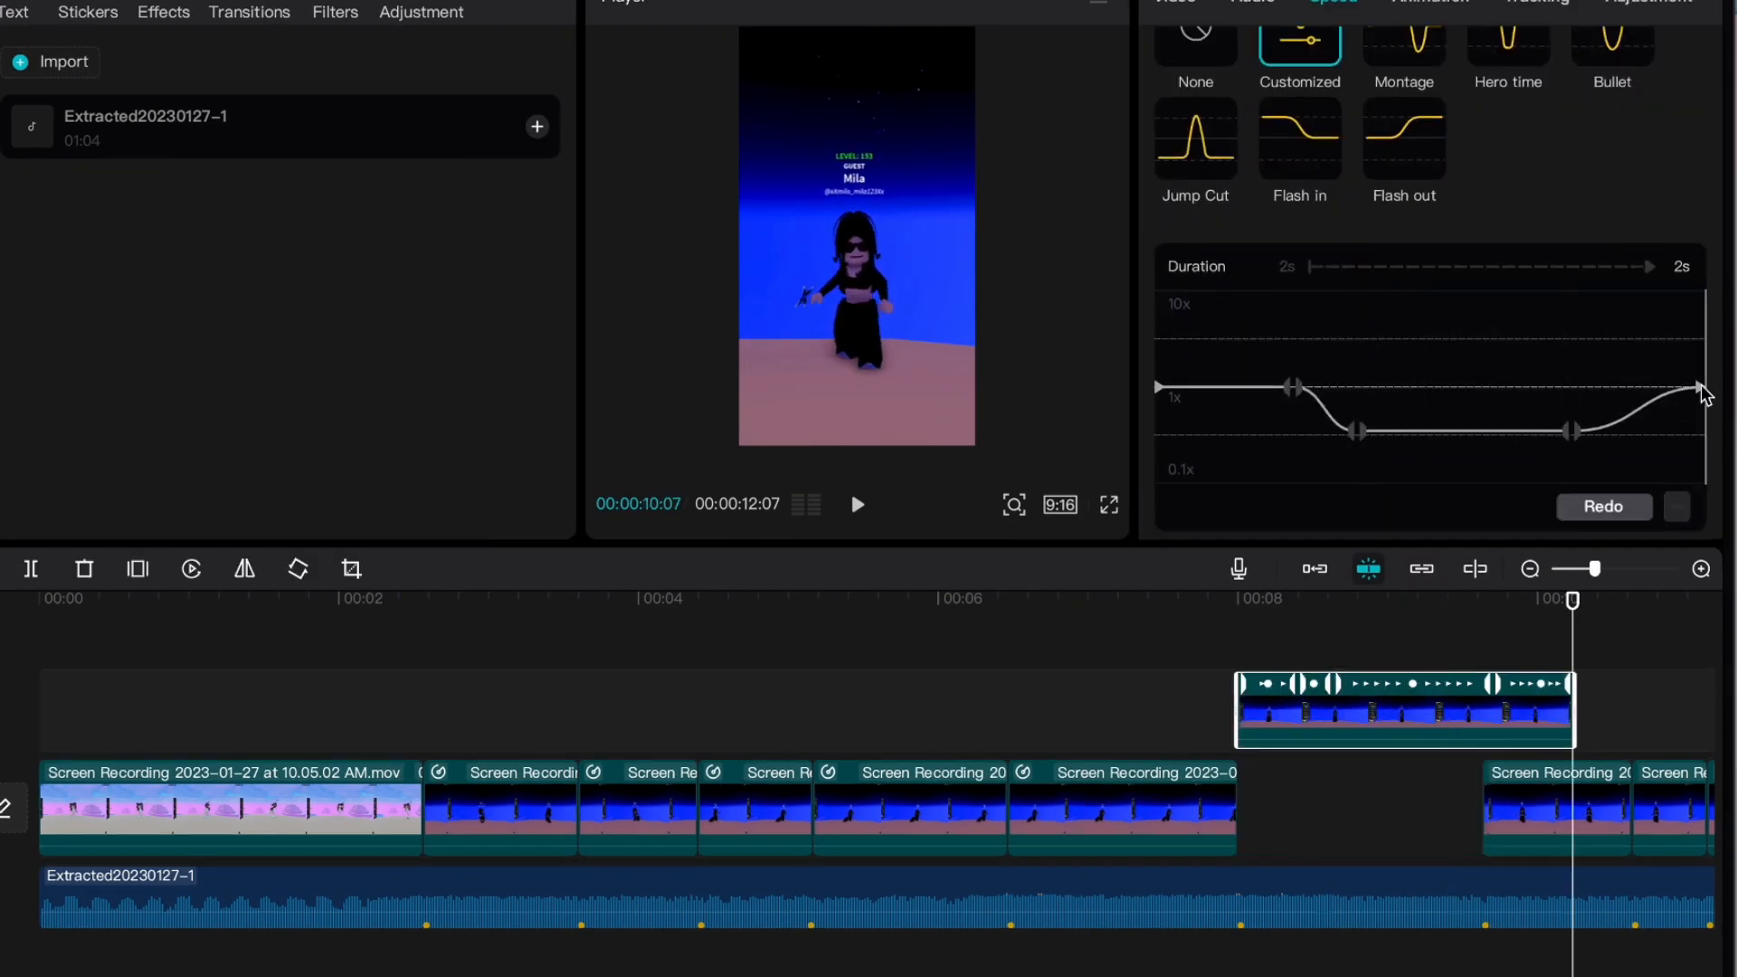
drag(1703, 389, 1703, 431)
key(super+z)
key(super+z)
key(super+z)
Move the middle point of the upper-track clip's speed curve earlier and lower, and shift the three clips after it later on the timeline.
click(1265, 820)
drag(1432, 388, 1347, 424)
scroll(1267, 769, right, 6)
drag(1267, 819, 1366, 818)
drag(1148, 818, 1218, 818)
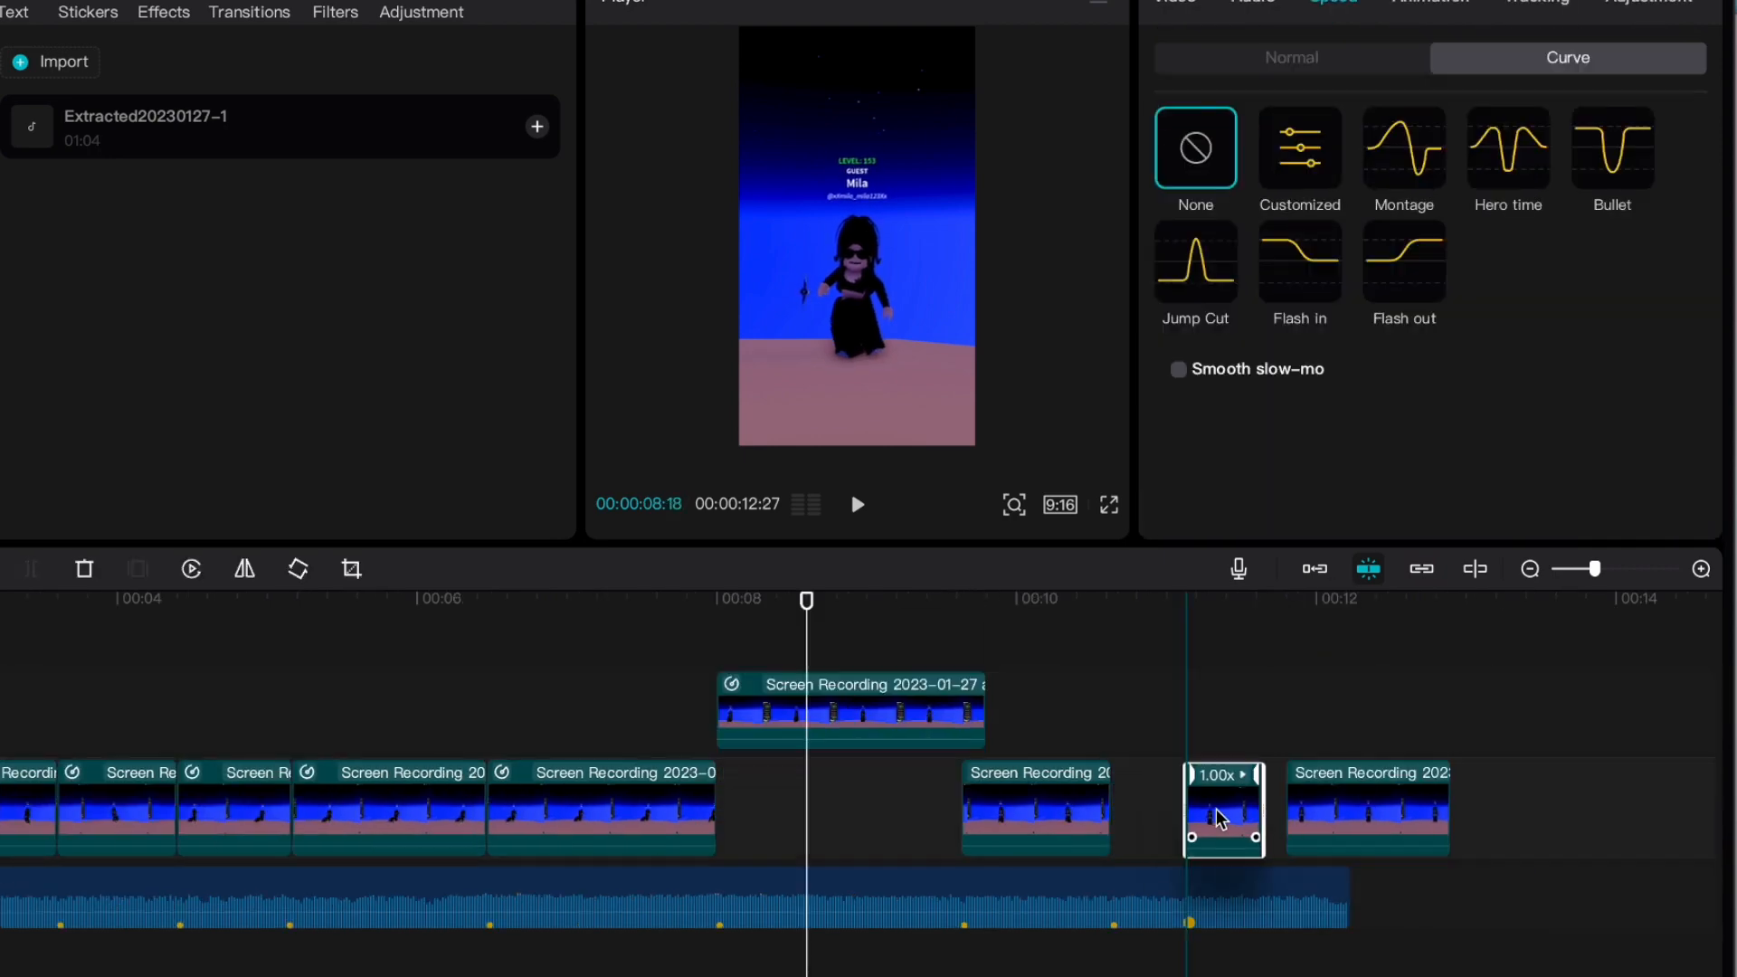
drag(1036, 818, 1125, 818)
Lower the fourth point of the upper-track clip's speed curve to the slow level.
click(923, 715)
drag(1568, 359, 1566, 409)
click(886, 805)
click(980, 705)
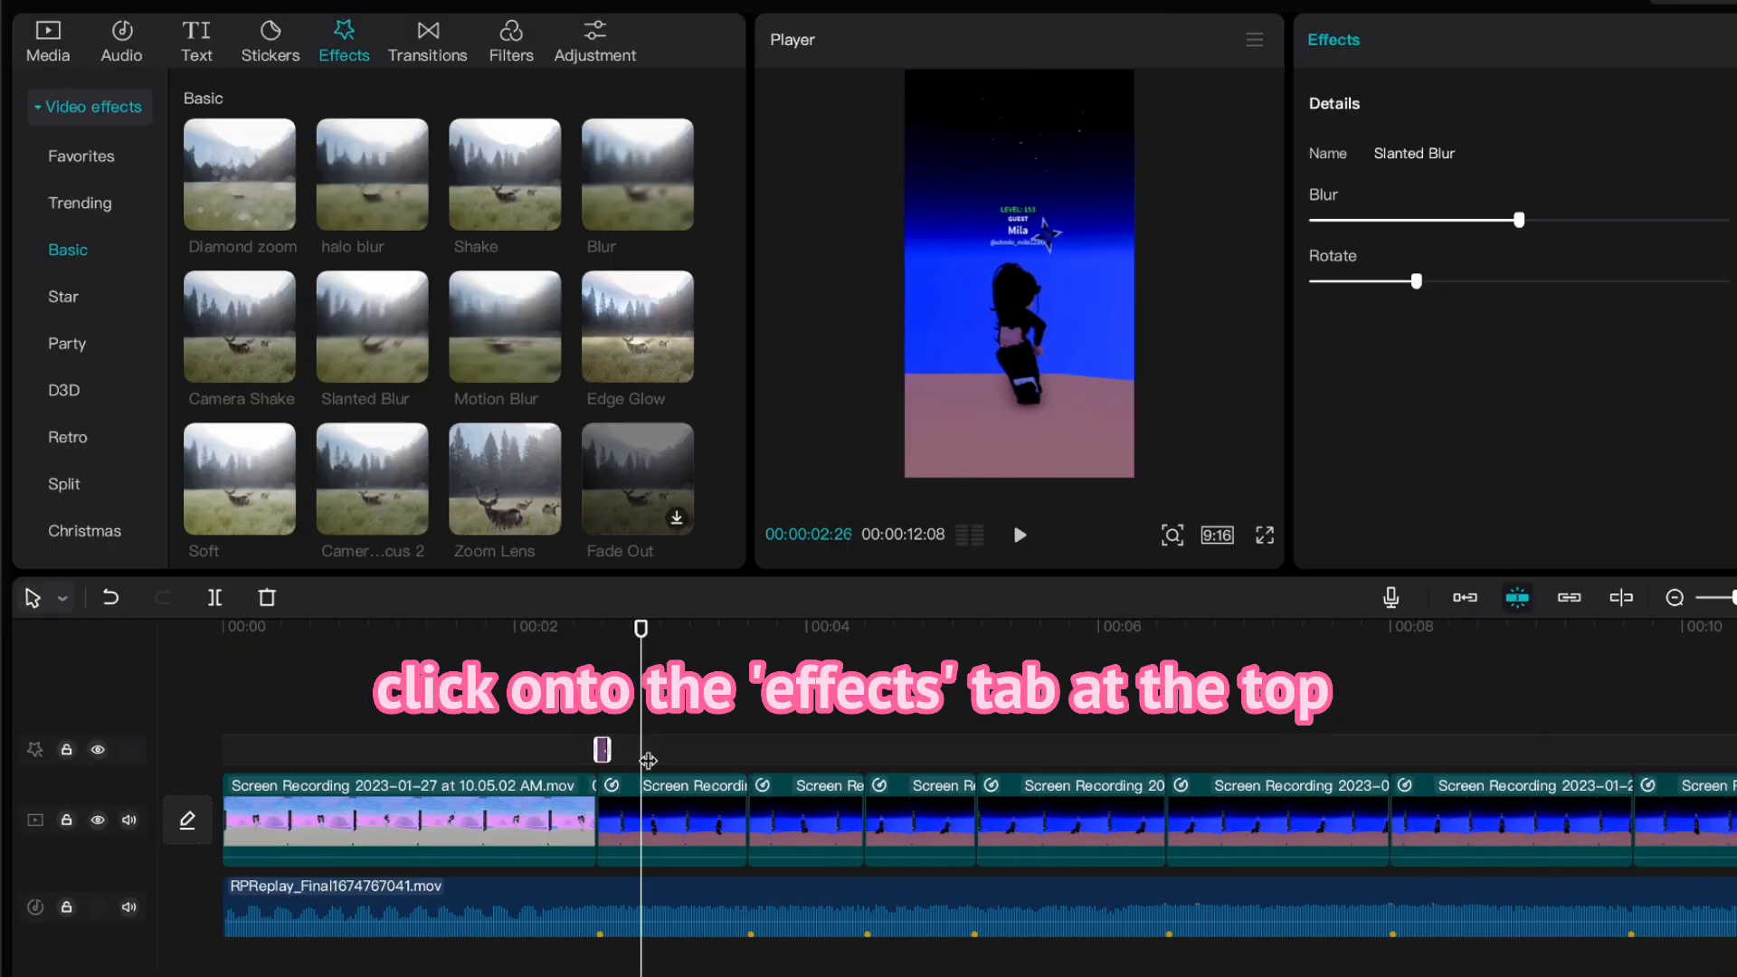
Paste copies of the short Slanted Blur effect at the start of the clips at 00:00:03:18 and 00:00:04:12.
click(752, 755)
key(super+v)
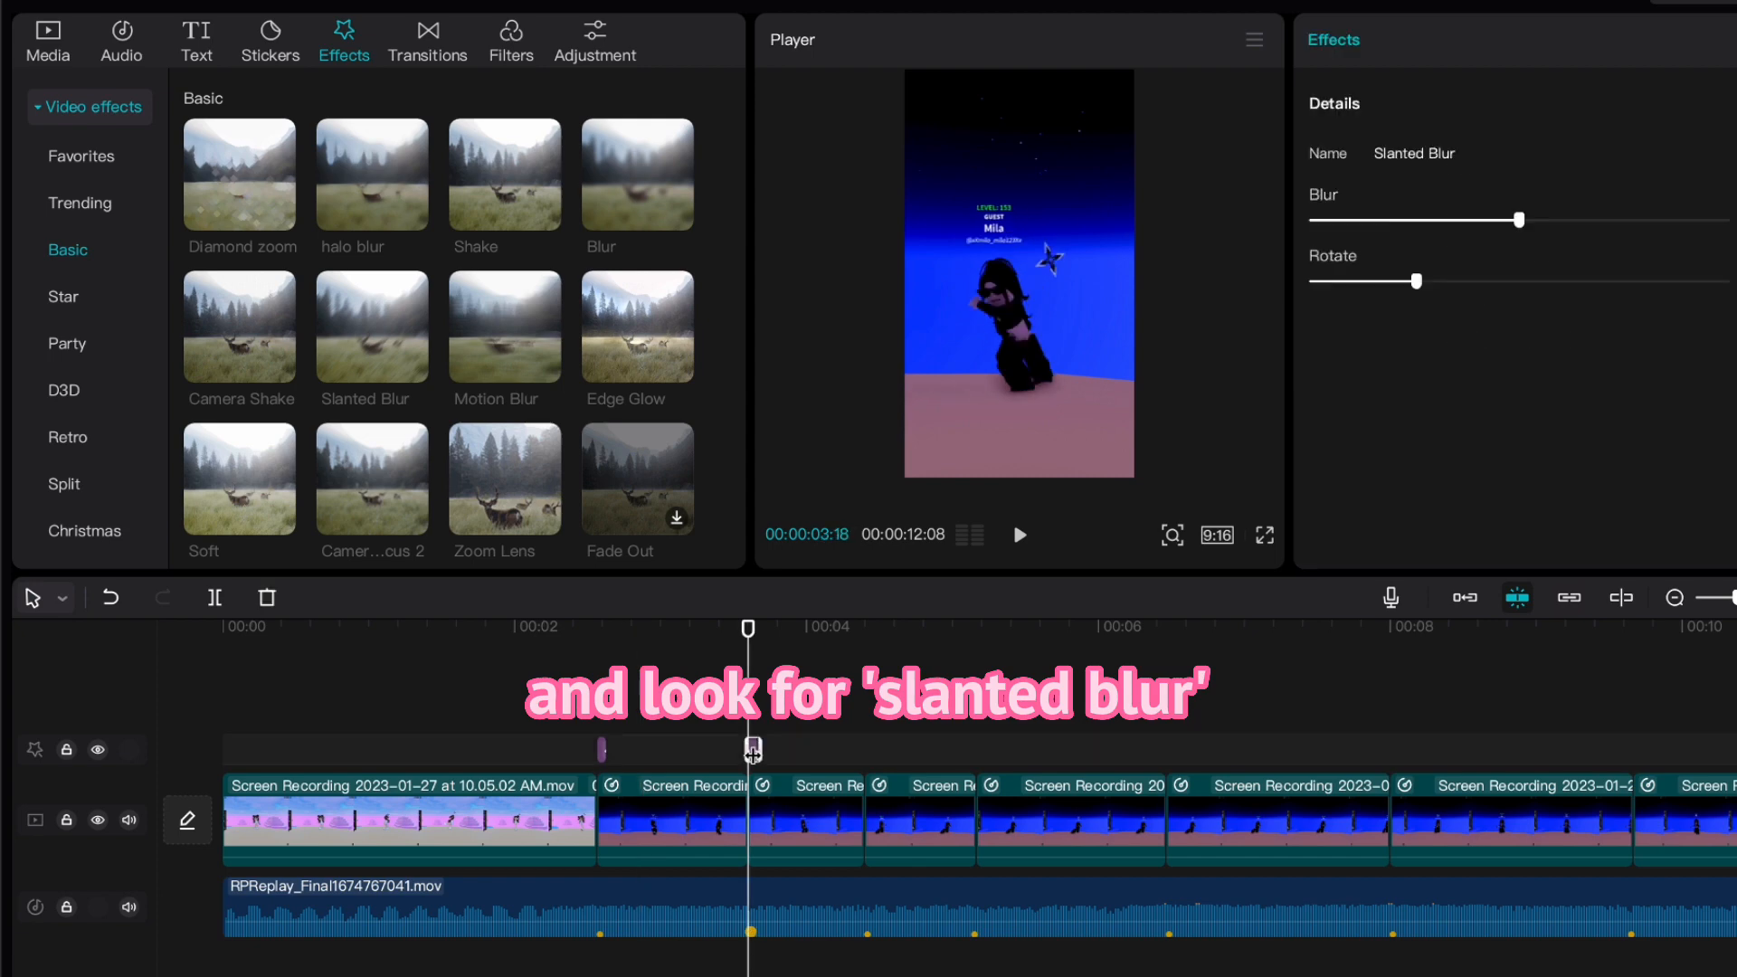
click(851, 751)
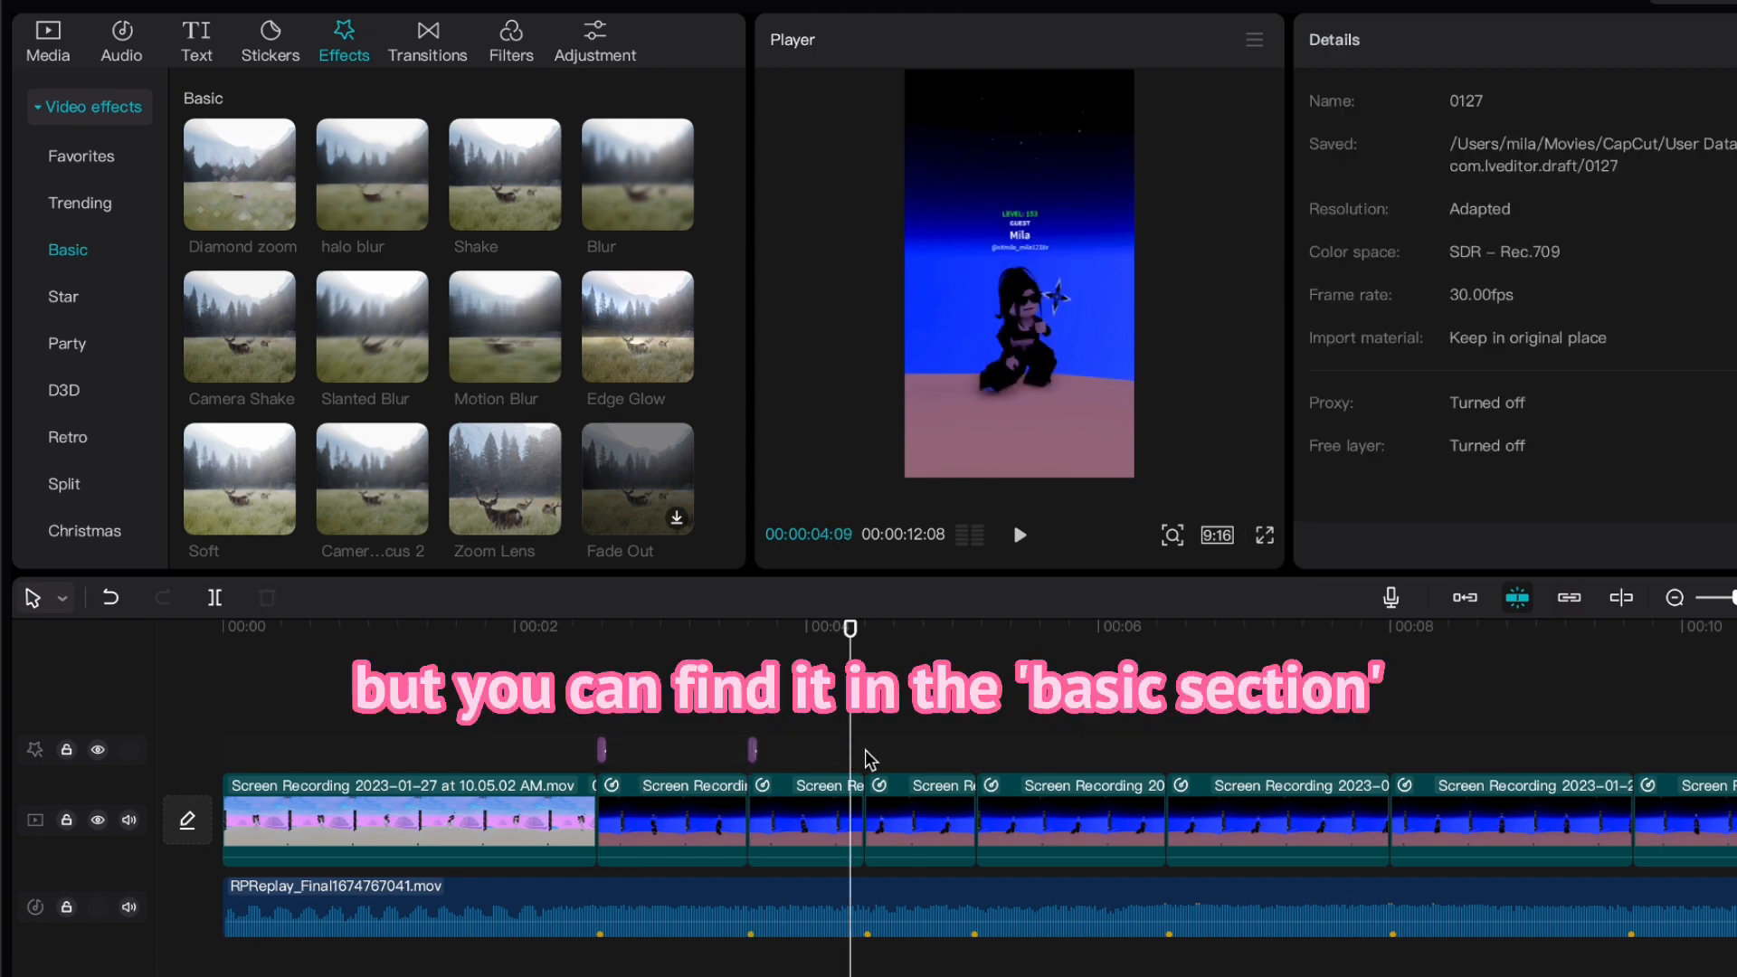
click(866, 754)
key(super+v)
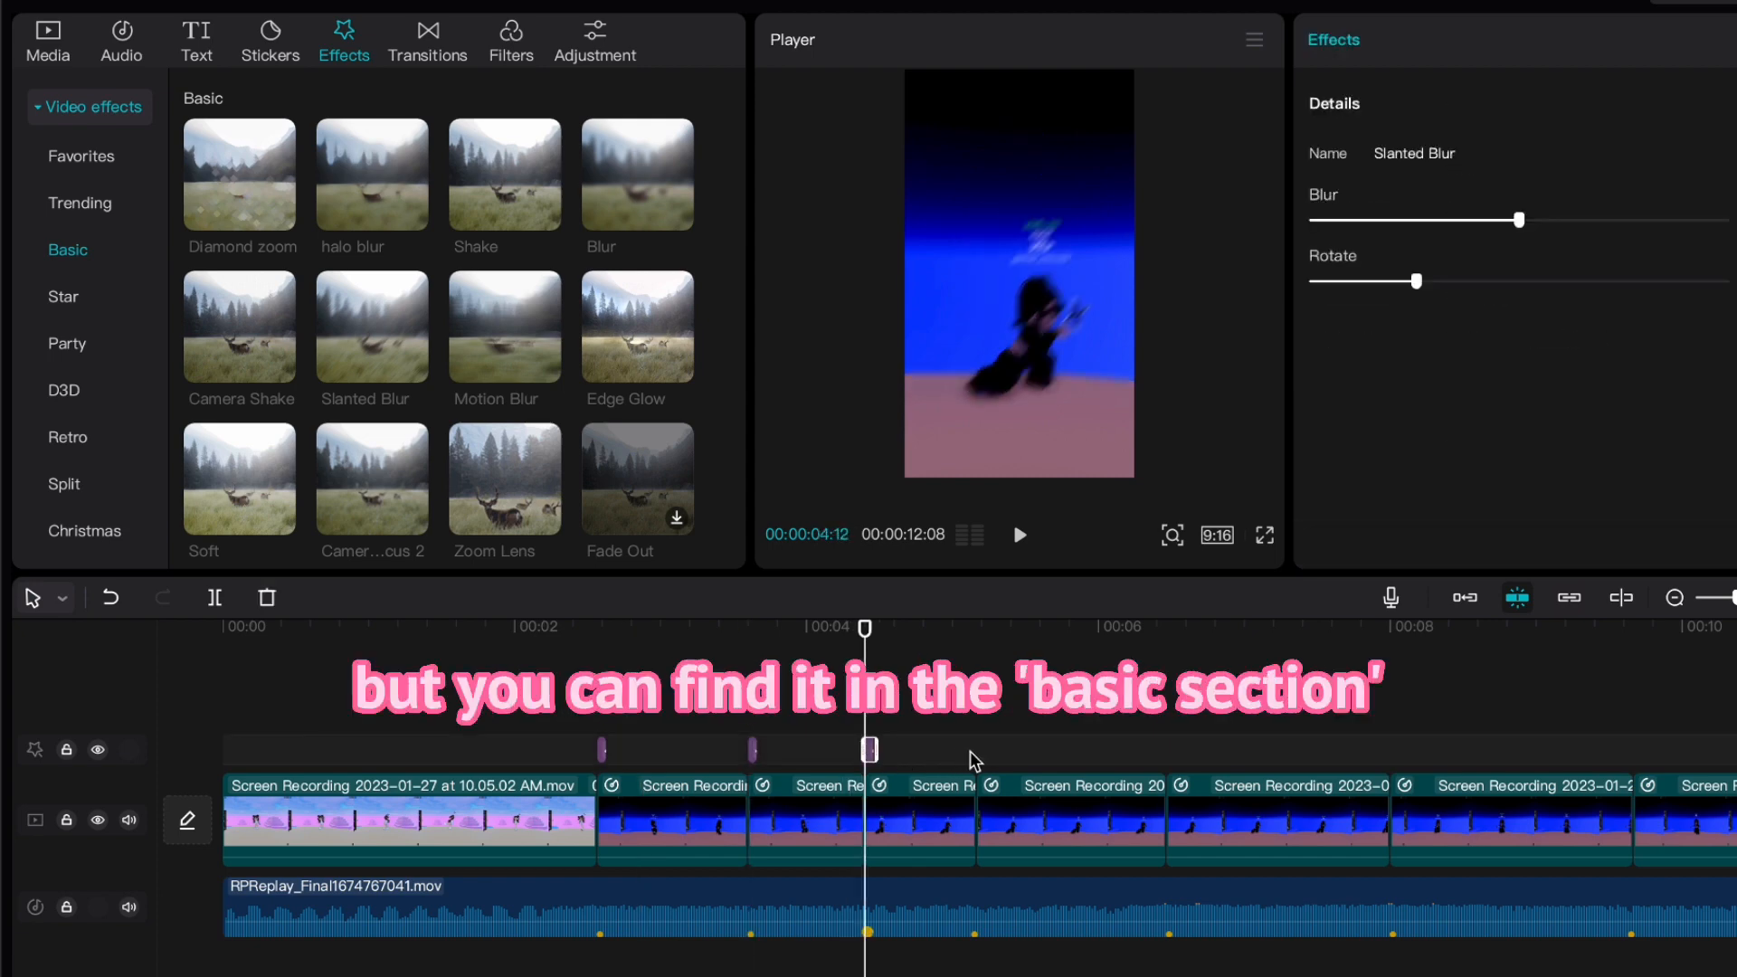
Paste further Slanted Blur copies at the start of the clips at 00:00:05:05, 00:00:06:14 and 00:00:08:00.
click(977, 754)
key(super+v)
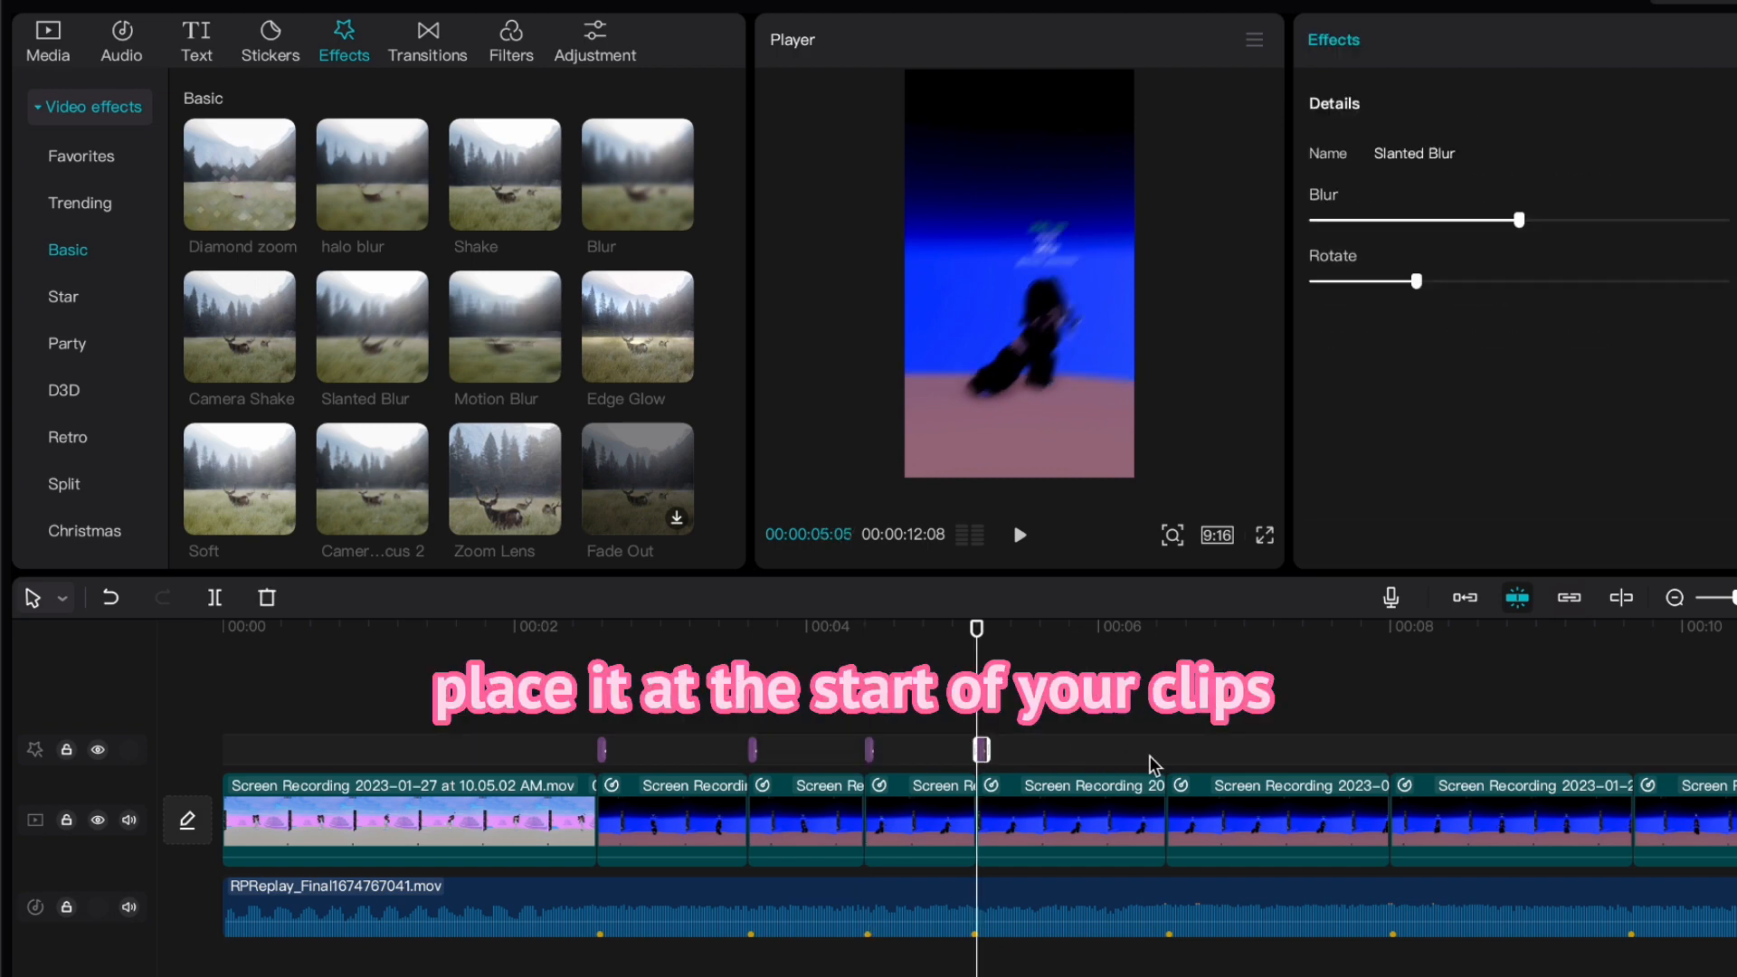
click(1167, 755)
key(super+v)
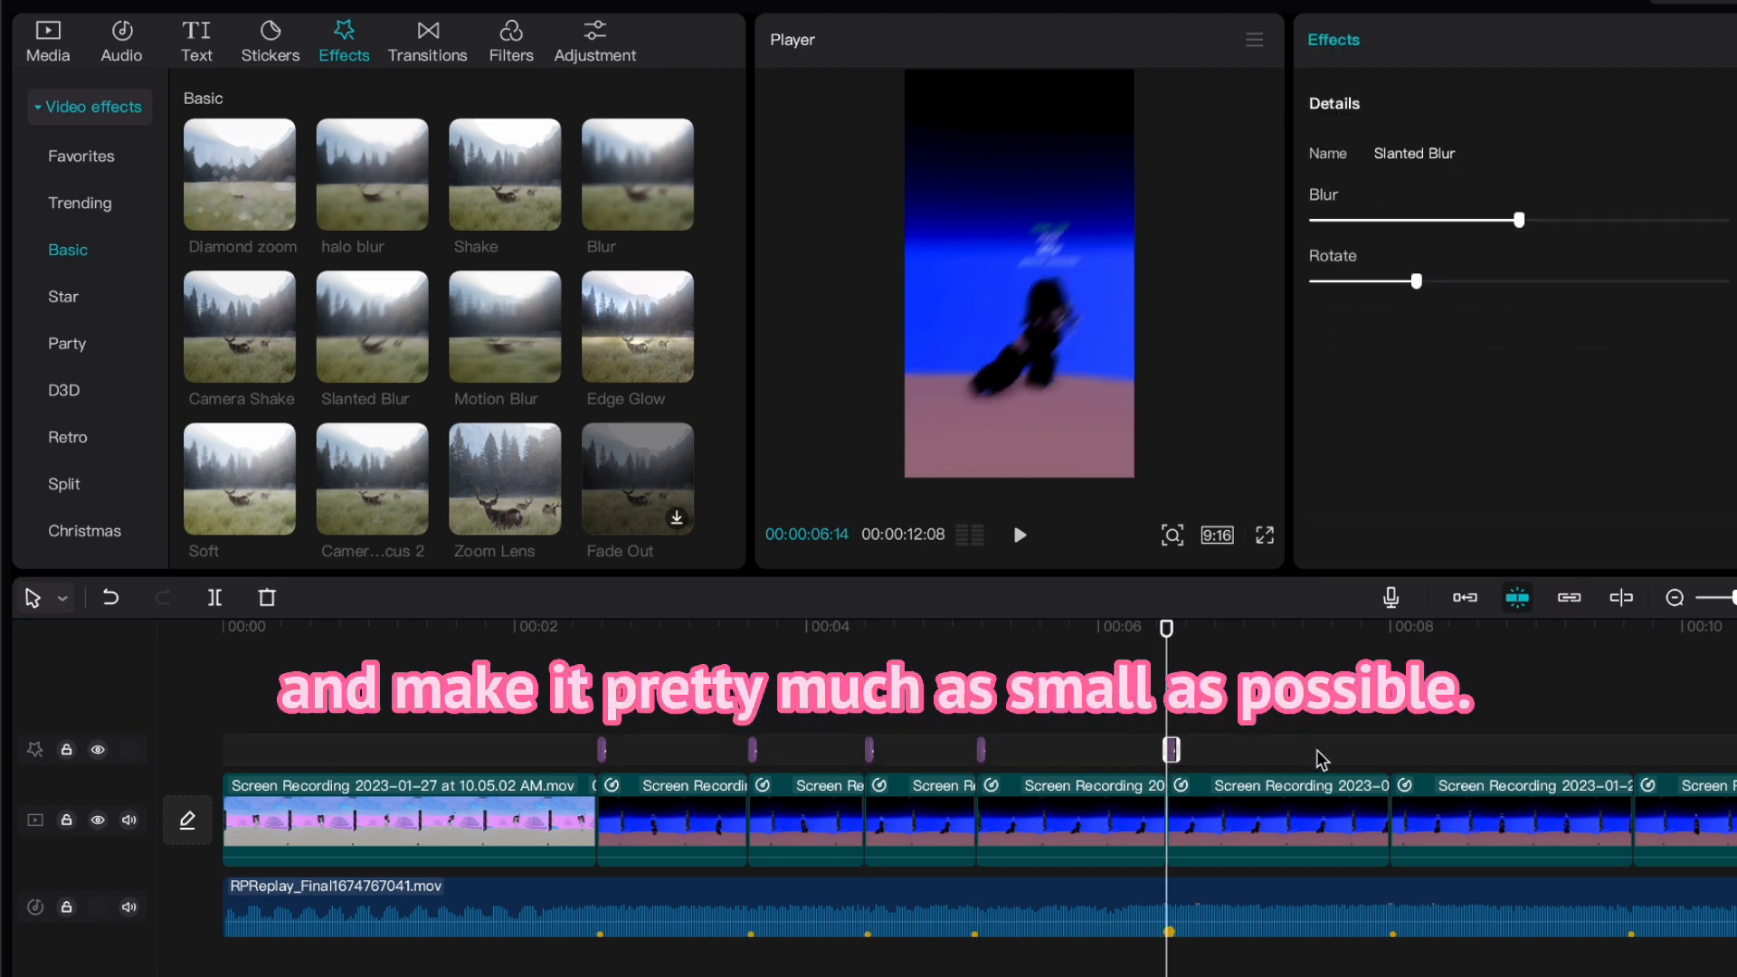
click(1380, 755)
key(super+v)
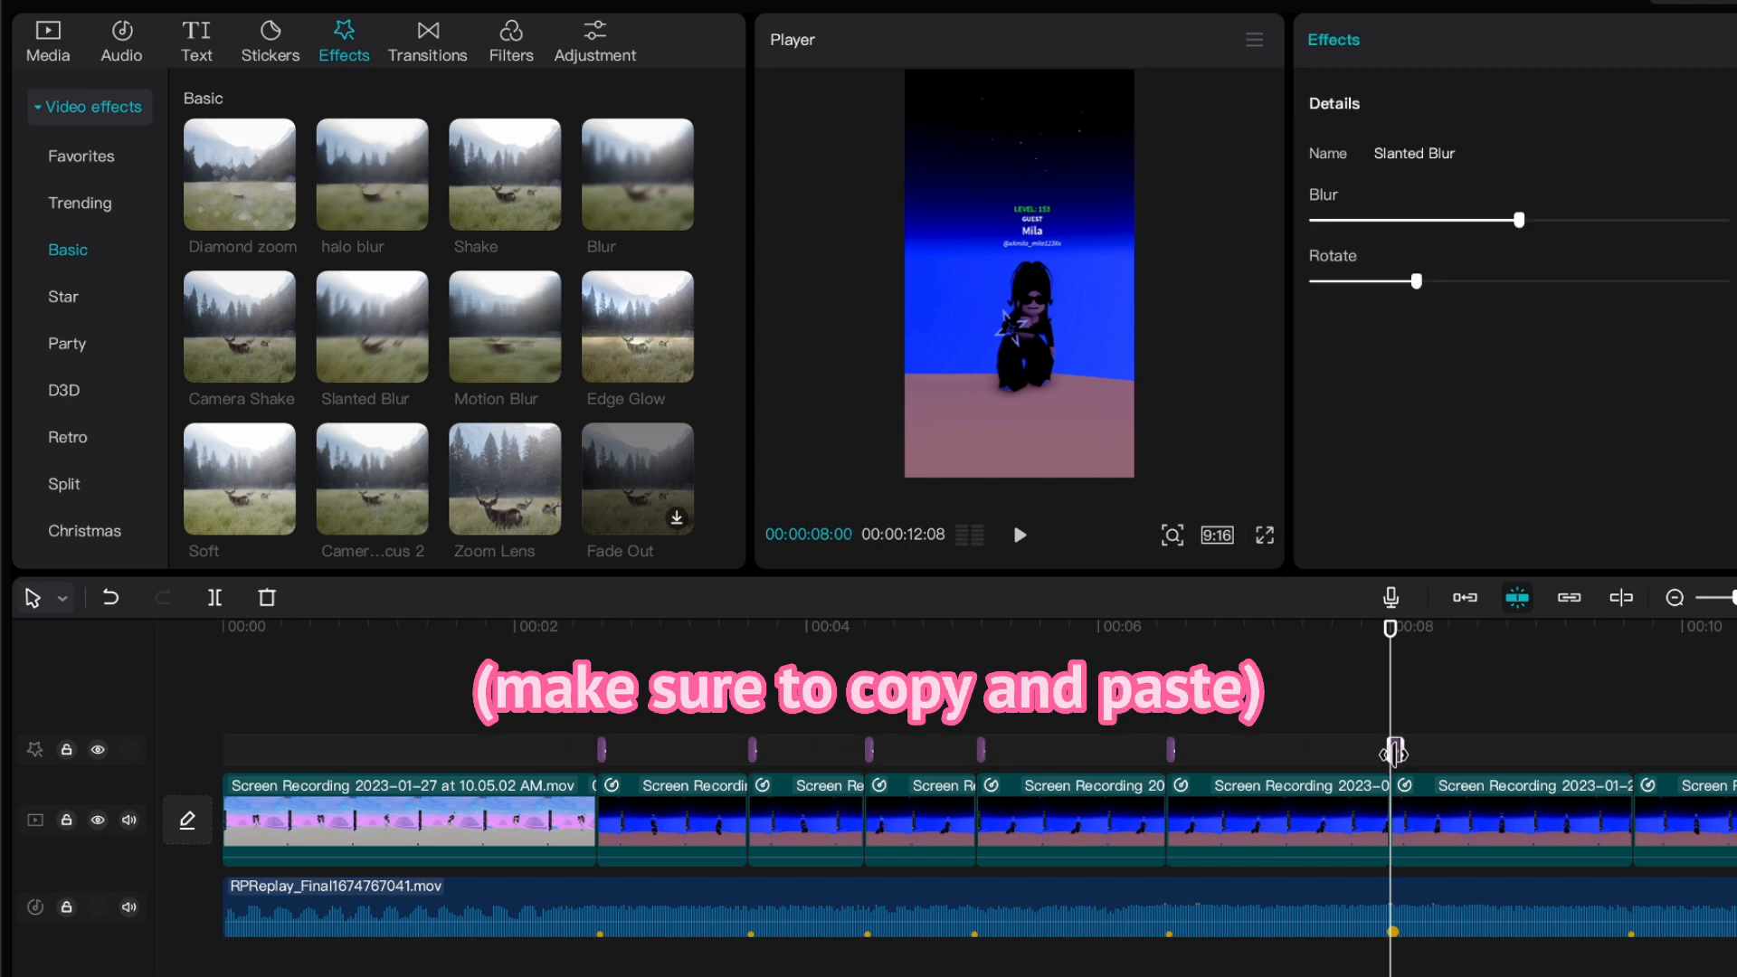
Paste Slanted Blur copies at the start of the last three clips, at 00:00:09:20, 00:00:10:19 and 00:00:11:04.
scroll(1393, 754, right, 5)
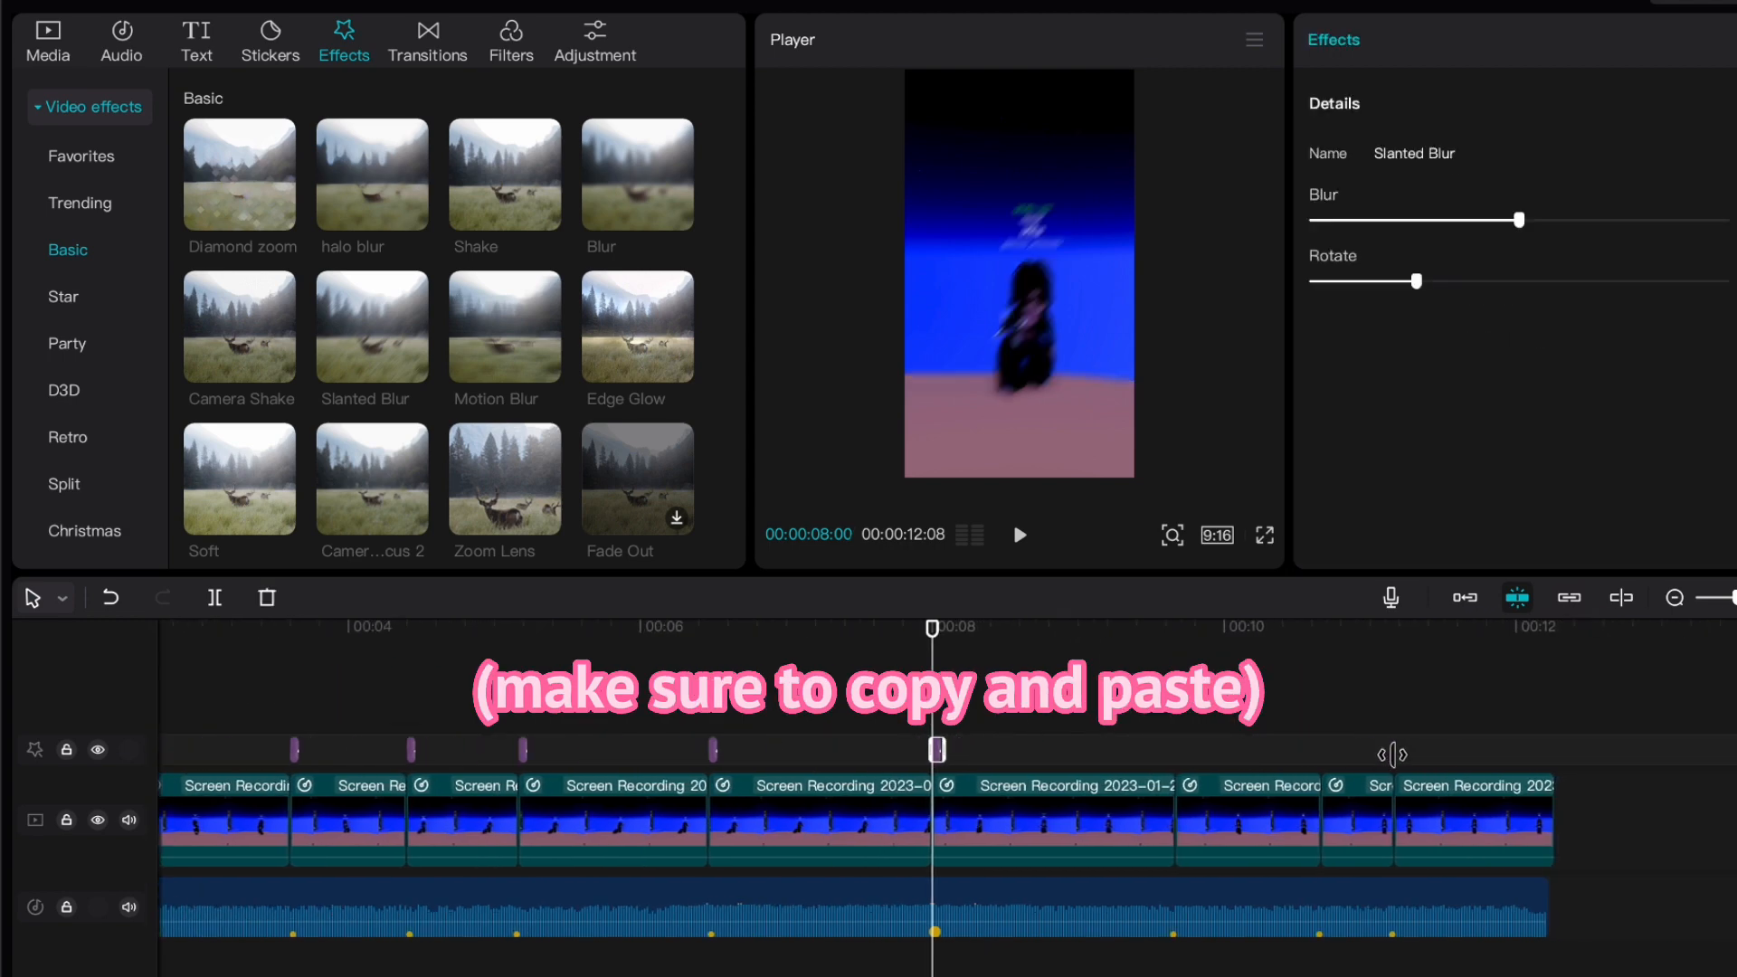
click(1166, 768)
click(1166, 768)
key(super+v)
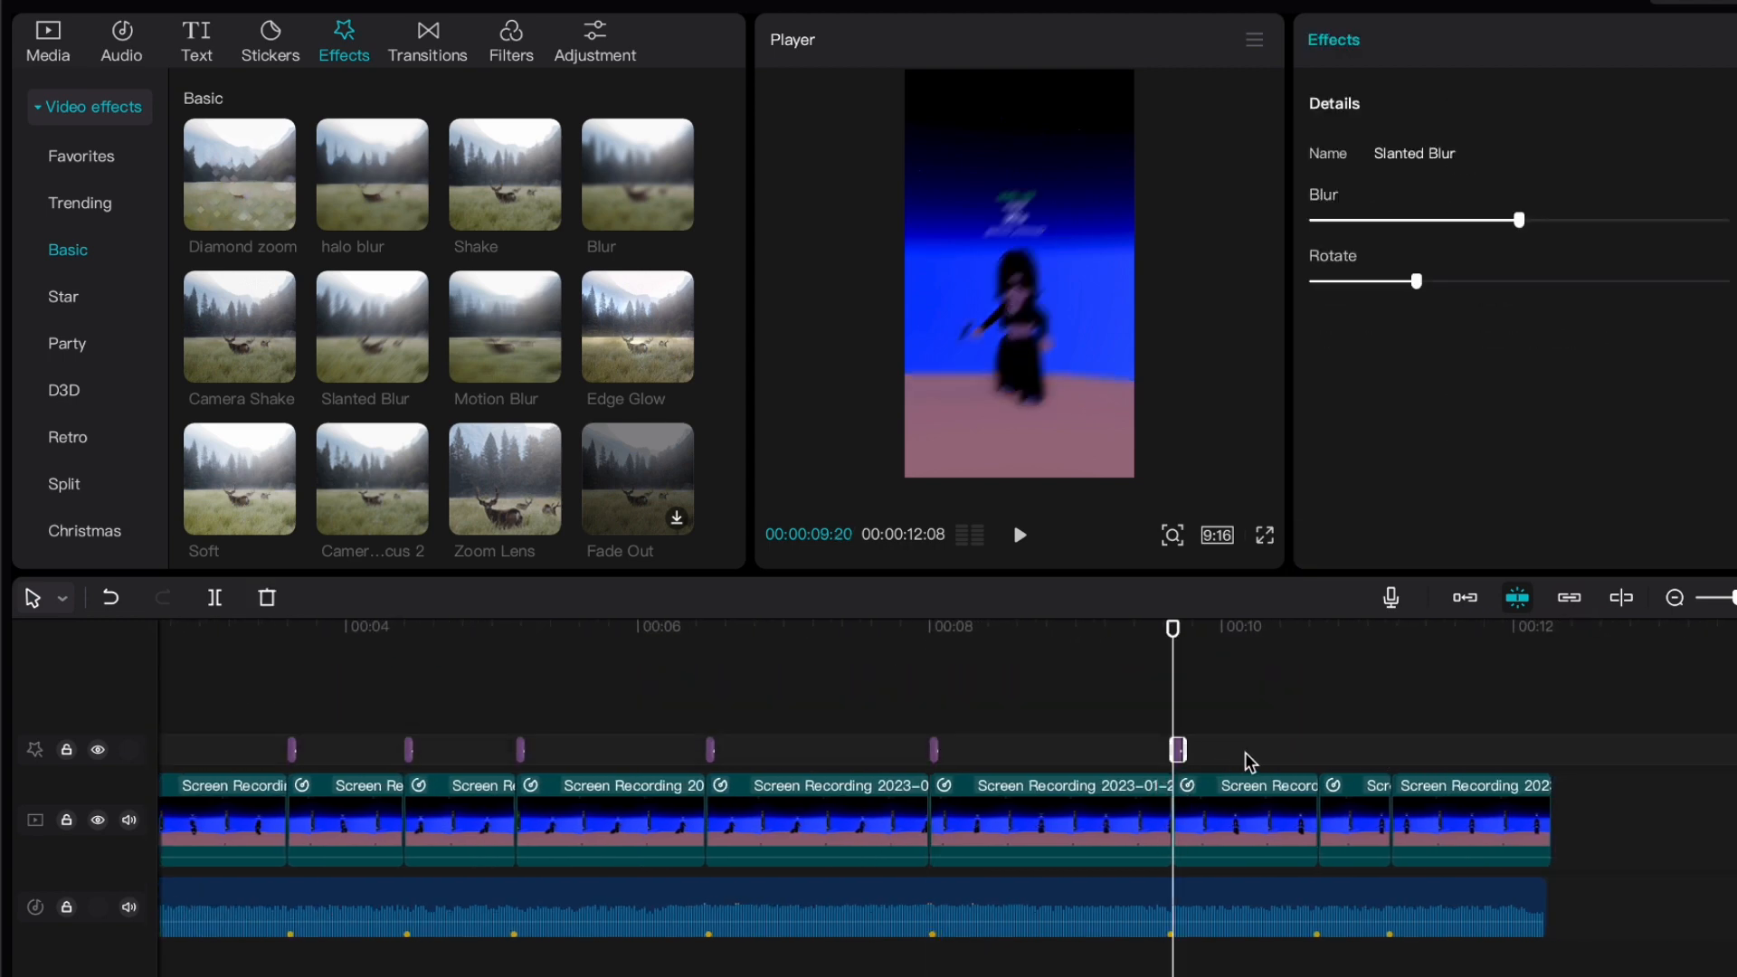
click(1309, 768)
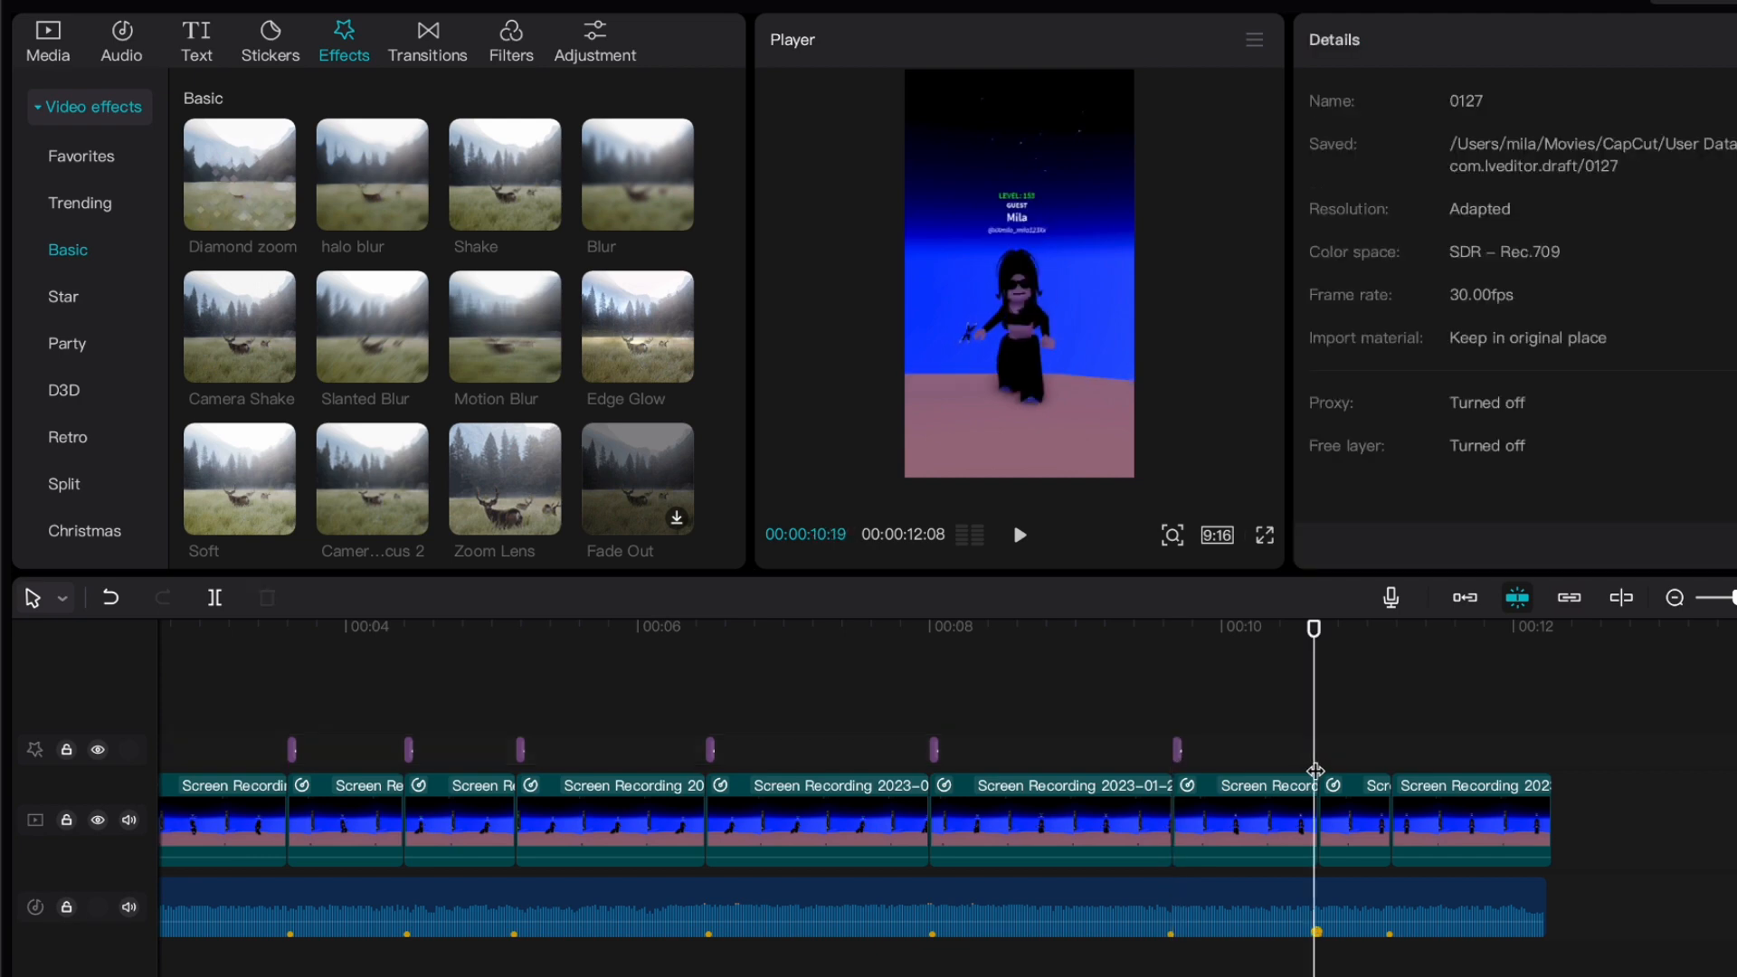
key(super+v)
click(1380, 758)
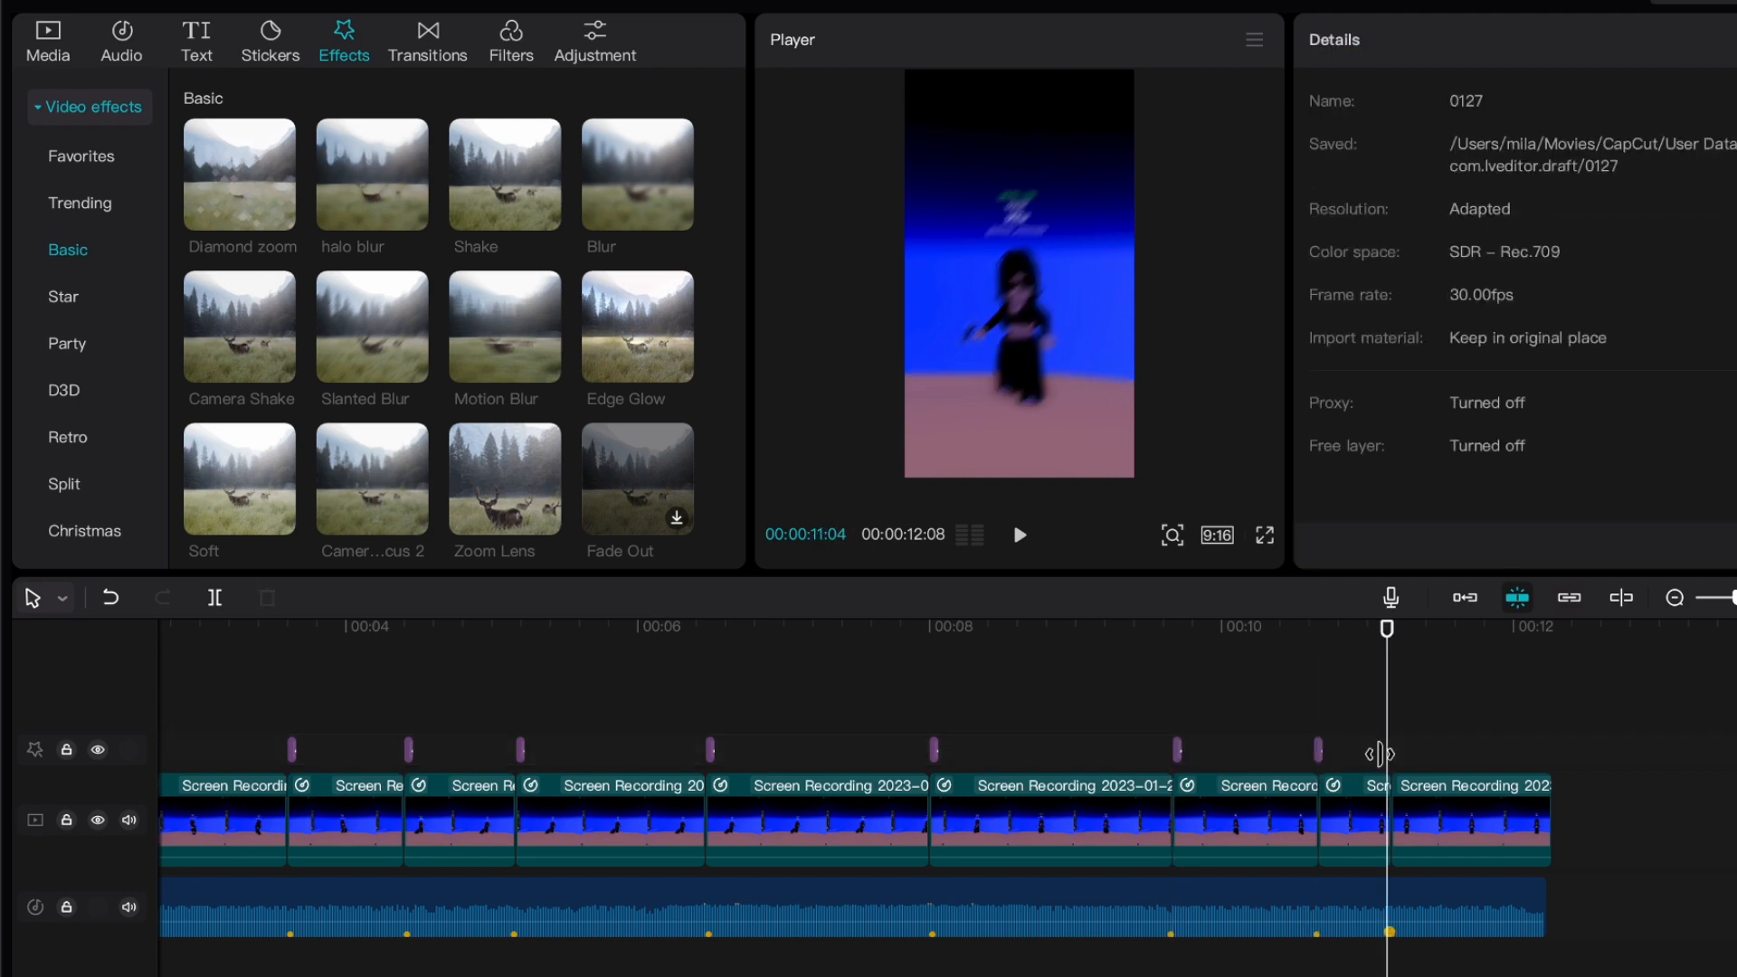
click(1405, 763)
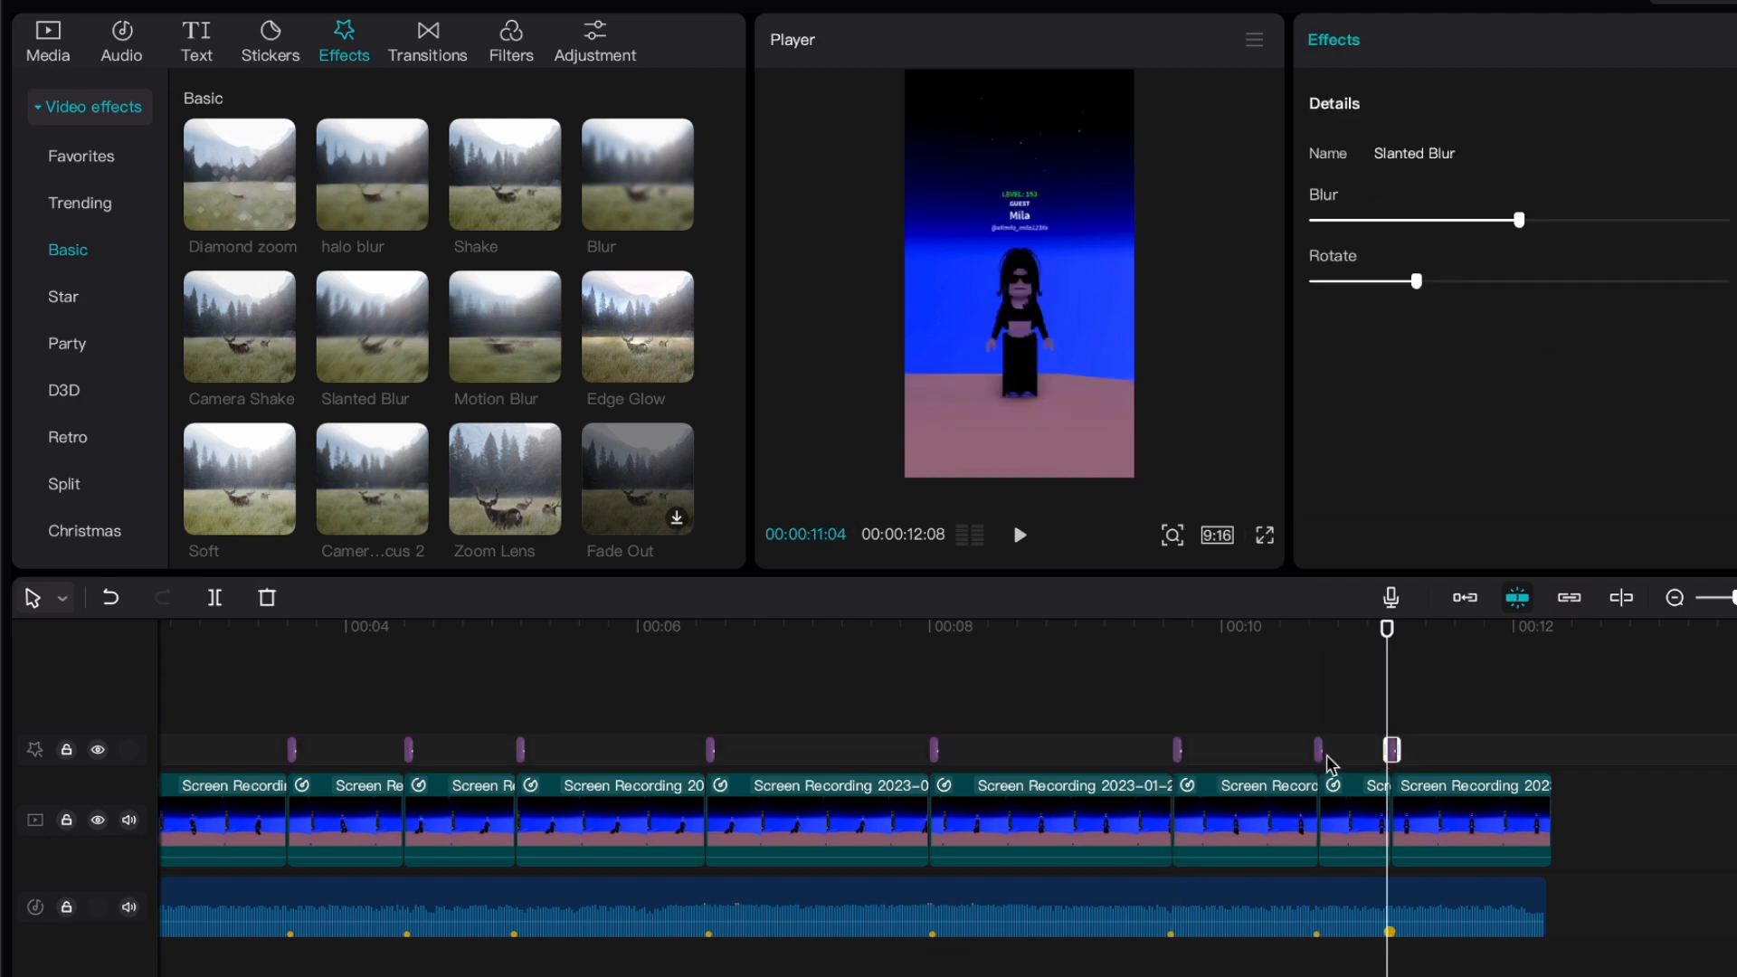
Return to the first cut near 00:00:02:19 and play back the edit to check the blur effects.
scroll(742, 776, left, 5)
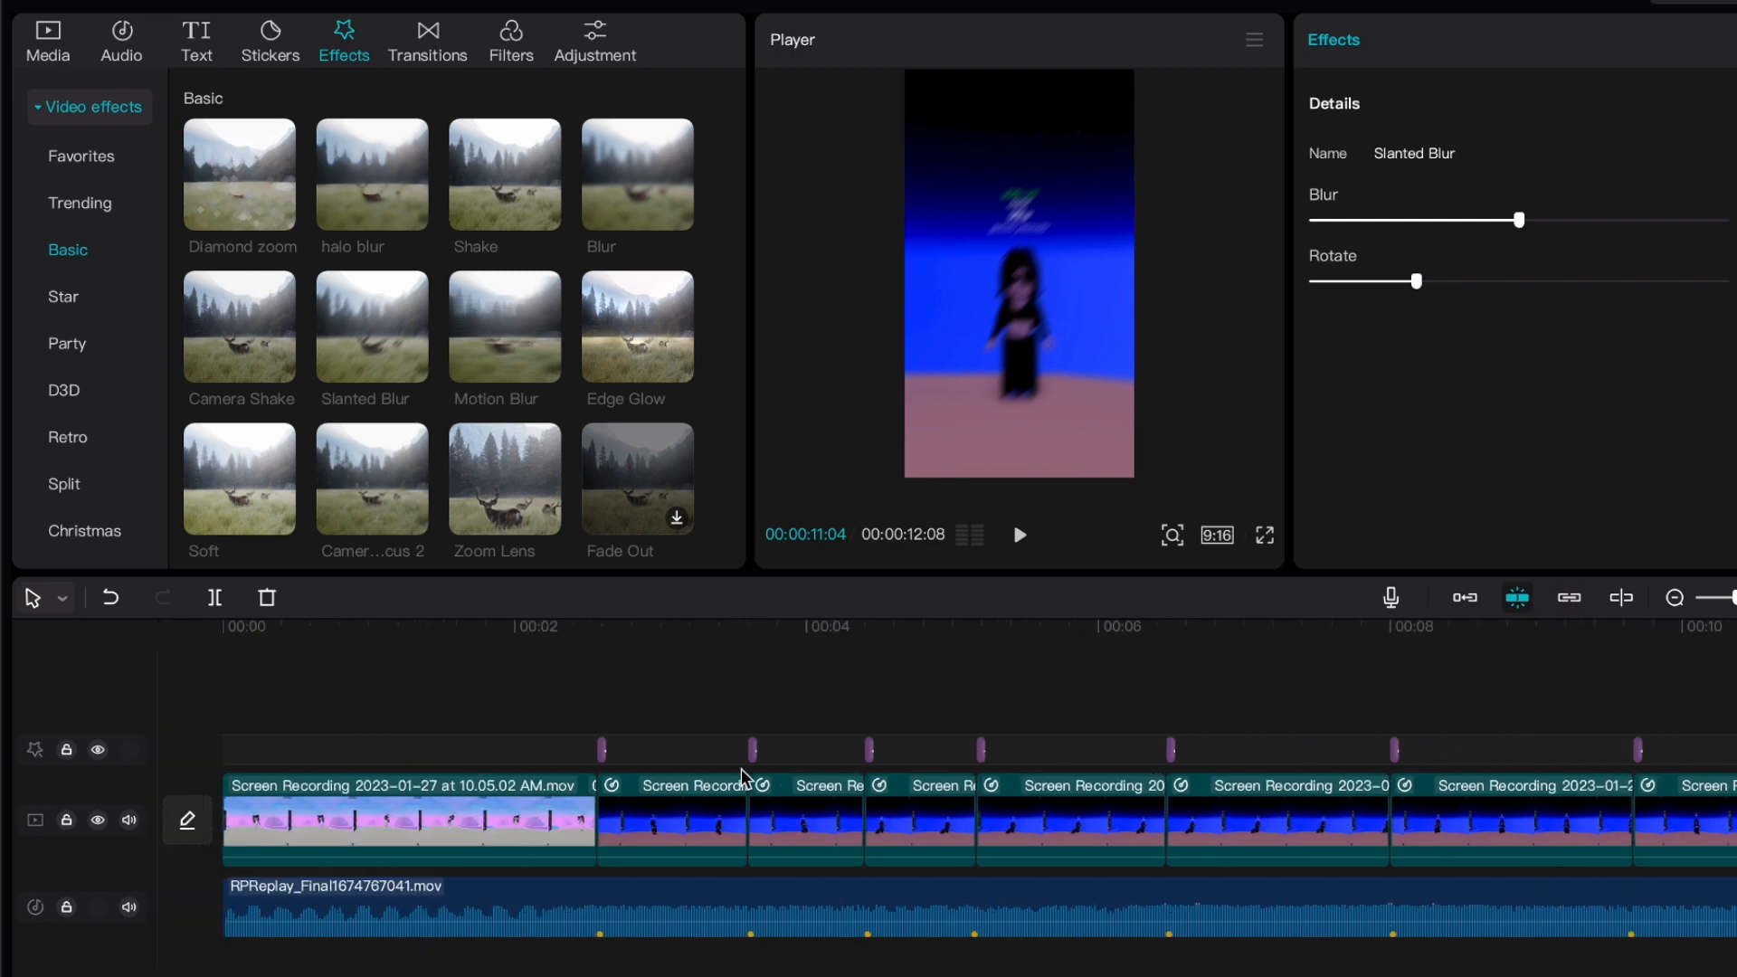
click(568, 735)
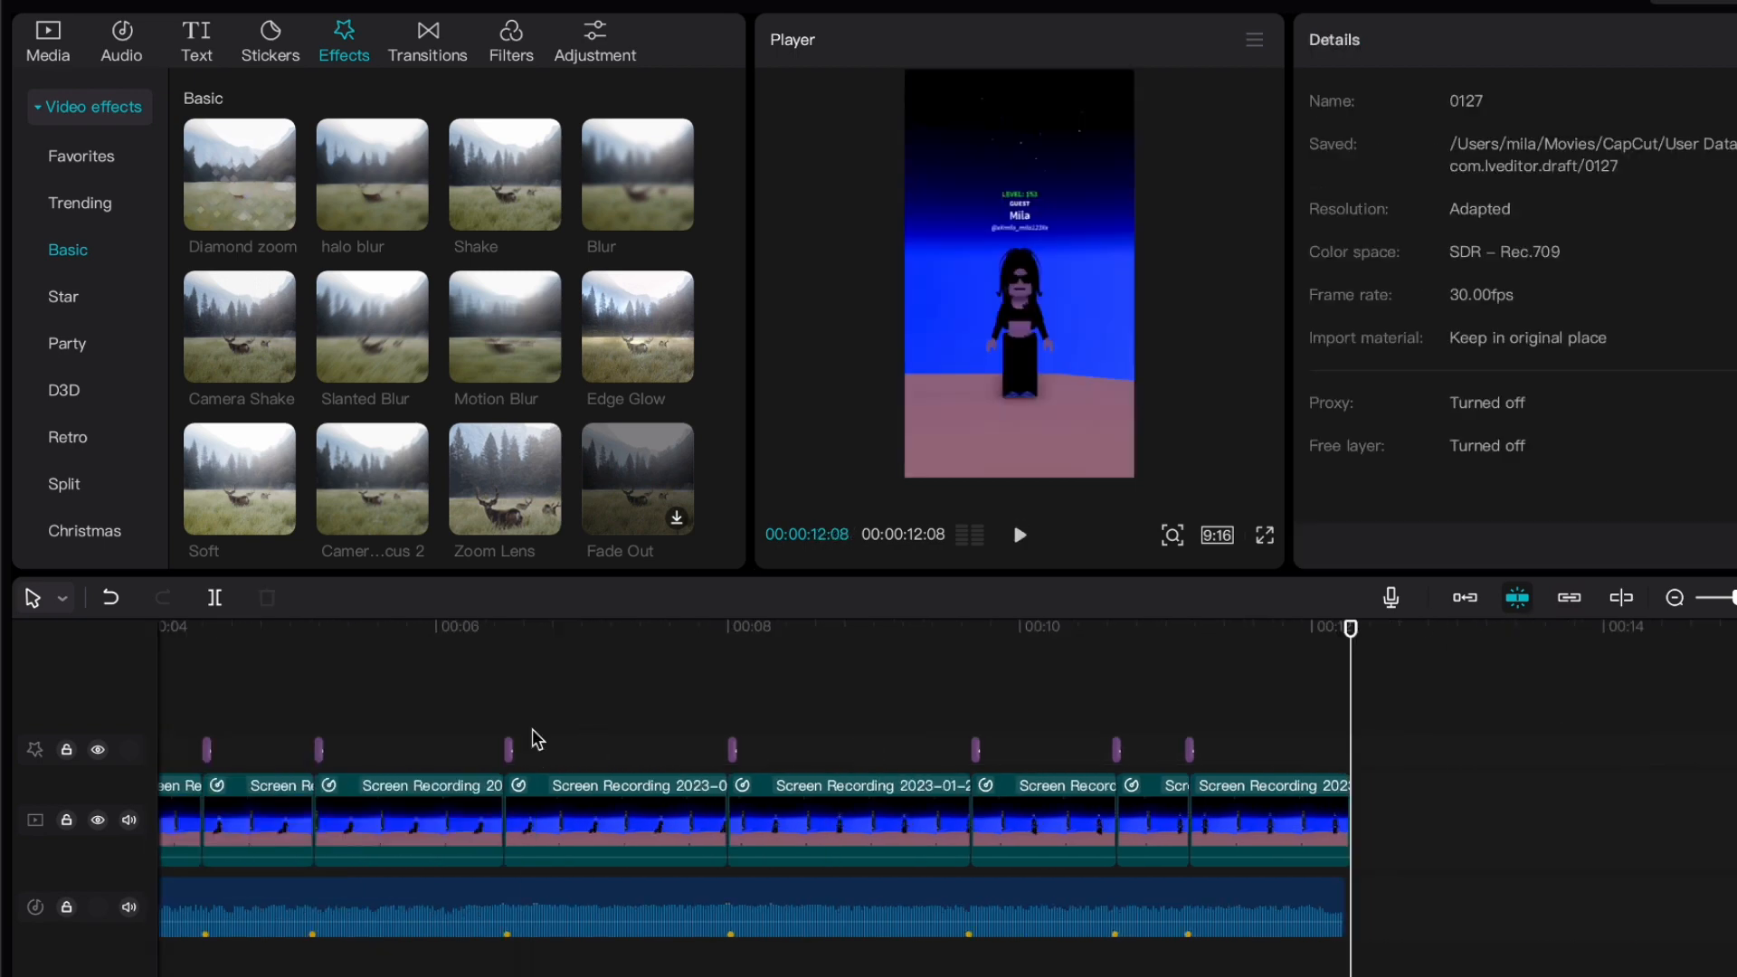
scroll(537, 738, left, 5)
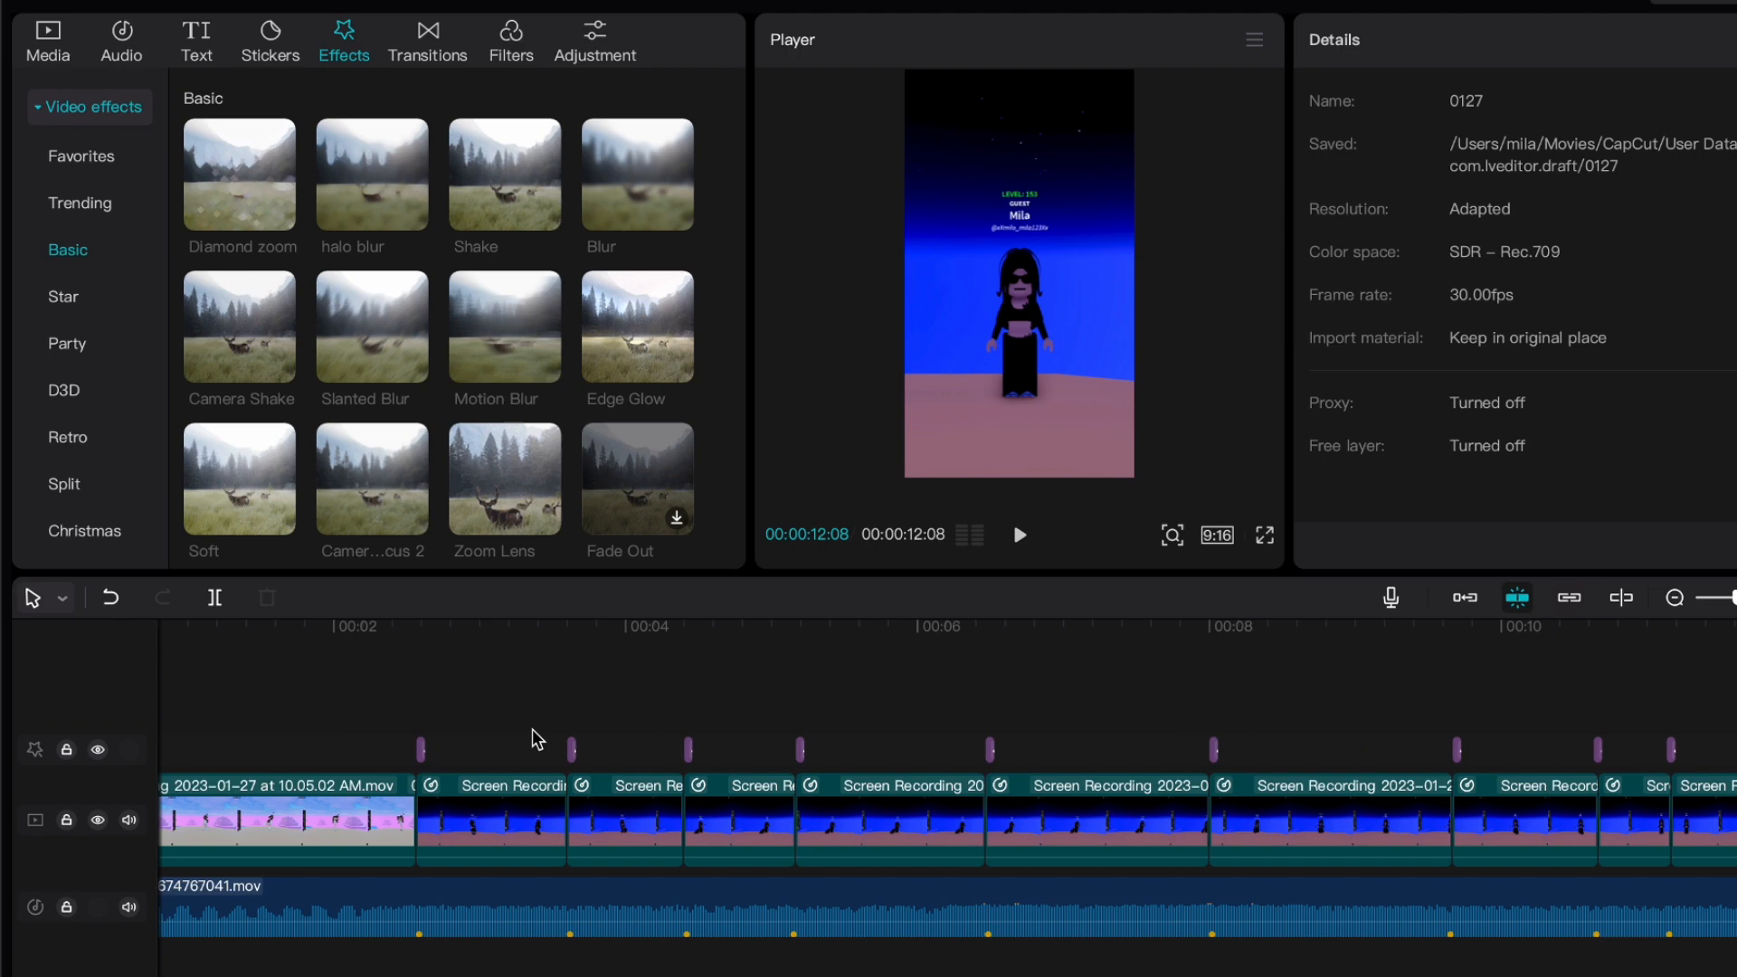
click(579, 704)
key(space)
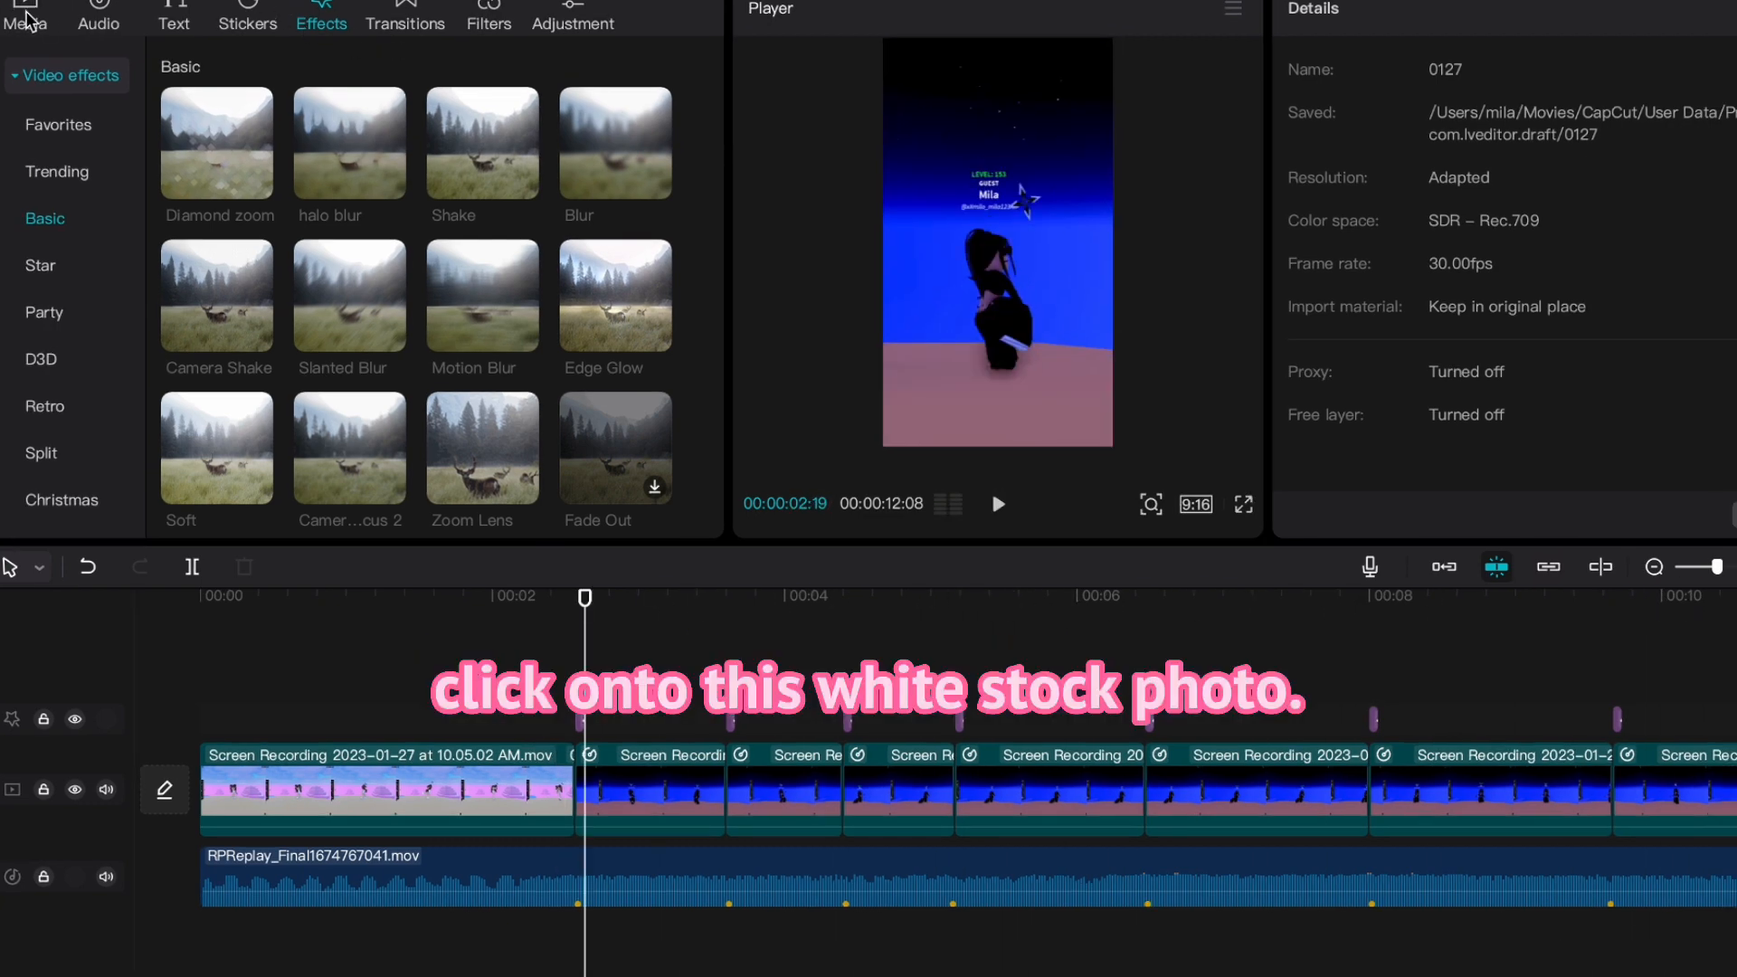
Add the white B&W stock image from the library above the first blue-background clip and scale it to 334% to fill the frame.
click(29, 20)
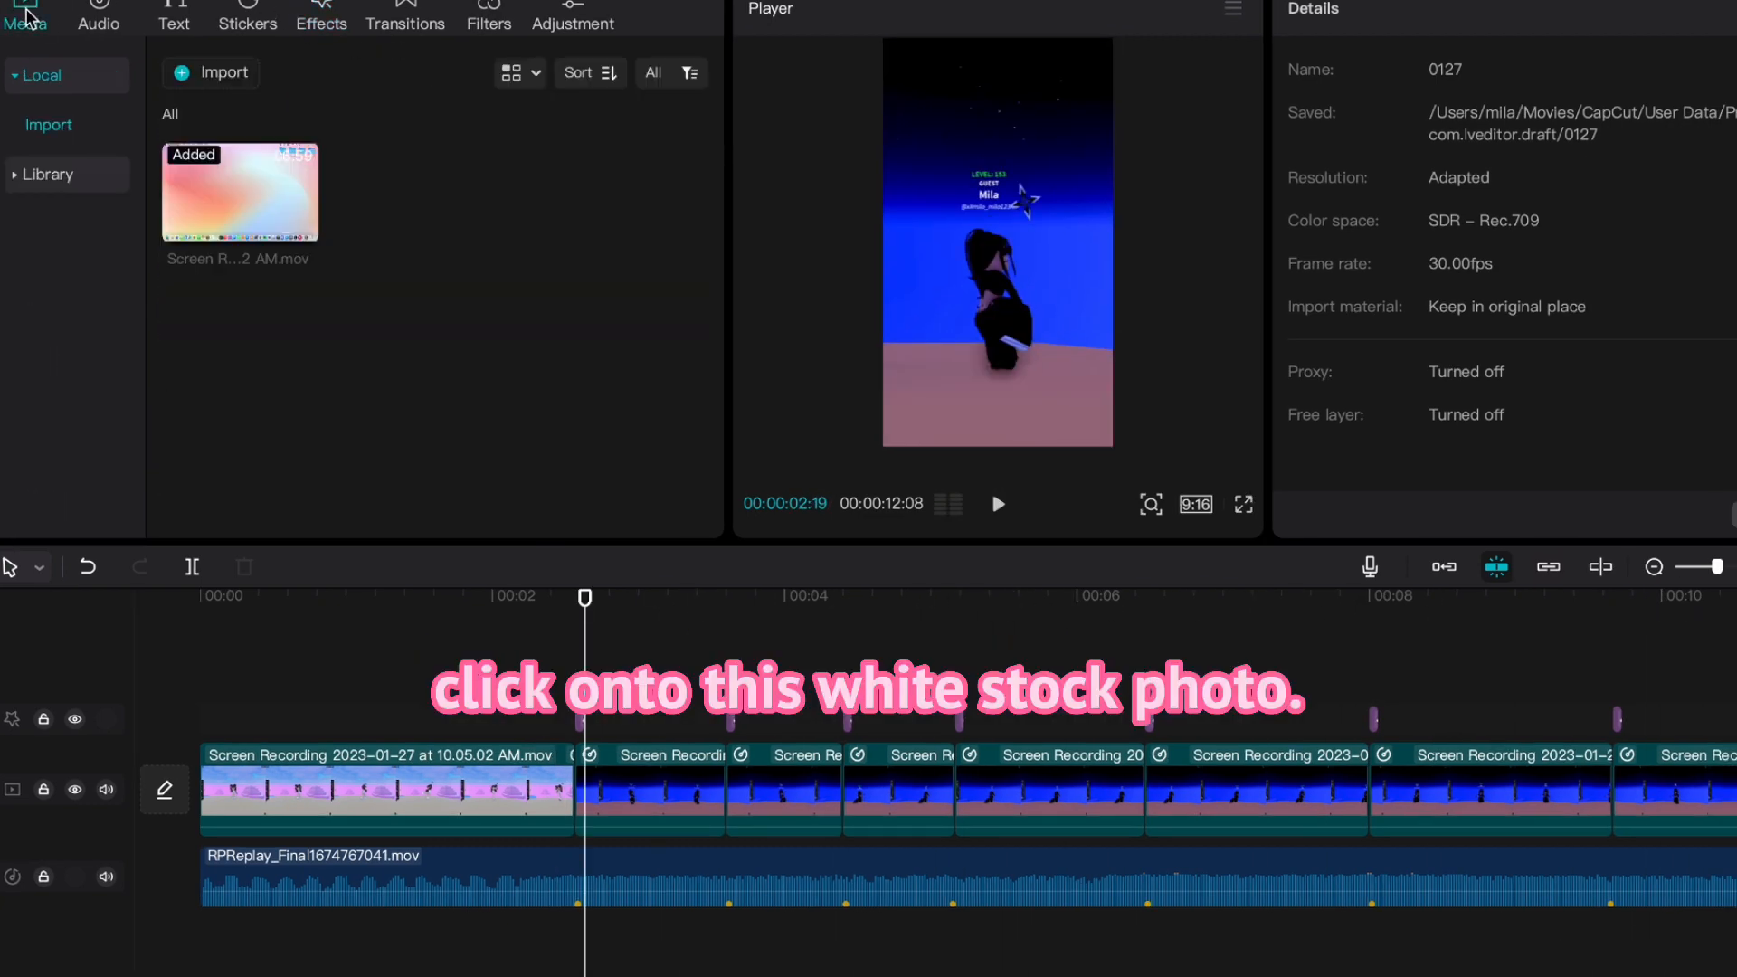
click(50, 175)
click(660, 175)
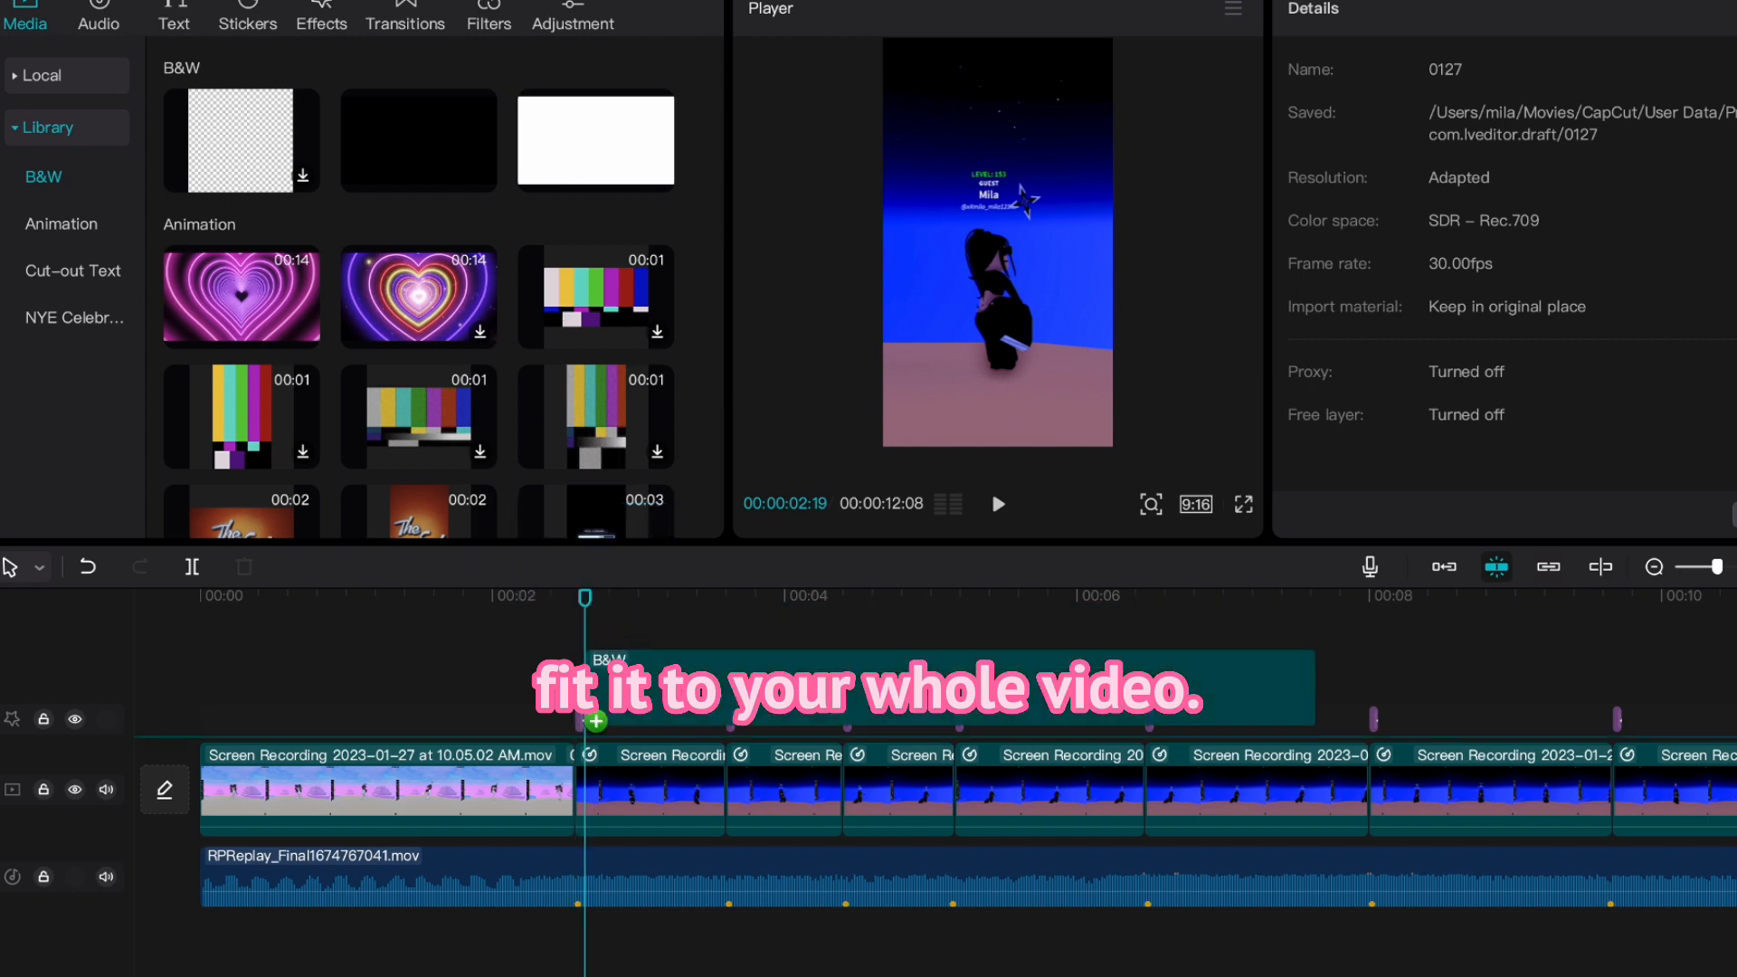
drag(1115, 308, 1253, 501)
Trim the white overlay to end at about 00:00:03:00, near the middle of the clip beneath it.
drag(1303, 769, 641, 808)
click(1303, 783)
click(1285, 751)
click(605, 681)
click(597, 733)
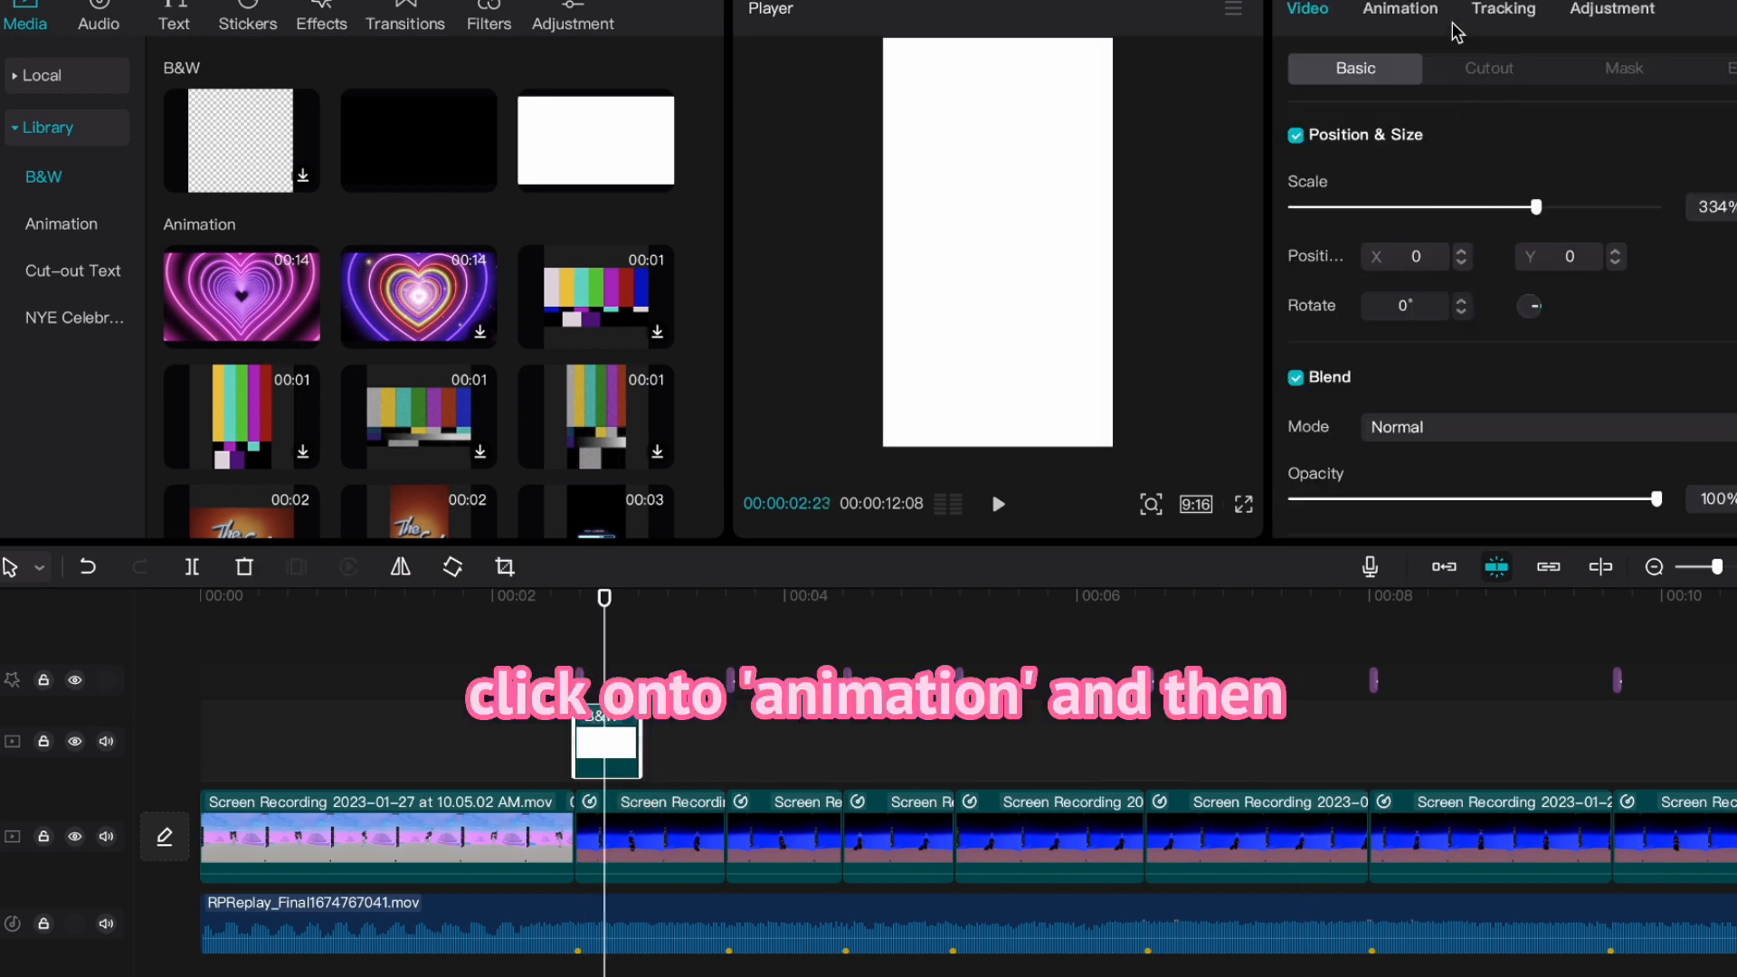
Apply the Fade Out exit animation to the white overlay.
click(1408, 16)
click(1509, 68)
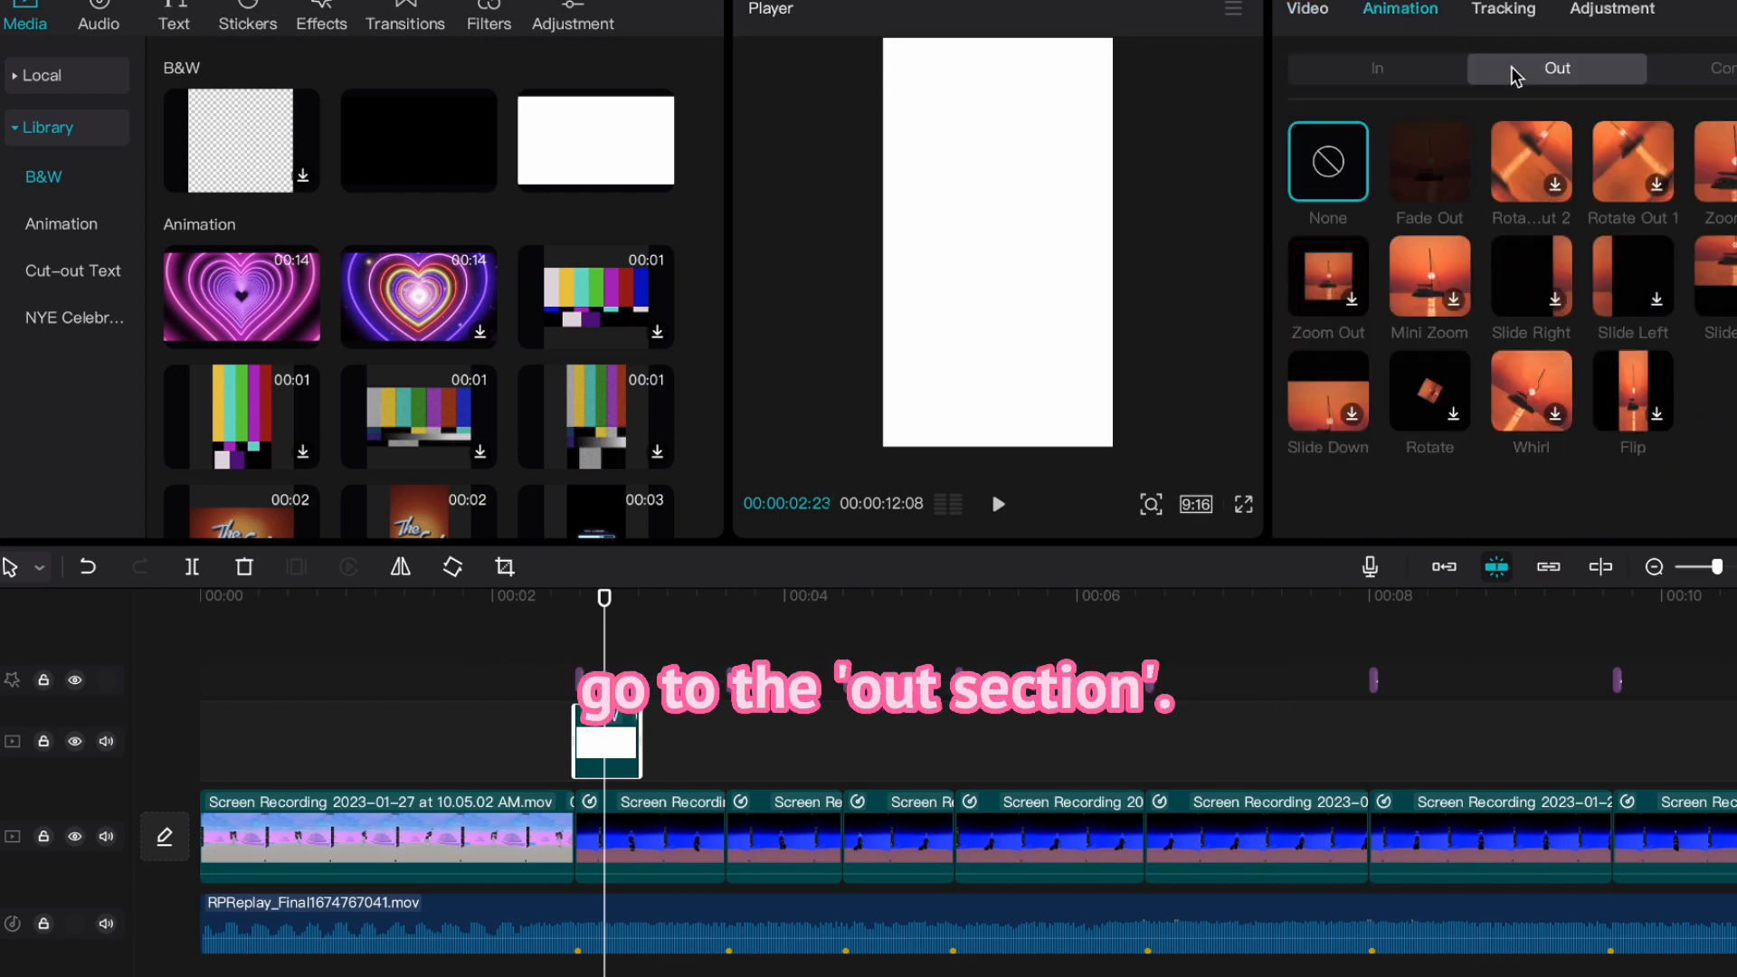
click(1444, 185)
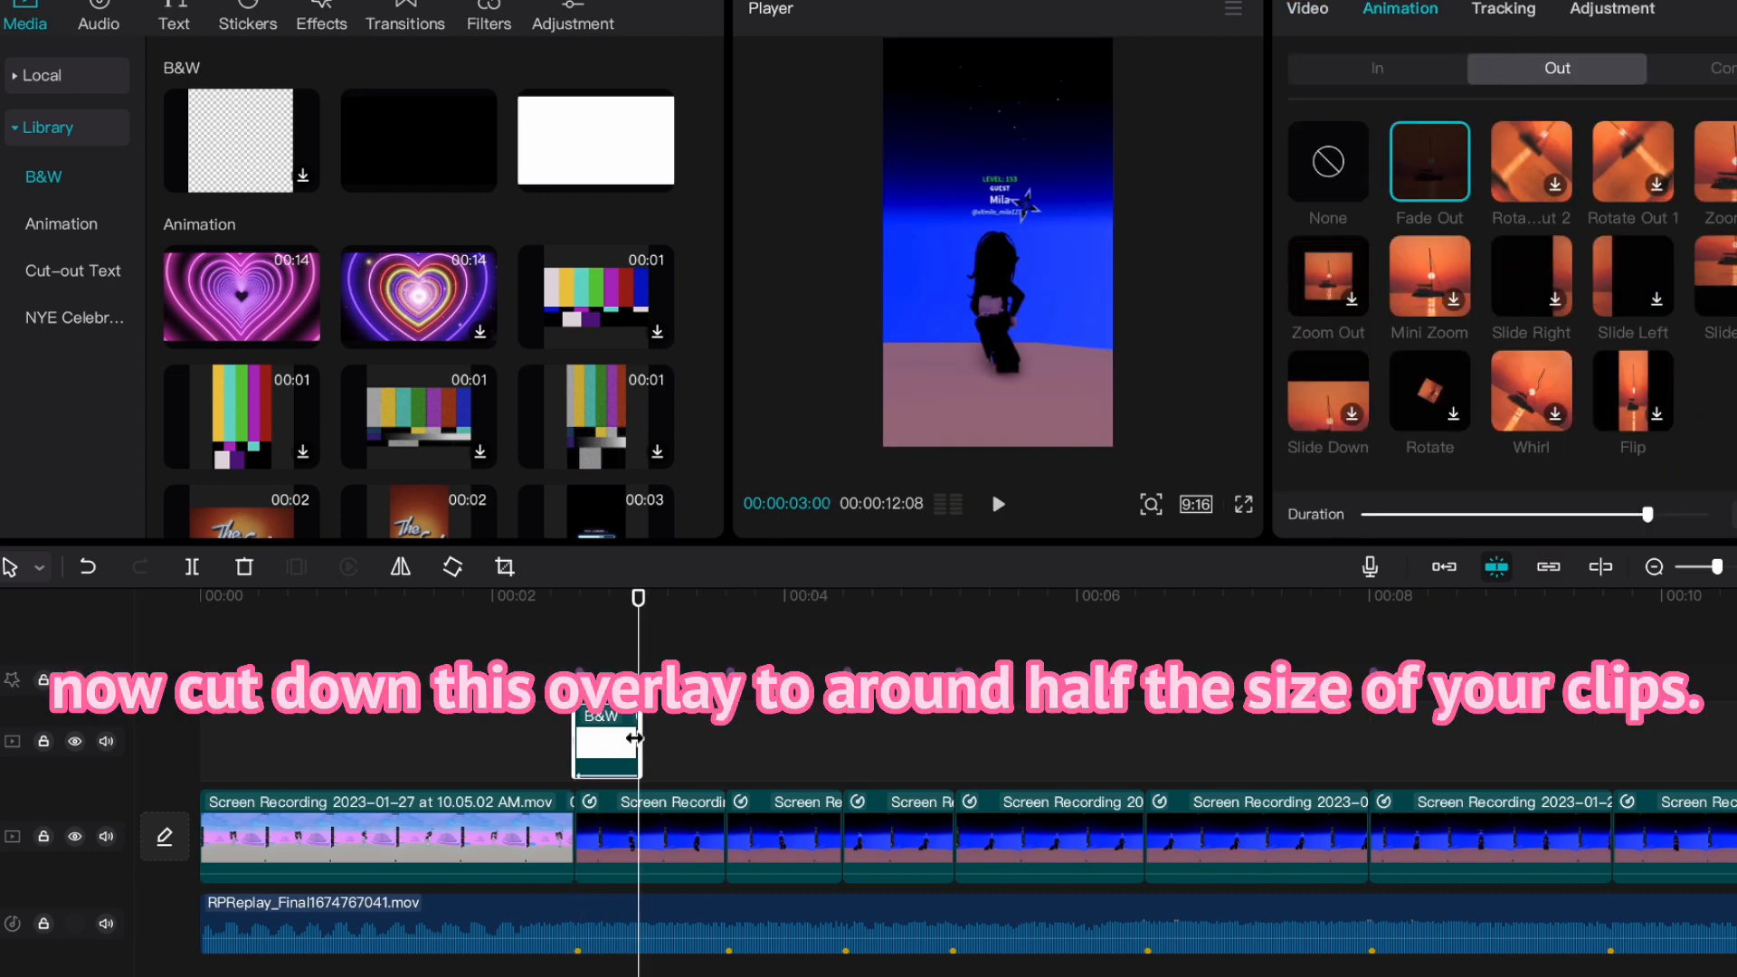
Shorten the white overlay from its end to about half its length and play back the flash.
drag(637, 737, 607, 740)
click(531, 730)
key(space)
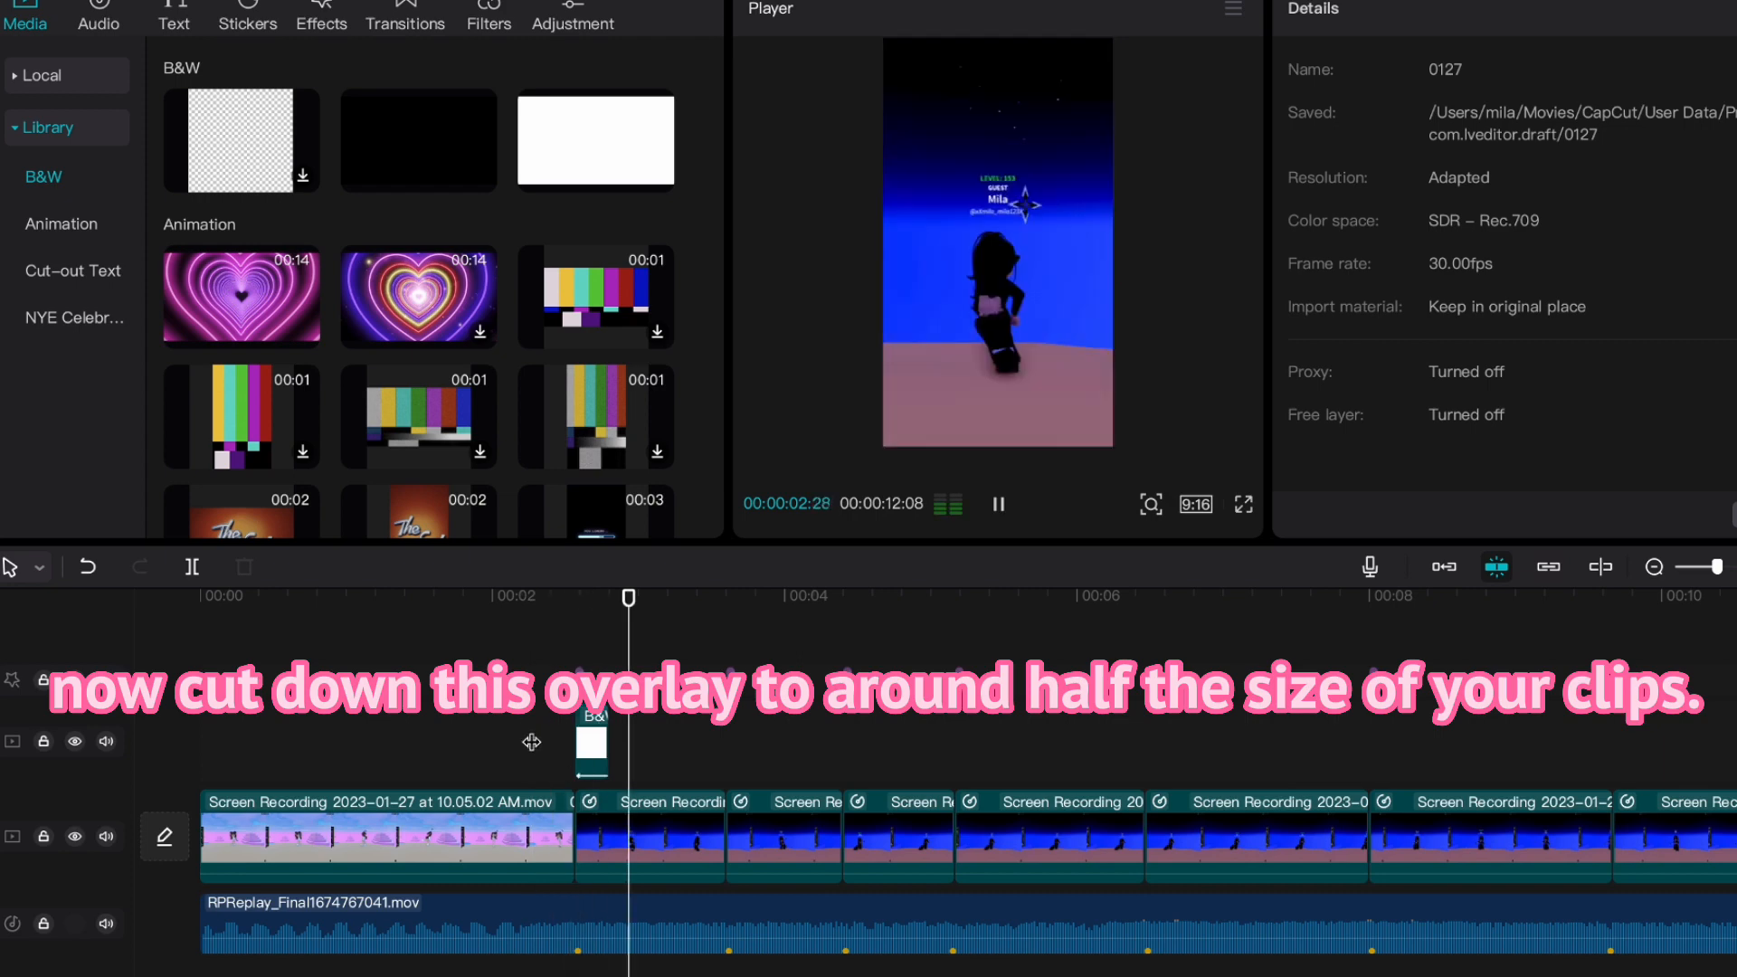
click(531, 741)
key(space)
key(space)
Copy the white overlay to the start of the next three clips, from 00:00:03:17 onward, and preview the flashes.
click(595, 742)
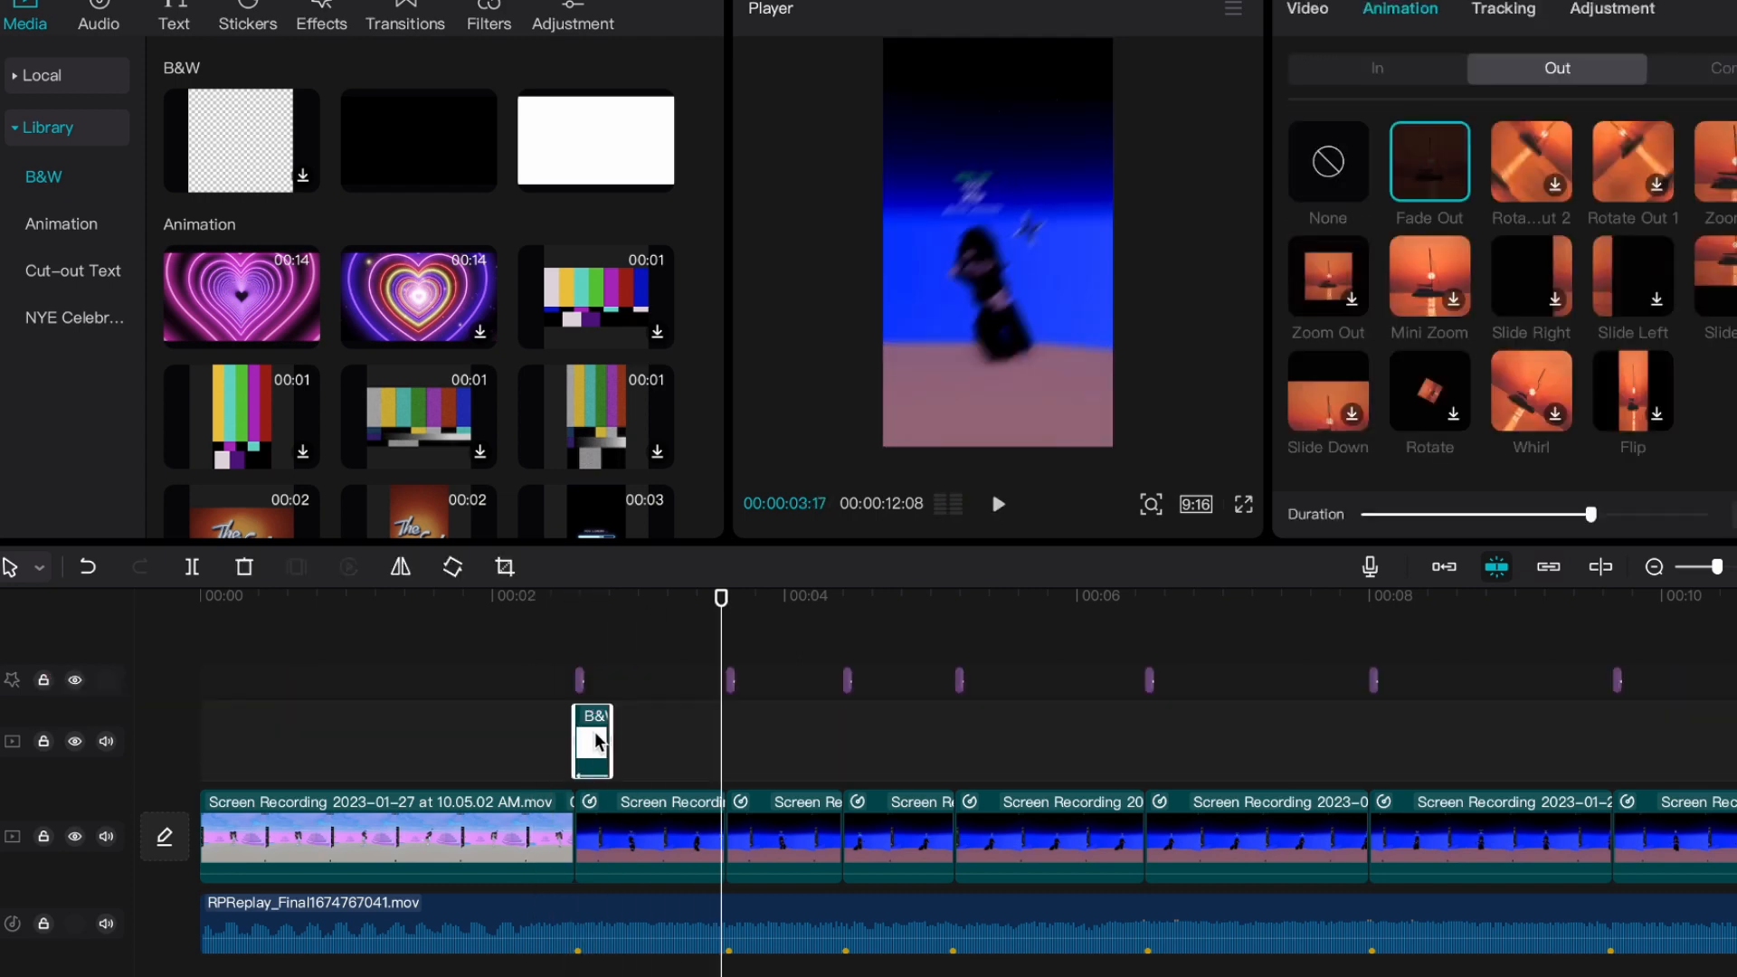
key(super+v)
click(846, 761)
key(super+v)
click(953, 756)
key(super+v)
click(562, 752)
key(space)
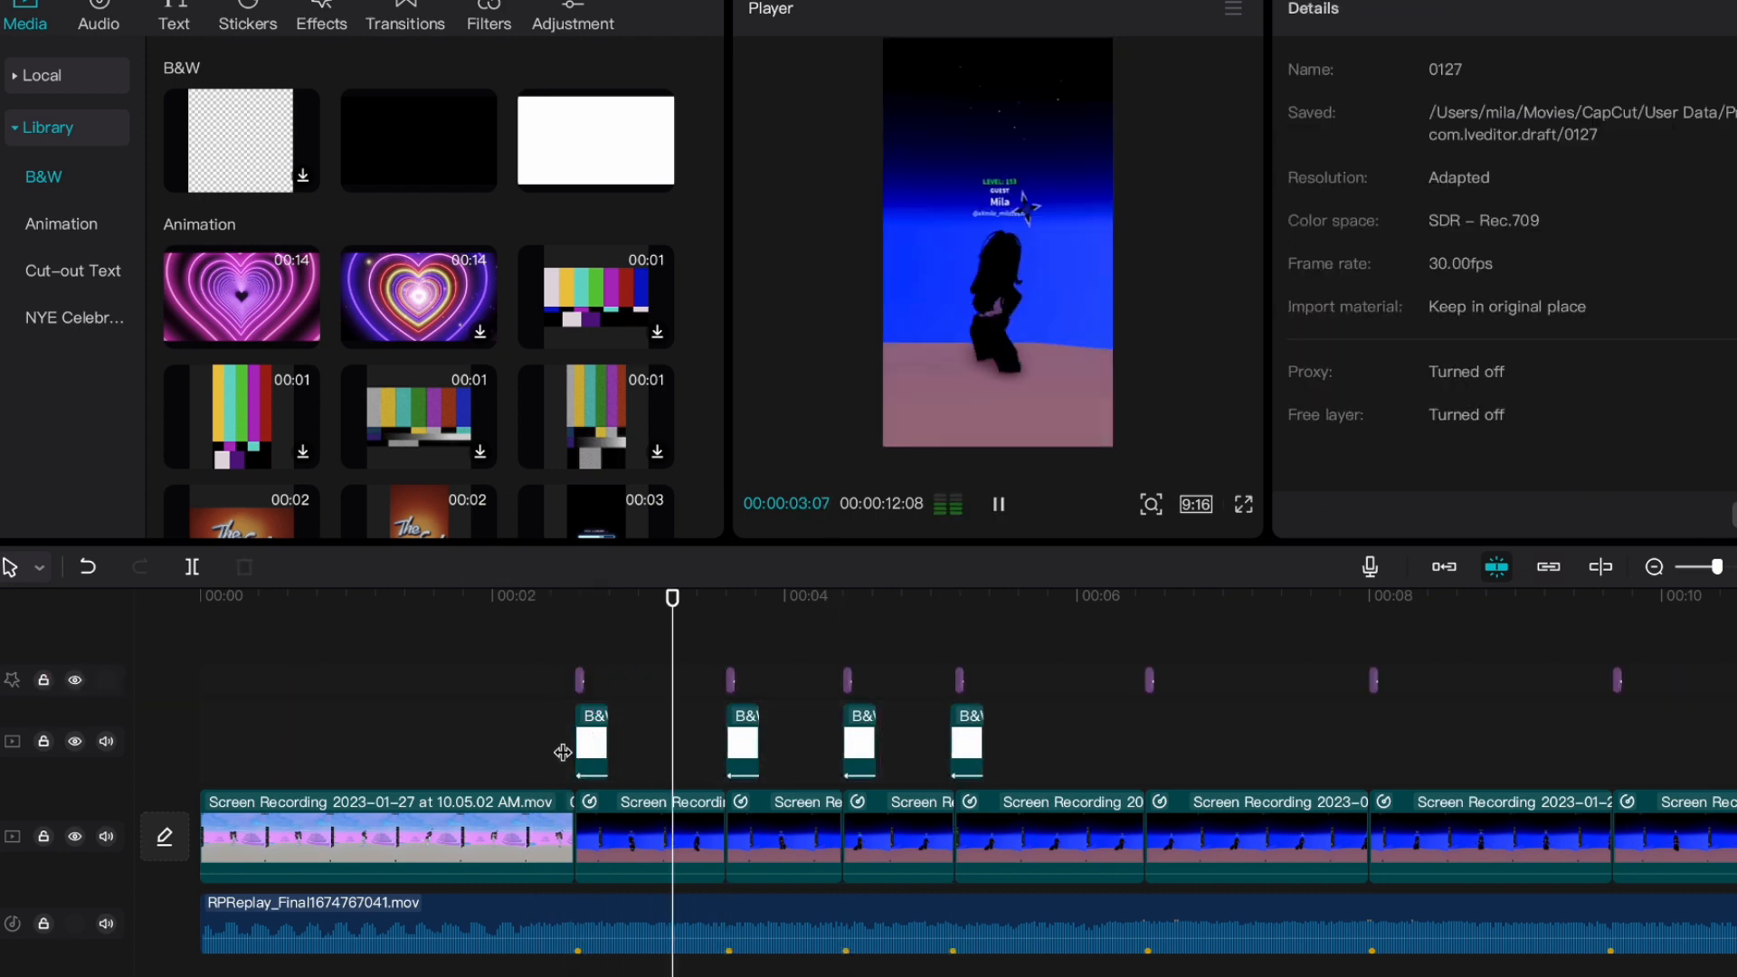
Paste further white overlay copies at the start of the clips at 00:00:06:14 and 00:00:08:00.
click(1146, 707)
key(super+v)
click(1375, 707)
key(super+v)
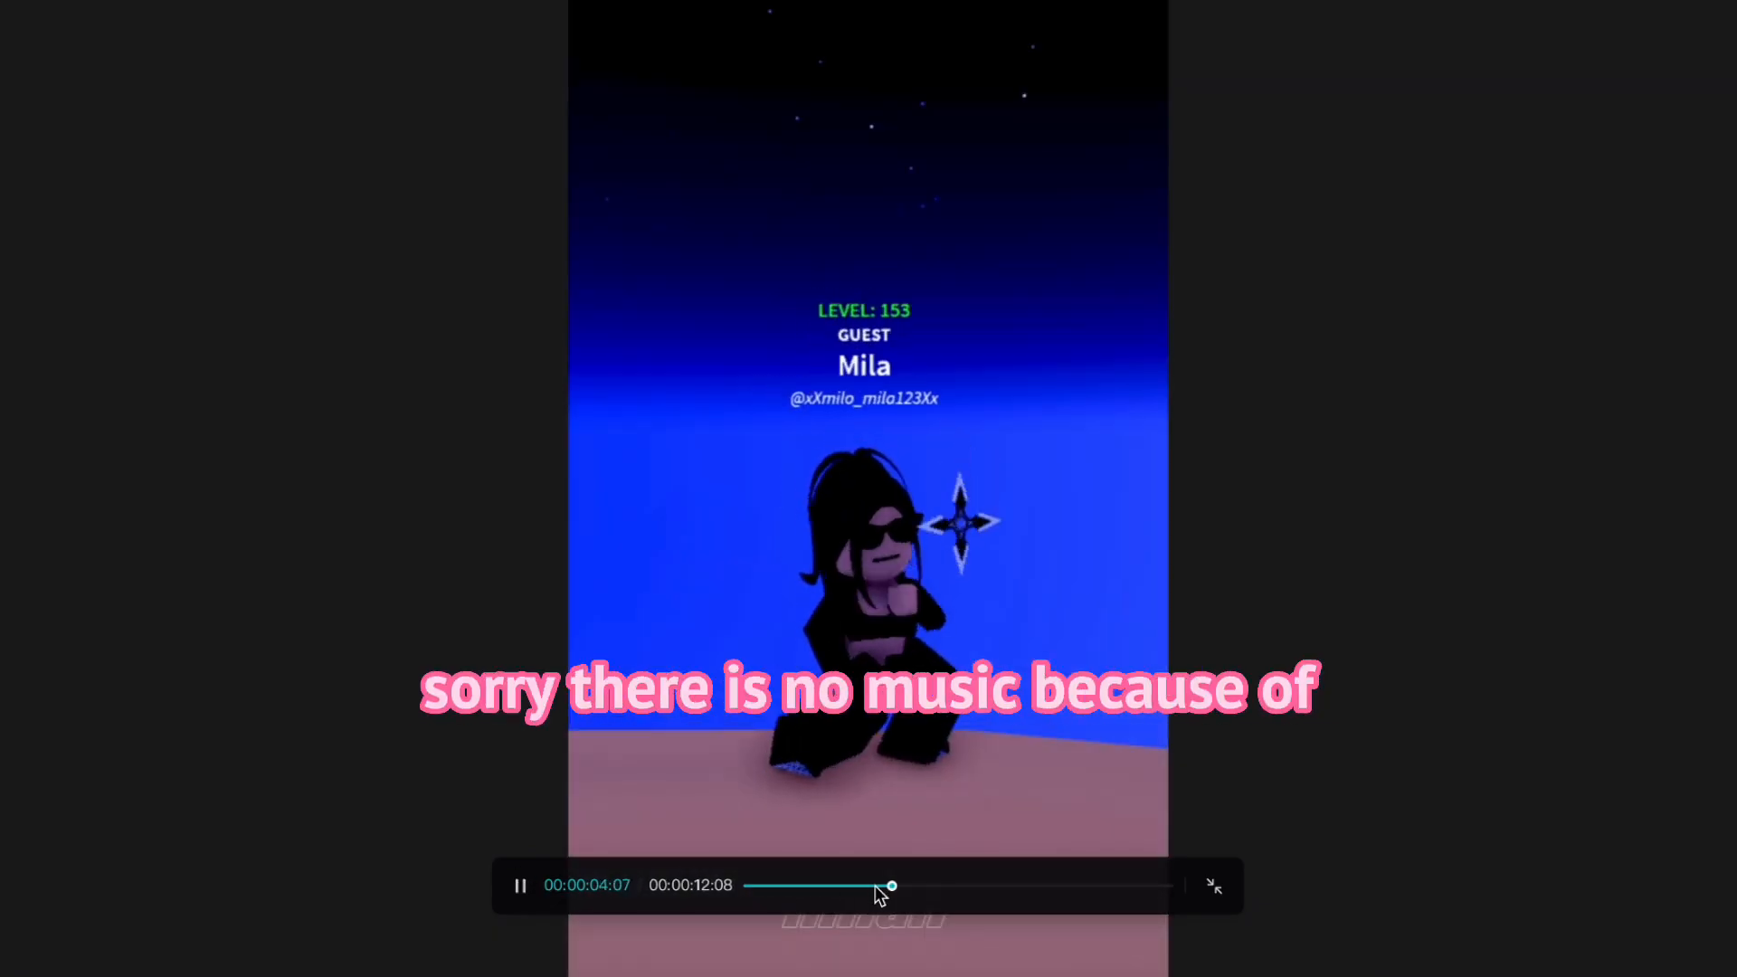
Rewind the full-screen preview to the opening clip to watch the edit.
drag(880, 889, 686, 895)
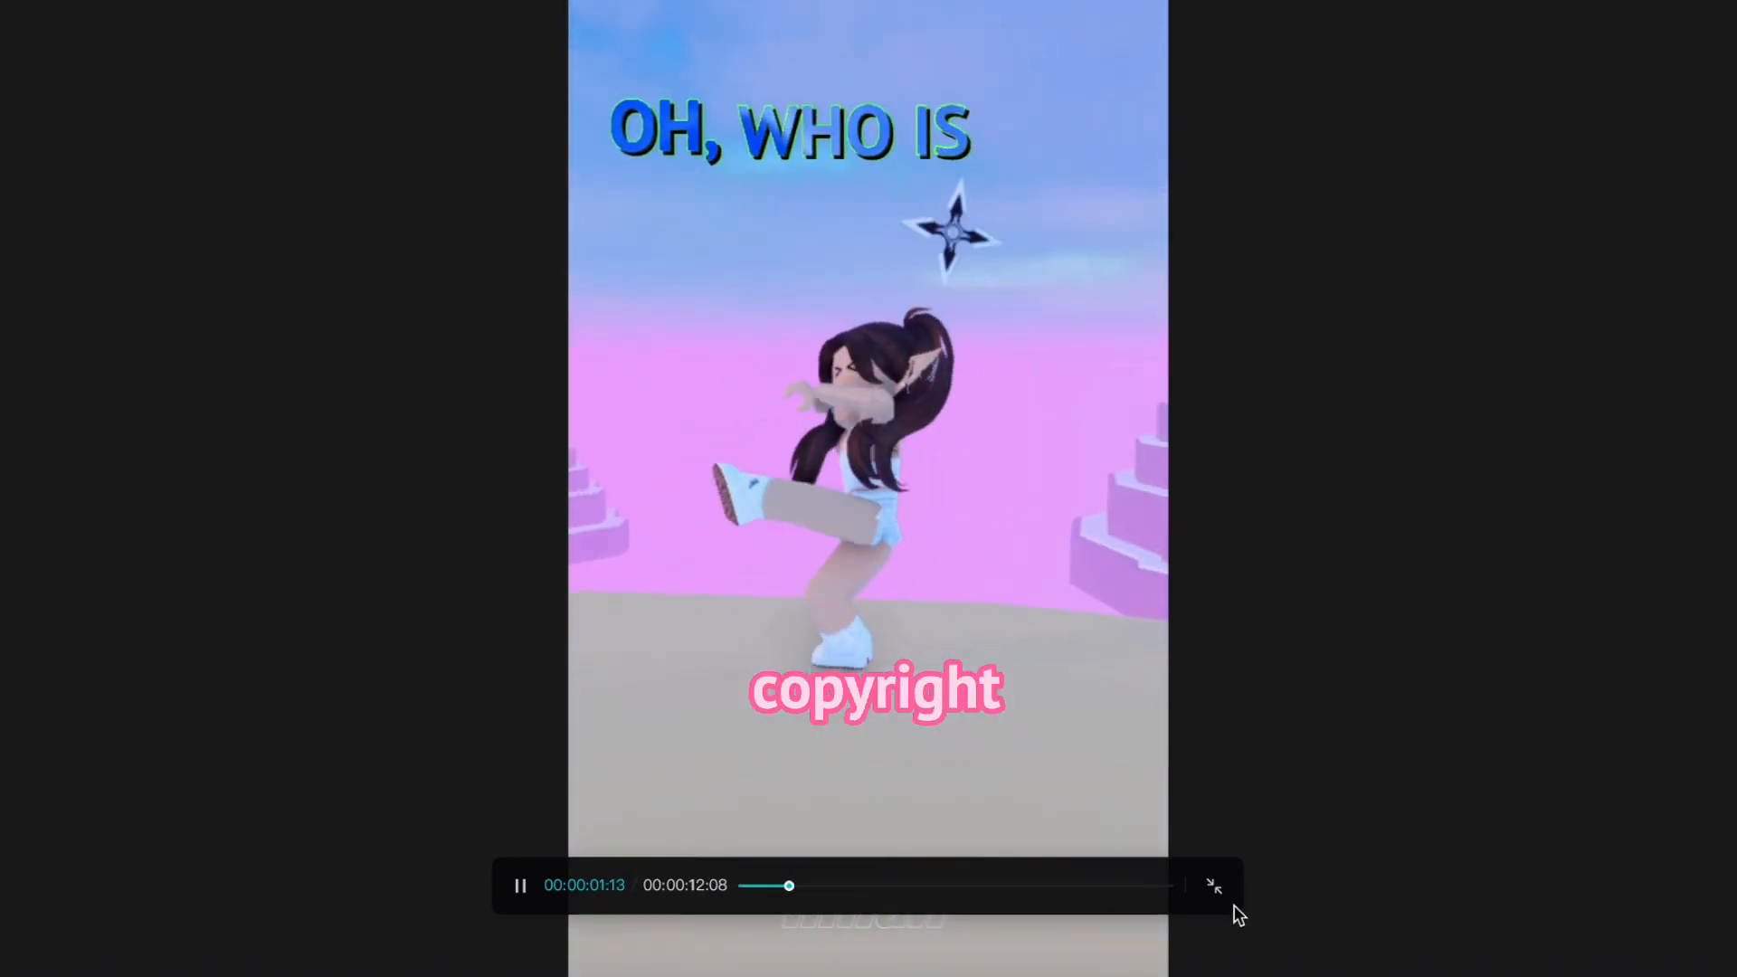